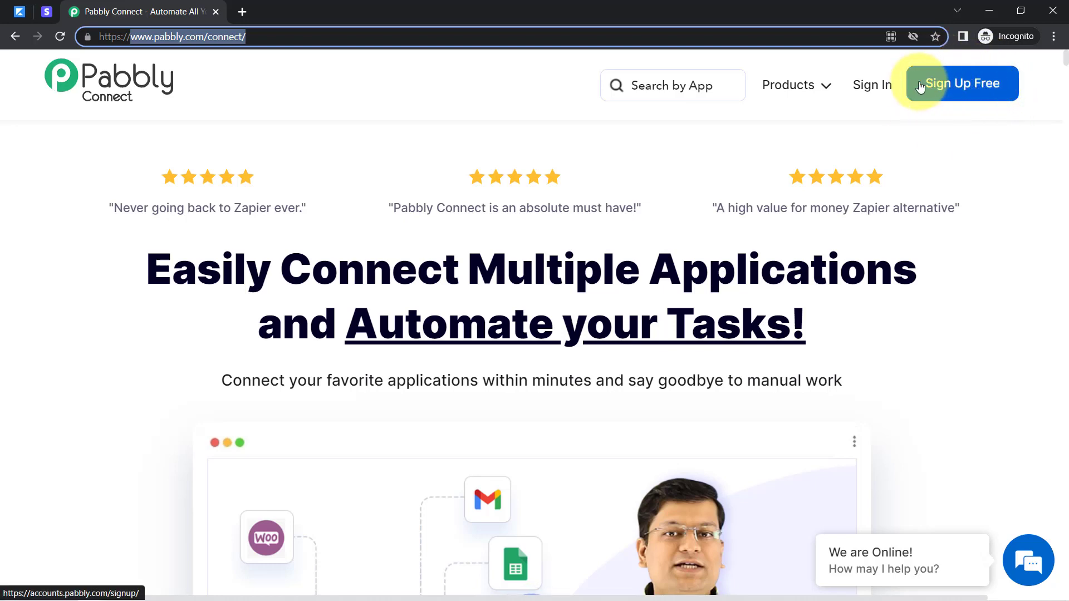
Step: Sign in to Pabbly and open the Pabbly Connect dashboard
click(874, 87)
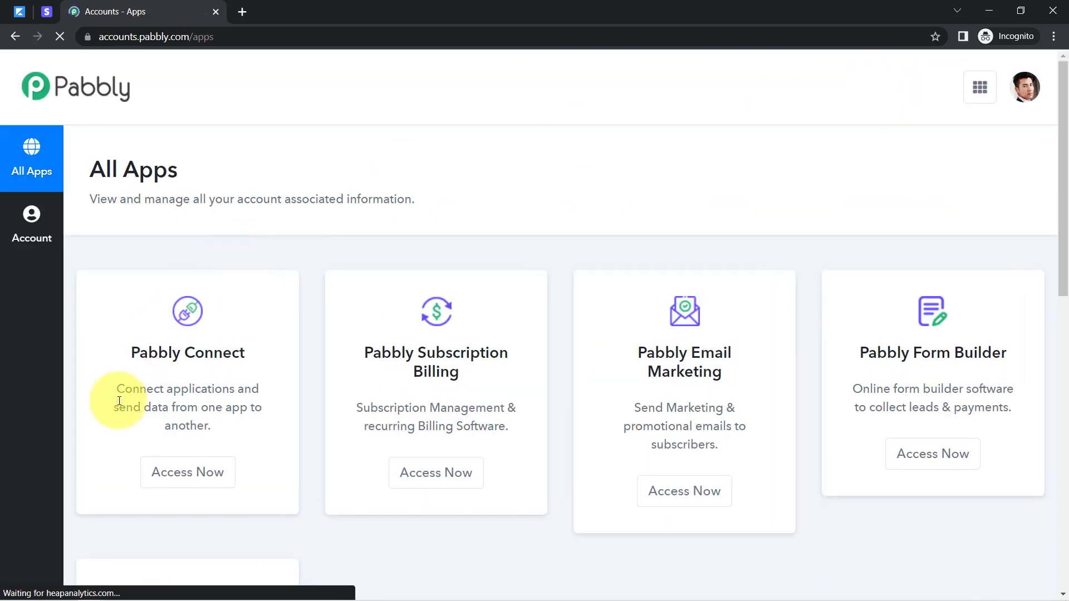
click(188, 471)
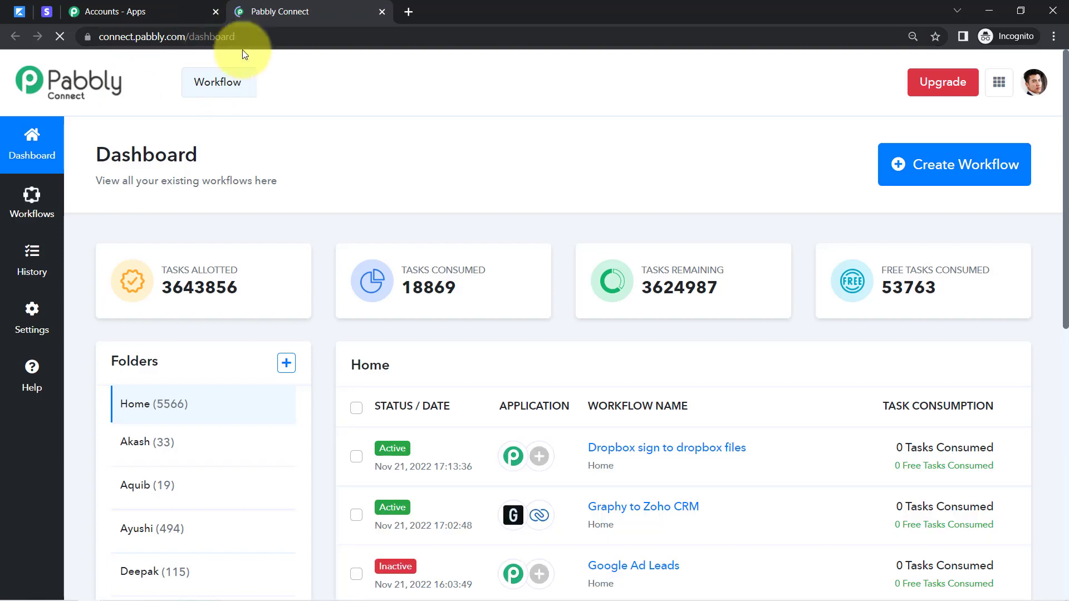
drag(194, 36, 268, 36)
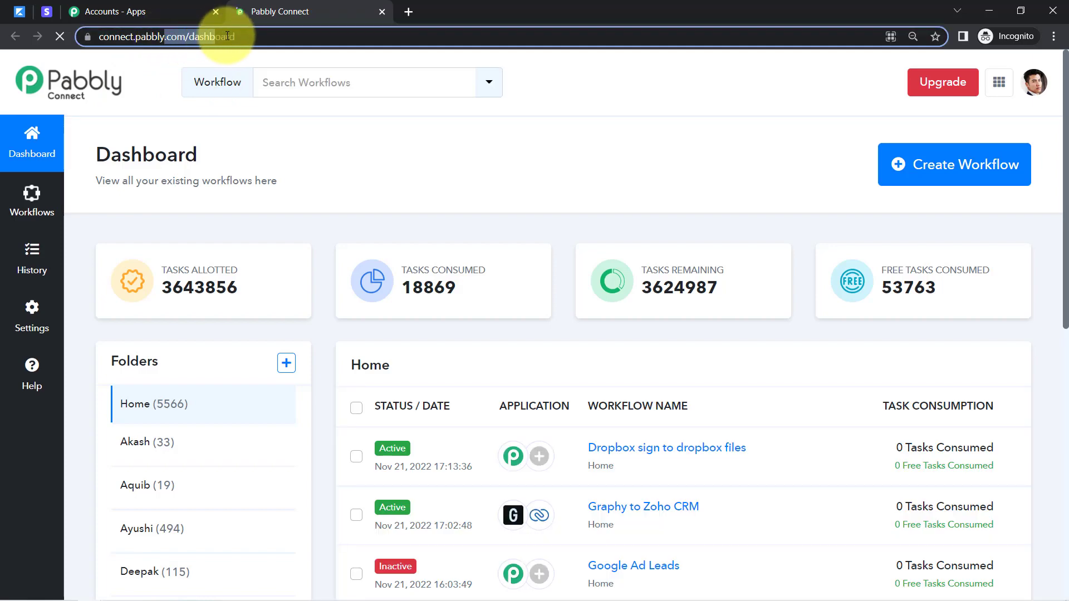
click(406, 178)
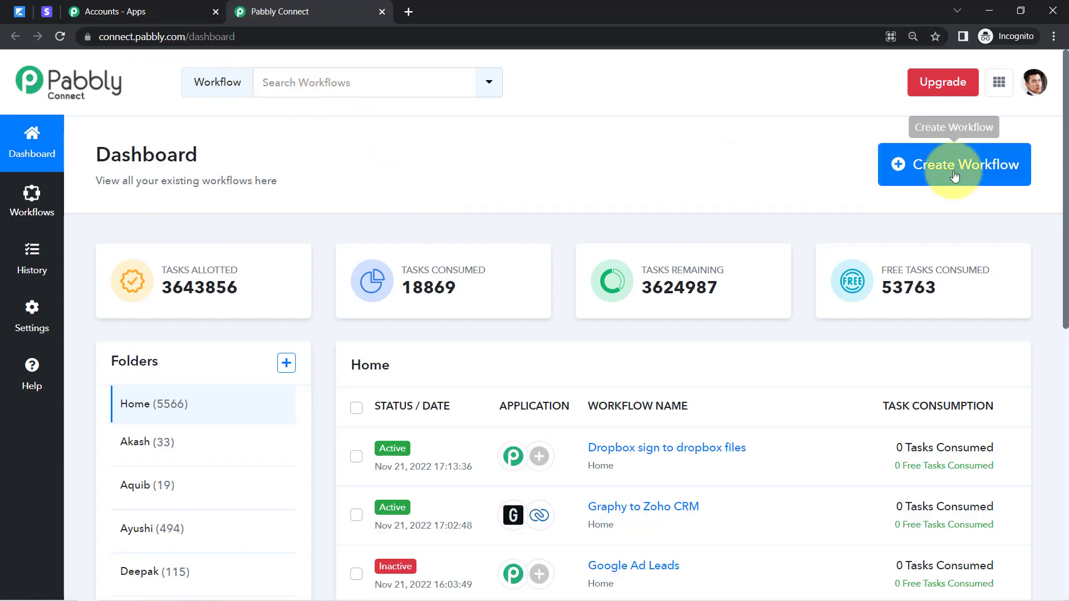
Step: Create a workflow named 'Instantly Grant Access of Kajabi Course when Payment Done in Stripe'
click(972, 171)
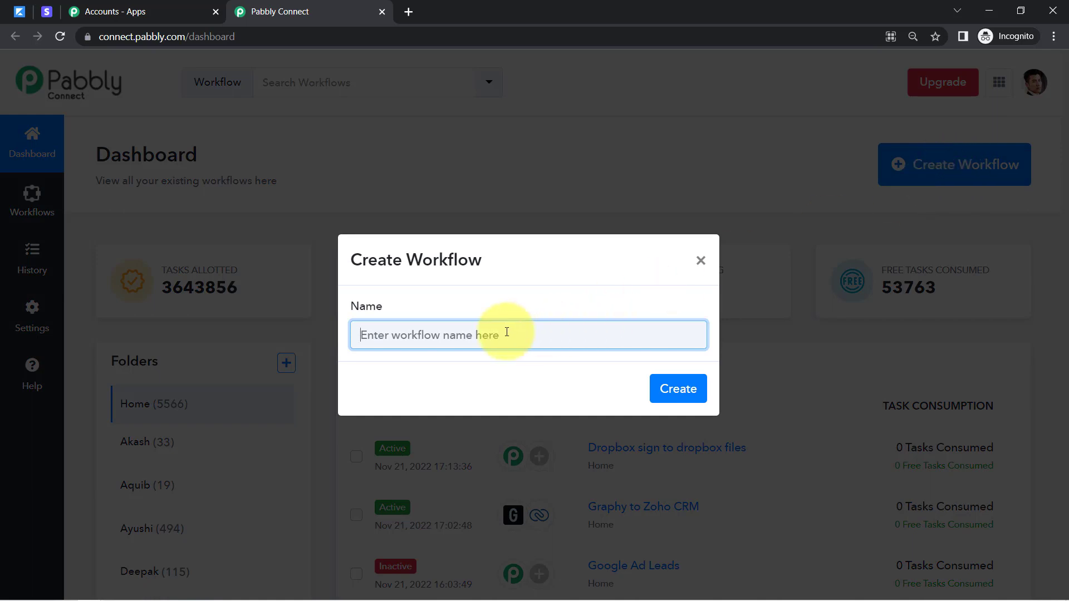
drag(440, 342, 286, 350)
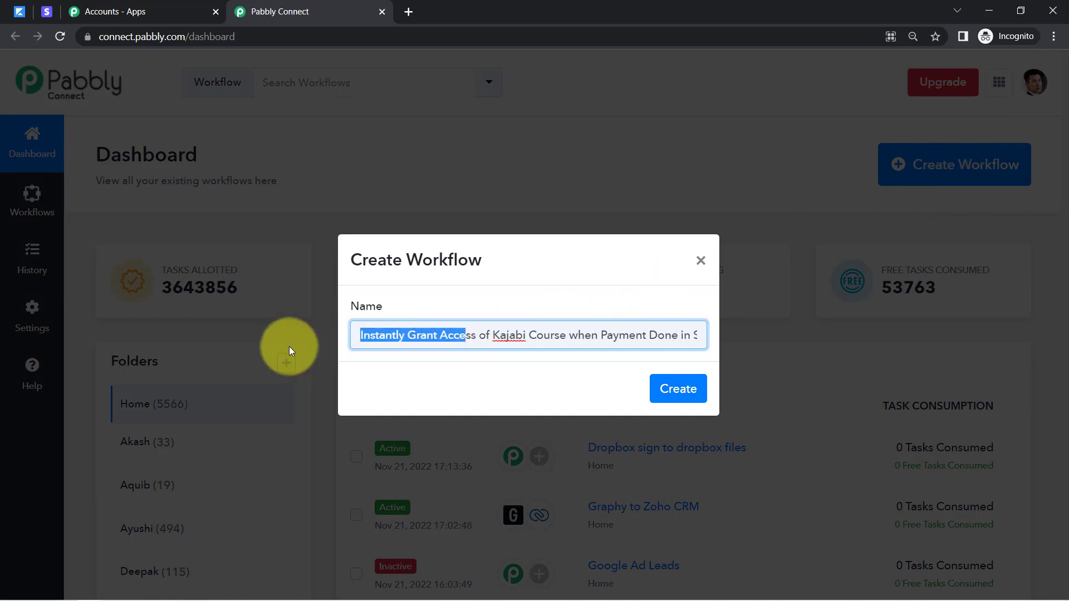
click(382, 336)
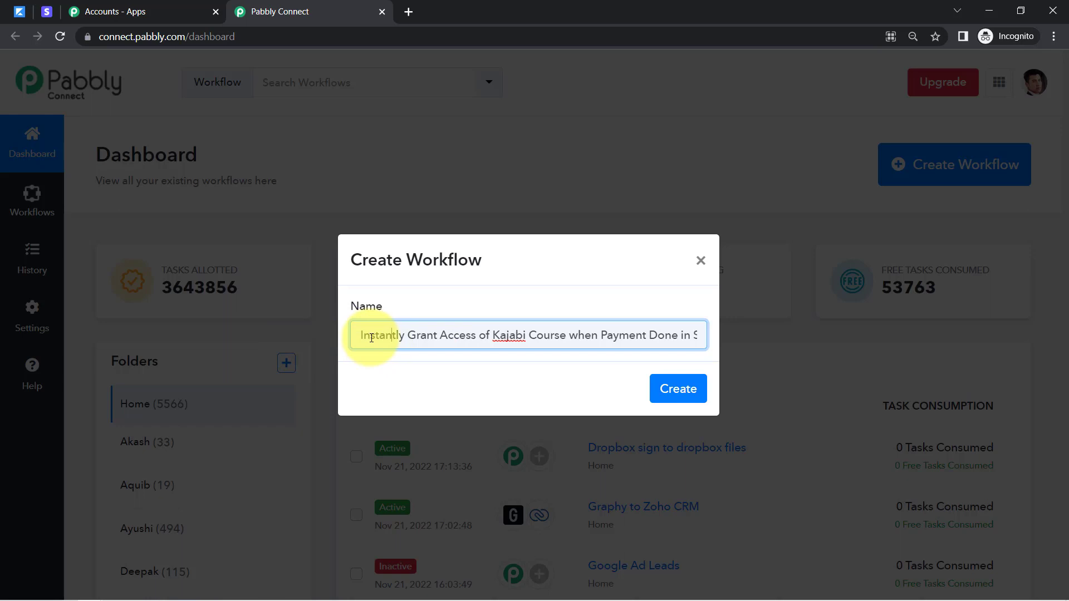
drag(376, 337, 499, 346)
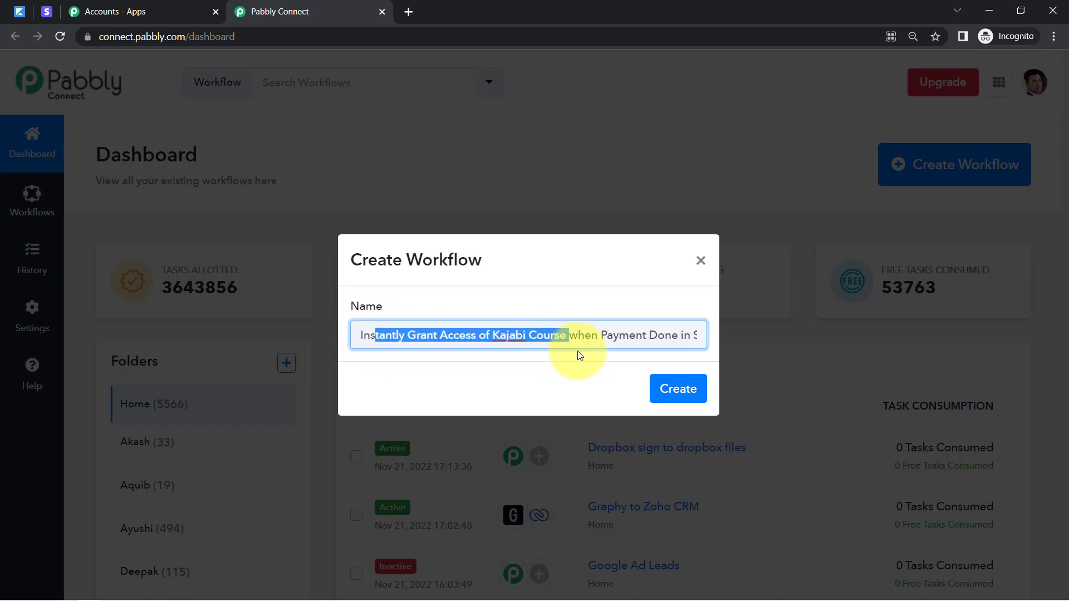
drag(675, 339, 709, 340)
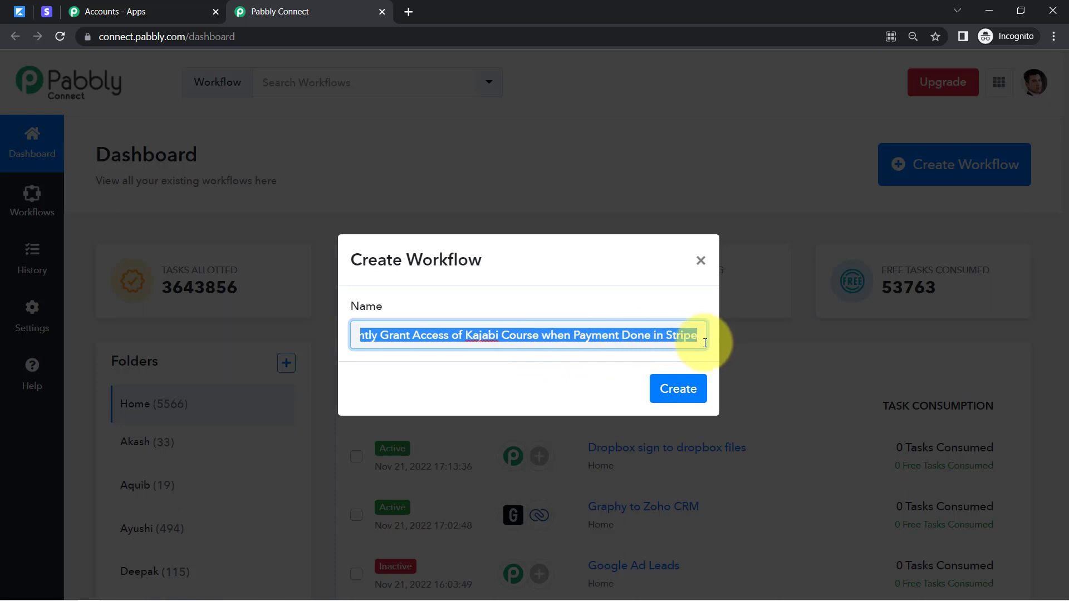
click(674, 390)
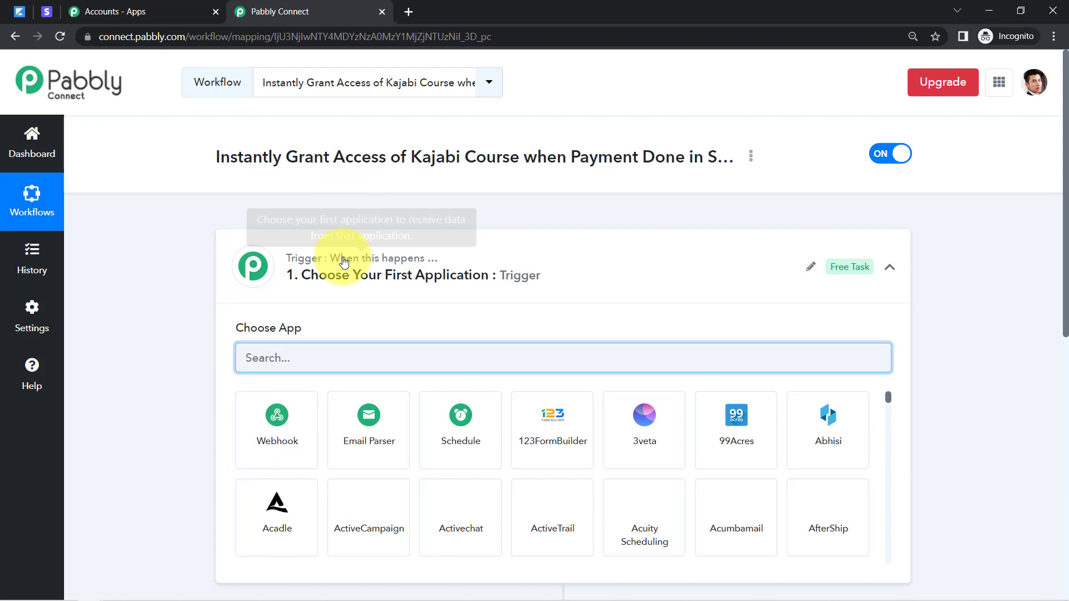
Step: Collapse the Trigger card and expand it again to show the app chooser
click(401, 266)
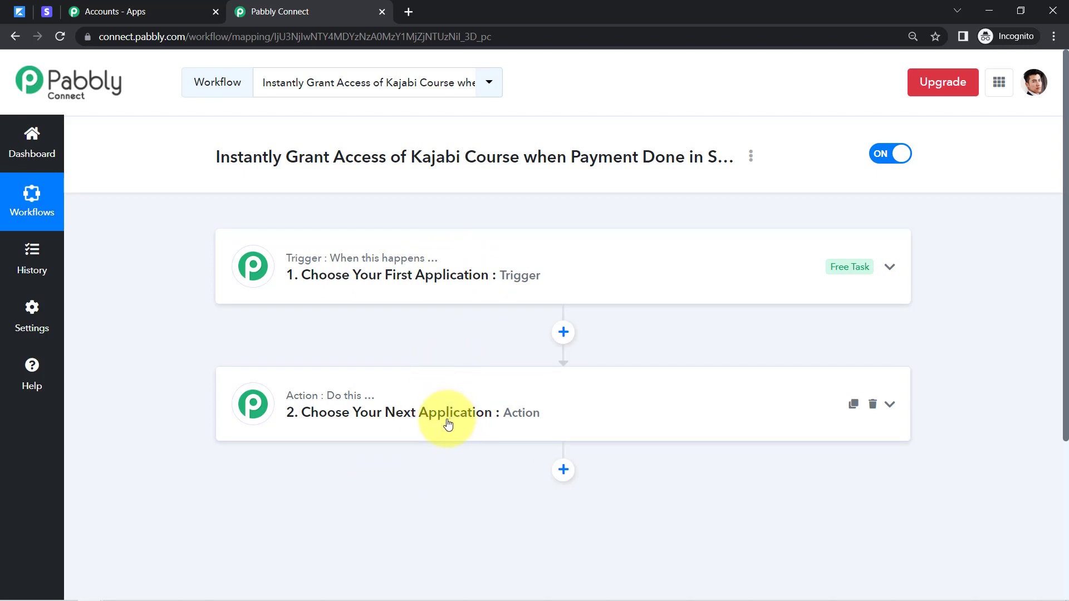
drag(716, 158, 497, 149)
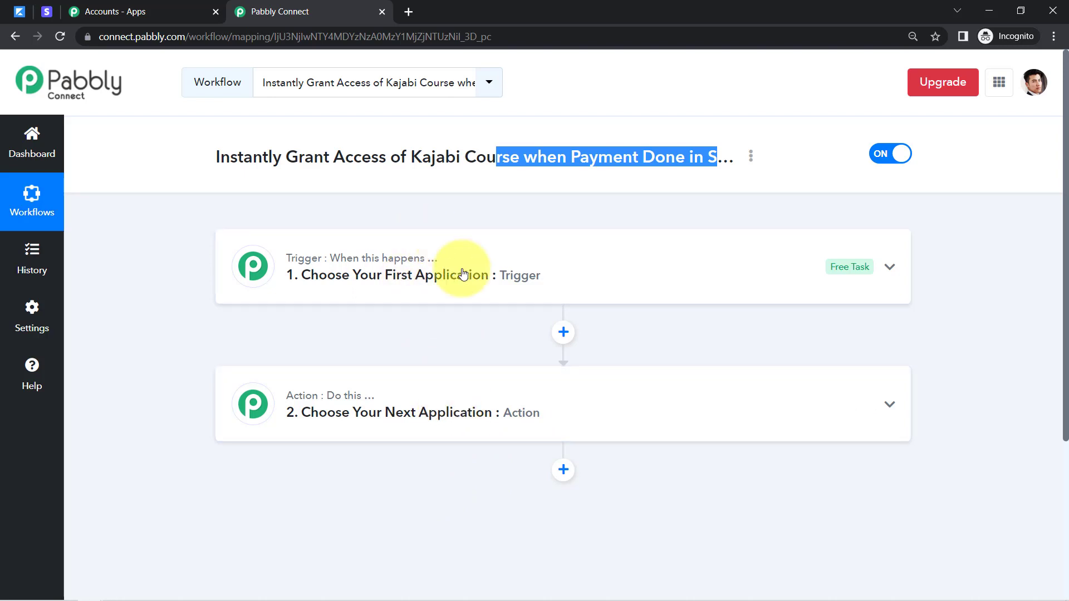
click(423, 282)
Step: Set the trigger app to Stripe with the Checkout Completed trigger event
click(281, 348)
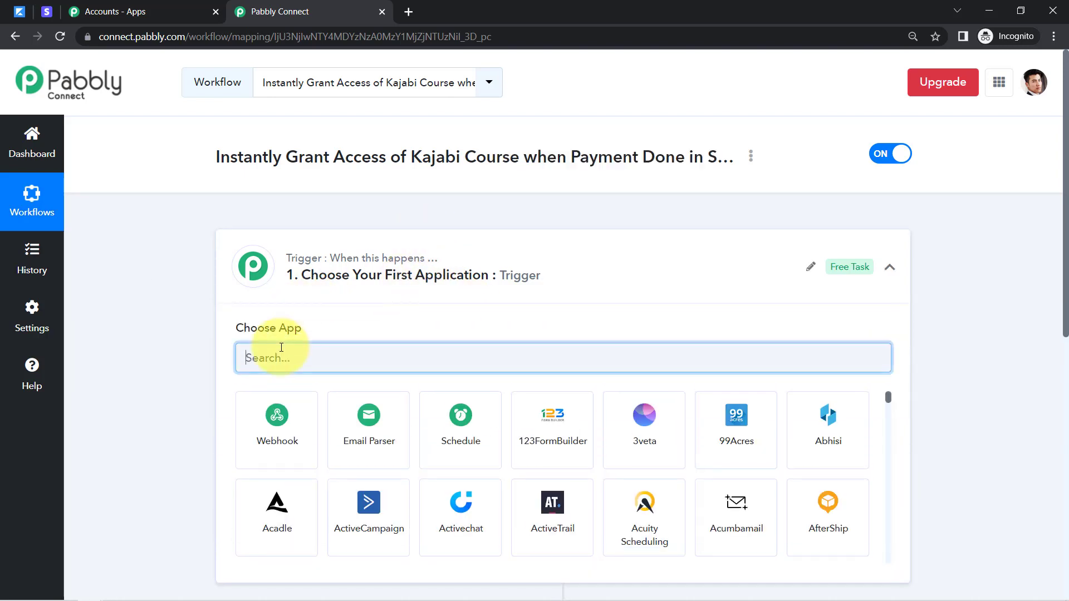
text(stripe)
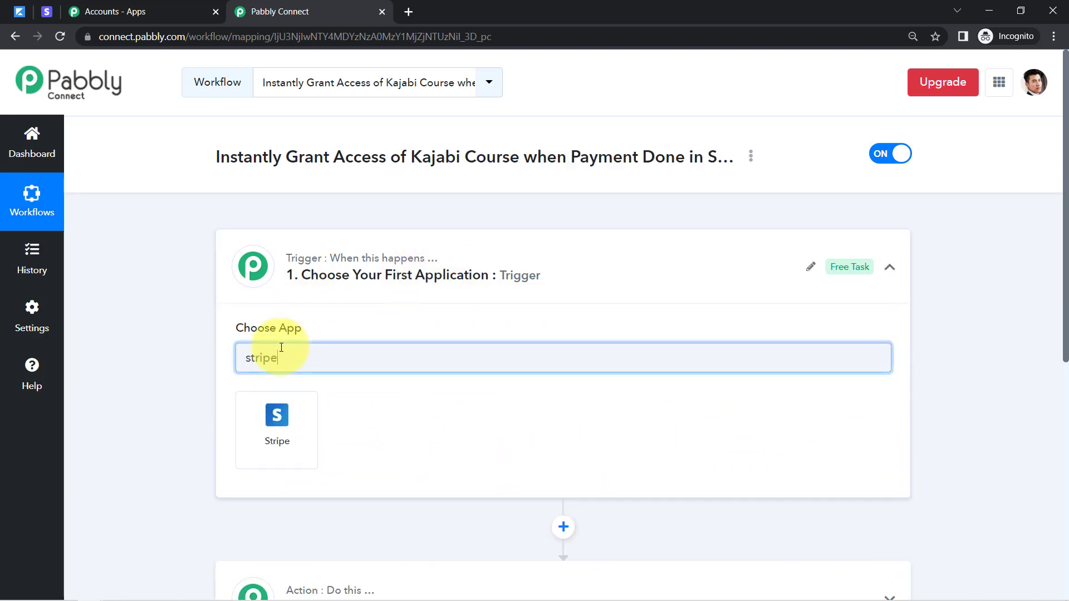
click(271, 421)
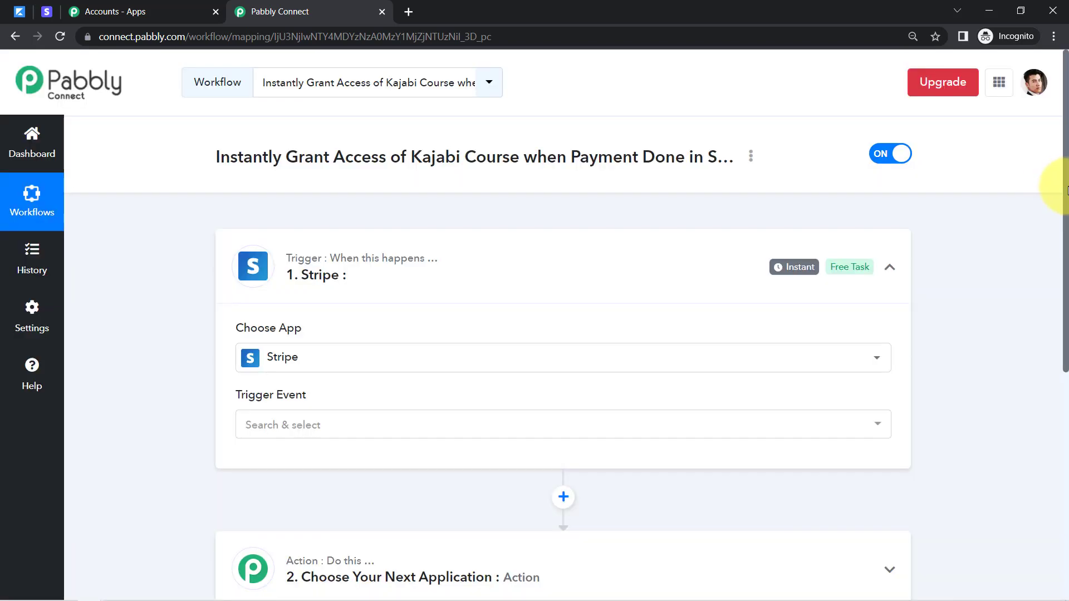
scroll(1066, 189, down, 2)
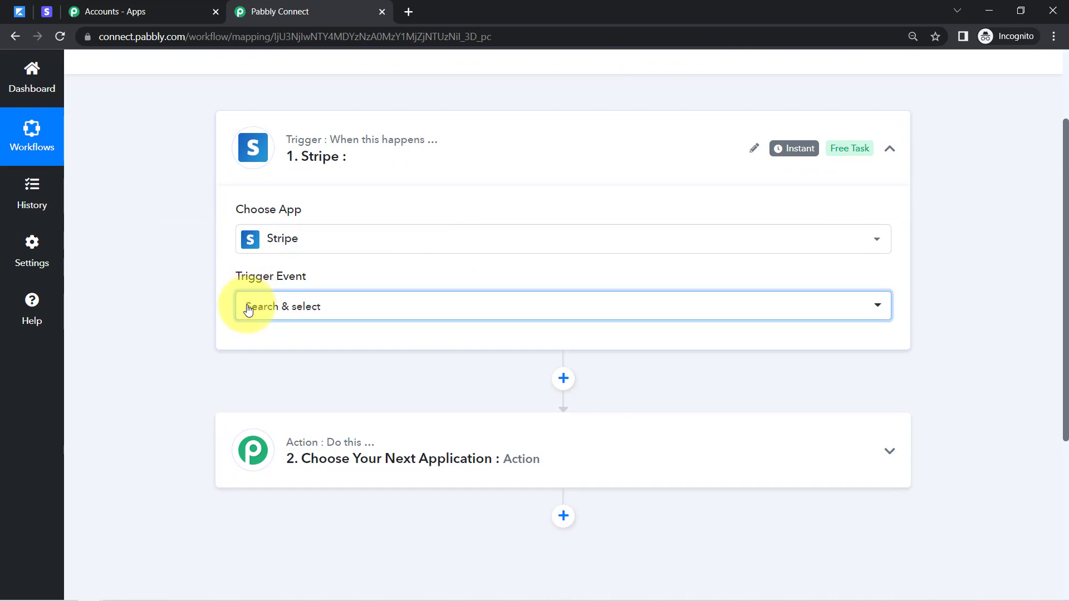
click(248, 310)
text(c)
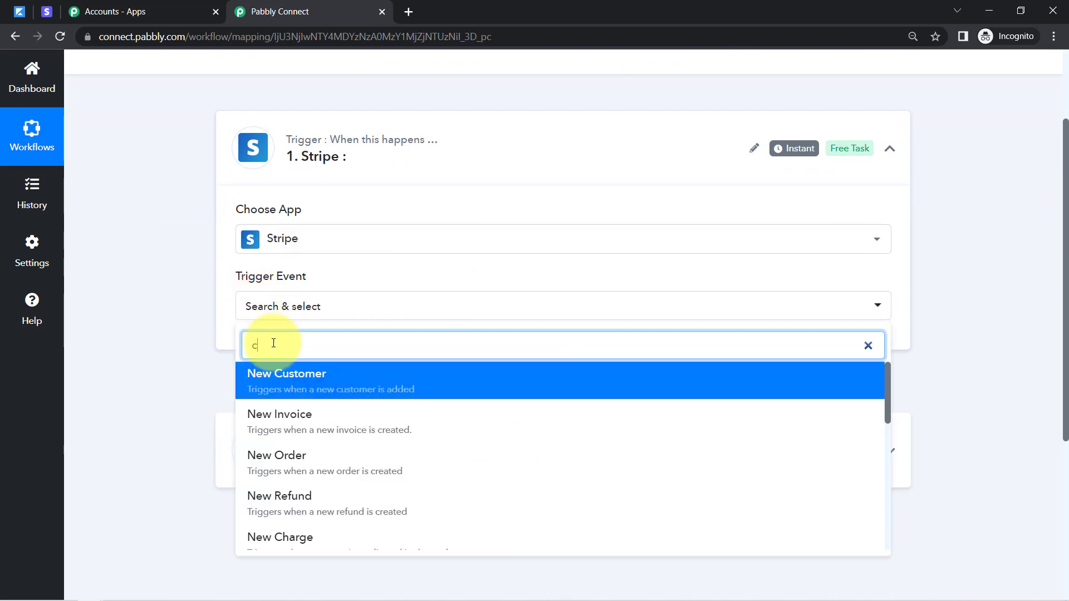
text(heck)
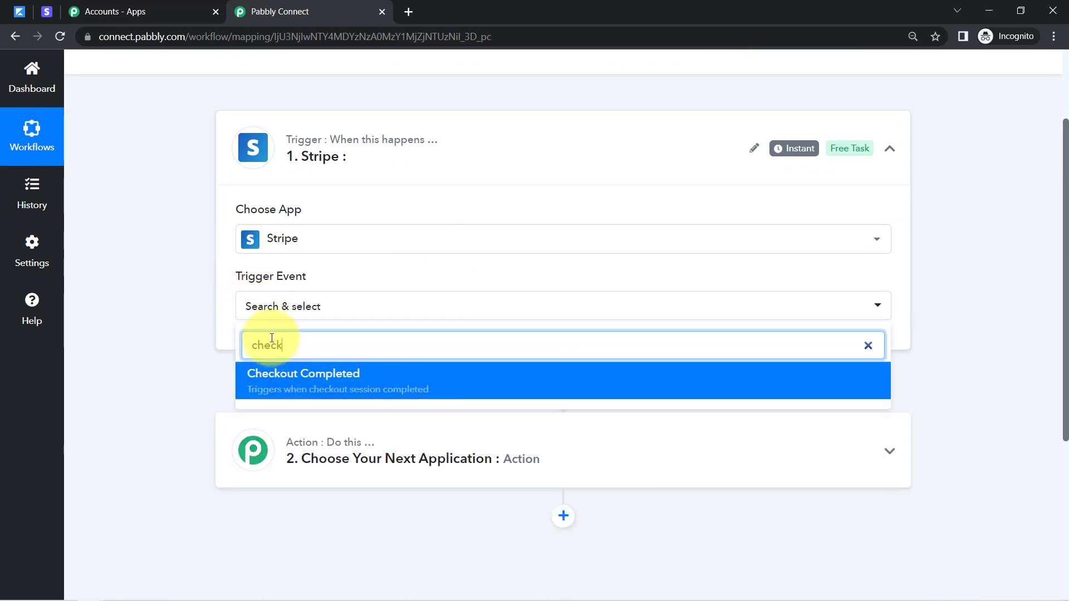
click(259, 374)
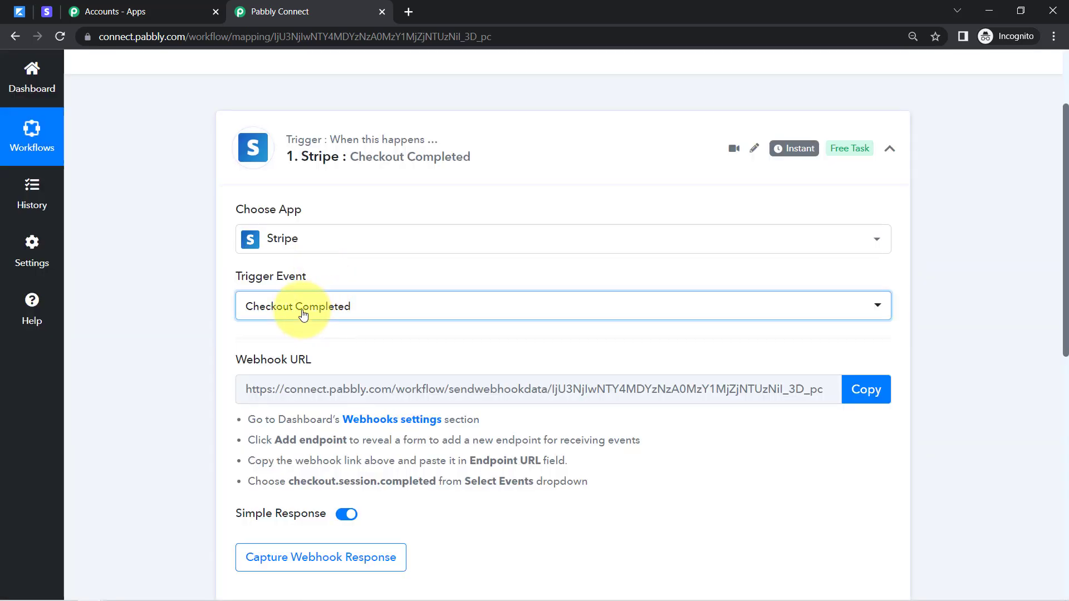
click(310, 312)
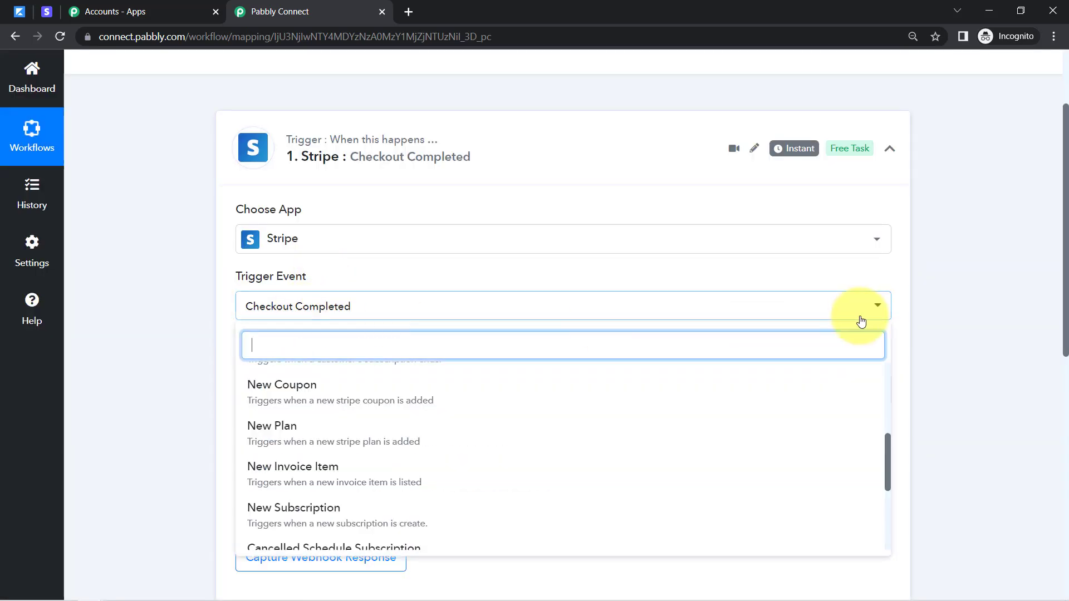
drag(887, 460, 889, 527)
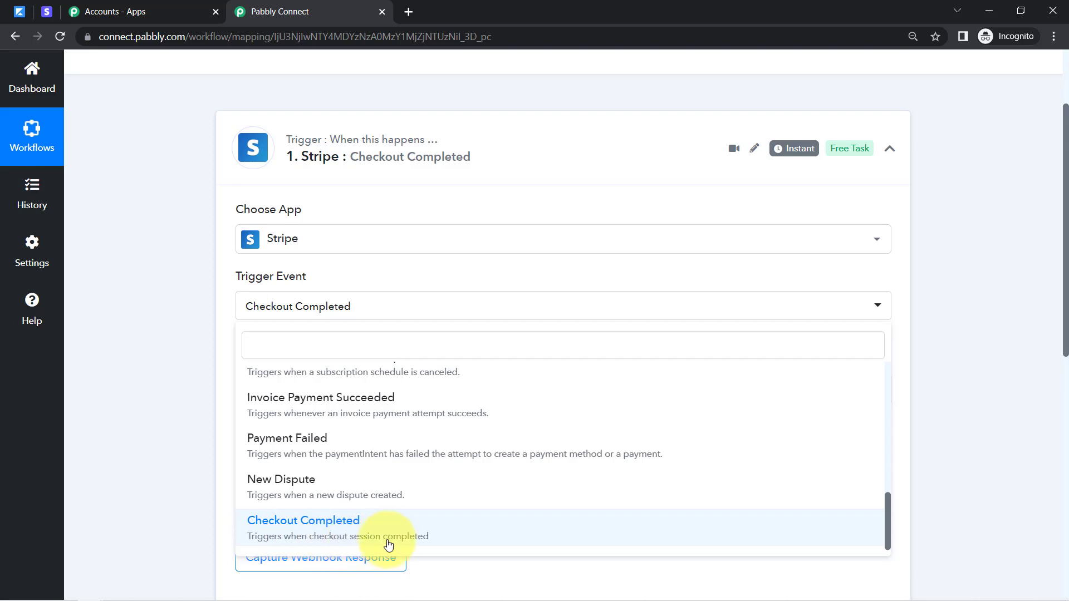
click(187, 382)
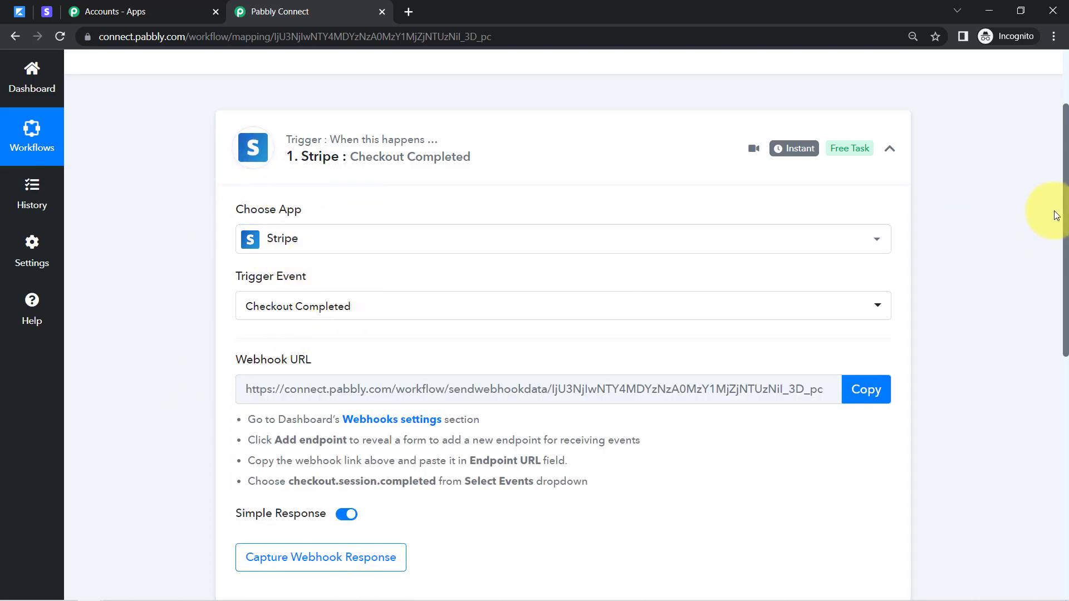
Step: Copy the trigger's Webhook URL, leaving it waiting for a webhook response
scroll(1065, 210, down, 2)
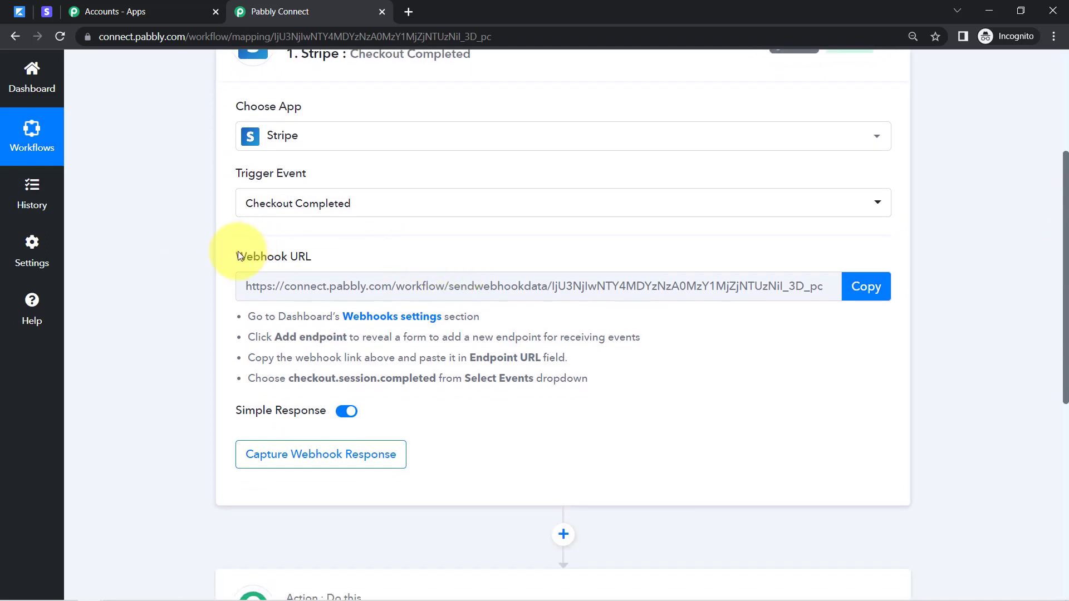
drag(239, 255, 356, 266)
drag(282, 318, 424, 369)
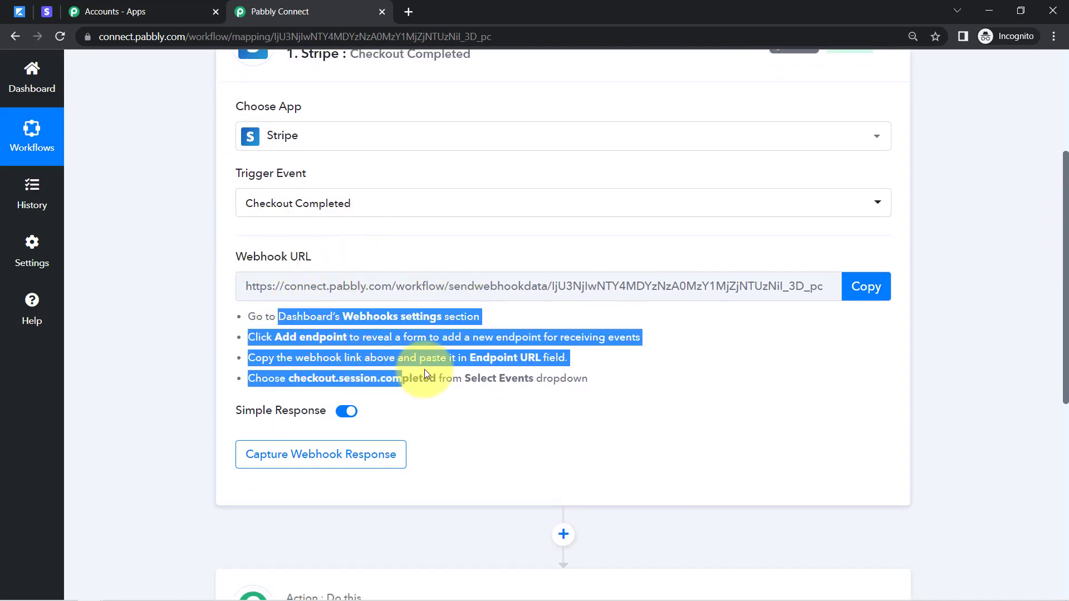
click(340, 337)
drag(255, 316, 442, 382)
click(455, 372)
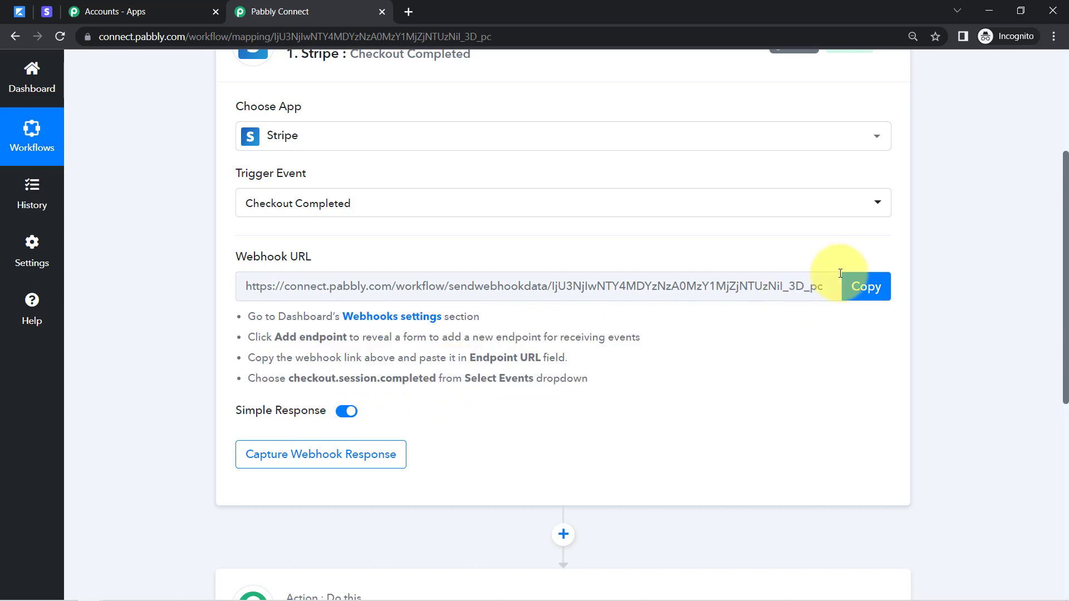
click(870, 287)
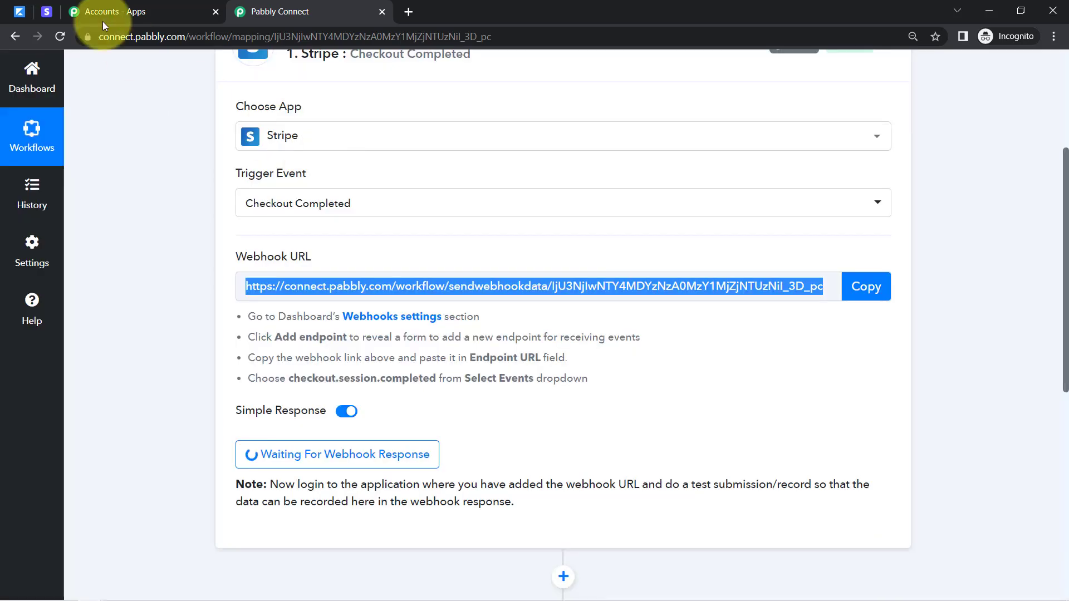
Step: In Stripe's Developers section, go to Webhooks and start adding a new endpoint
click(46, 12)
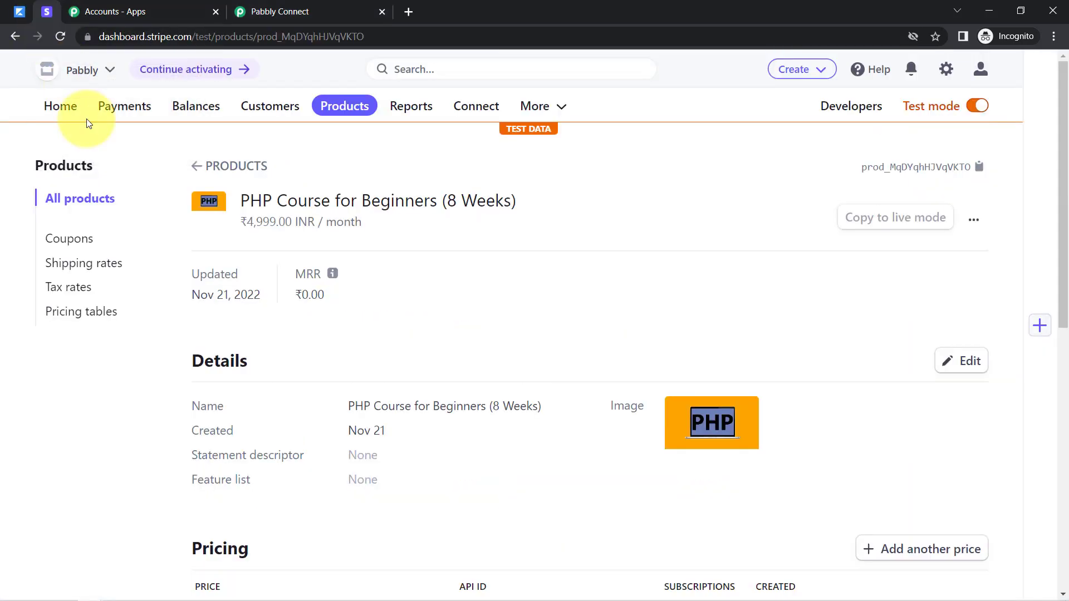
click(837, 108)
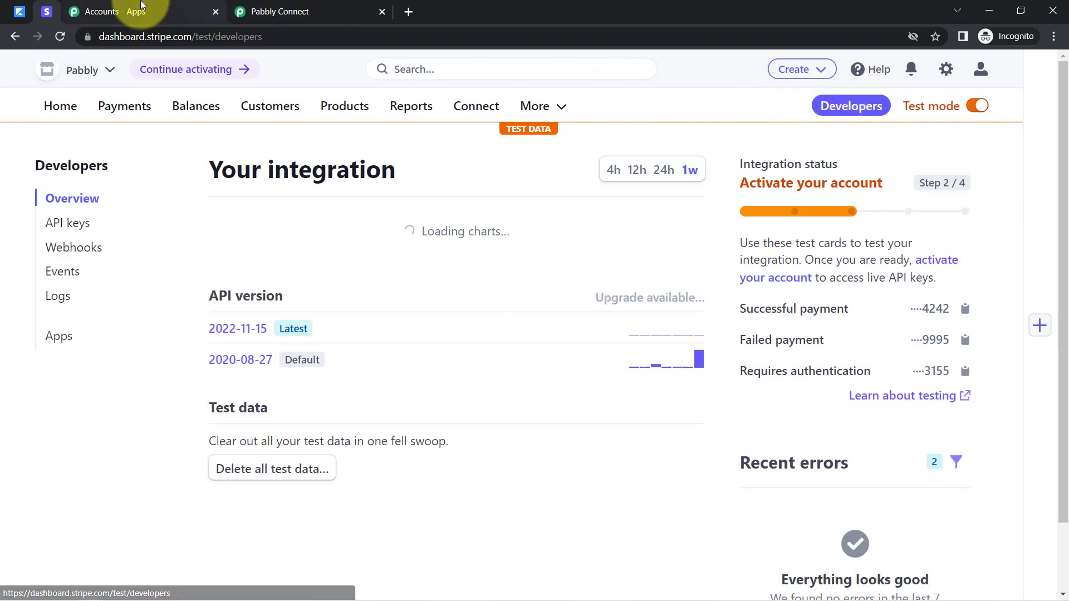
click(311, 9)
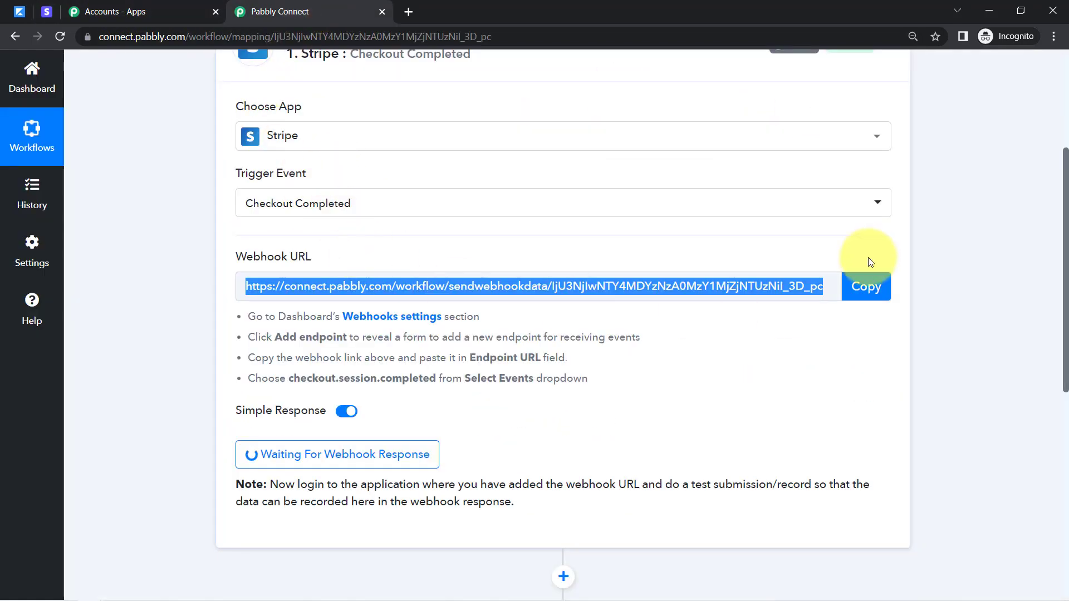
click(47, 9)
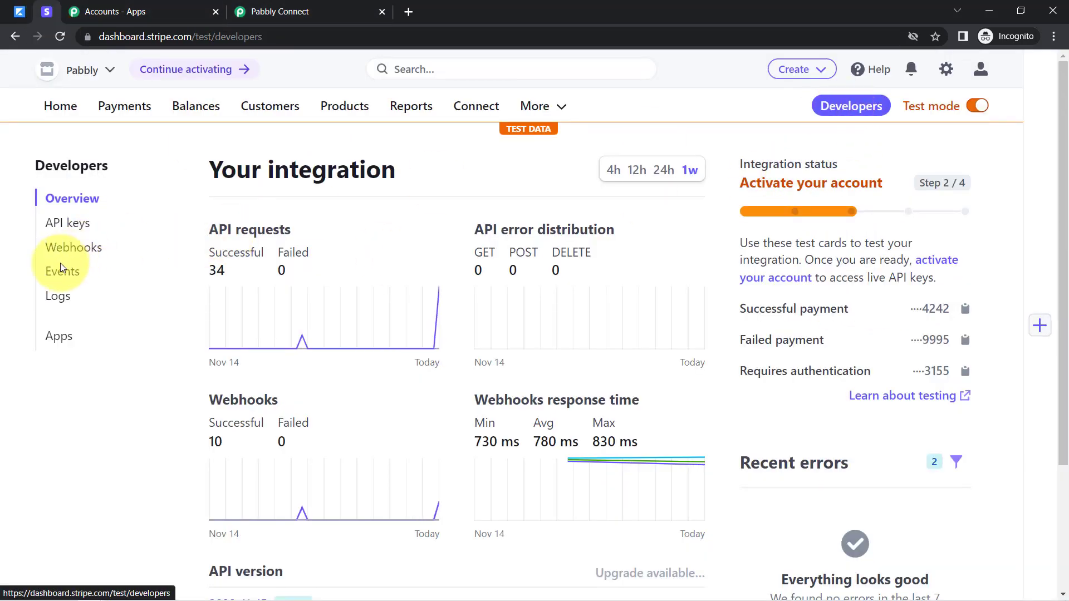
click(76, 250)
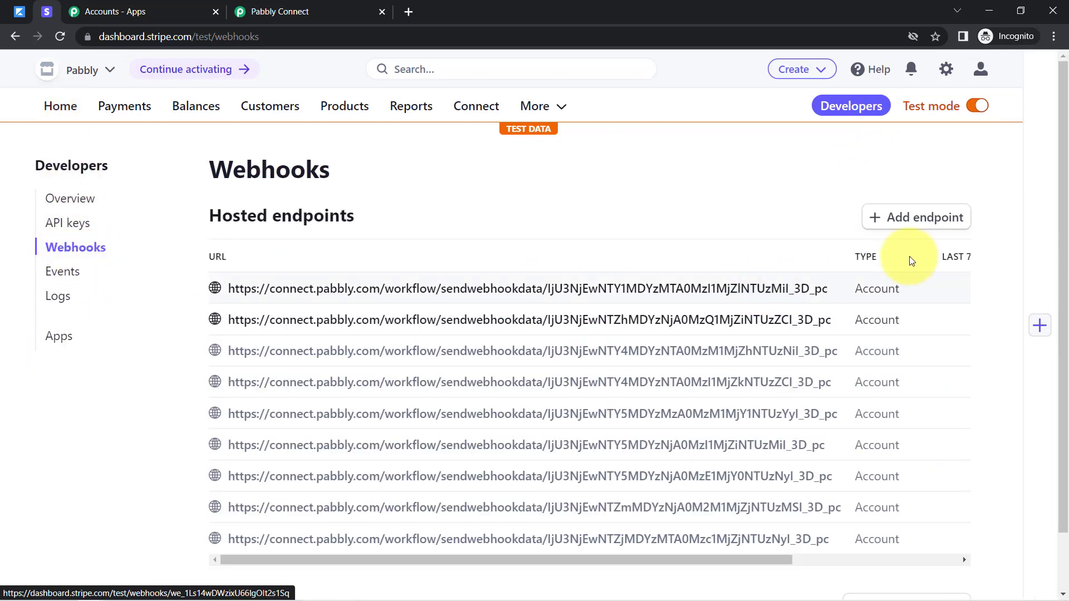
click(895, 216)
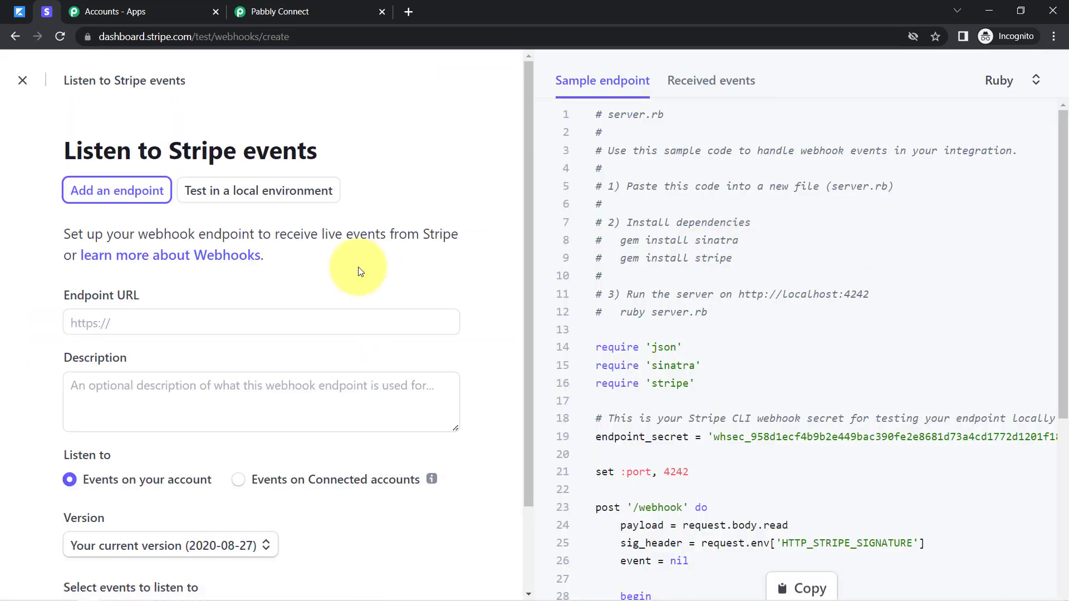
Step: Paste the Pabbly webhook URL into the Endpoint URL field
click(135, 318)
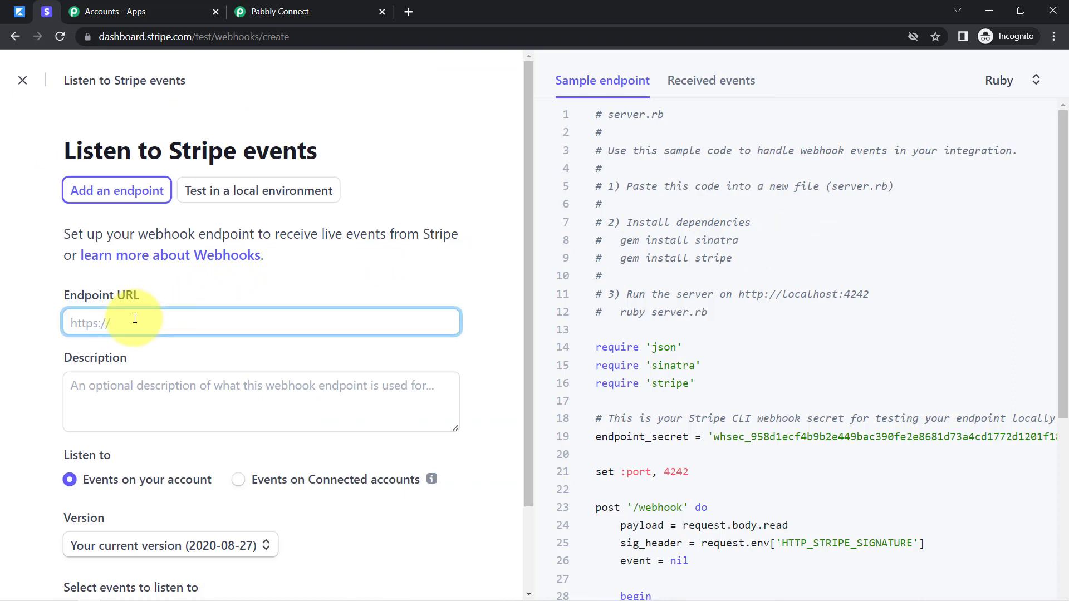
key(ctrl+v)
drag(89, 323, 410, 334)
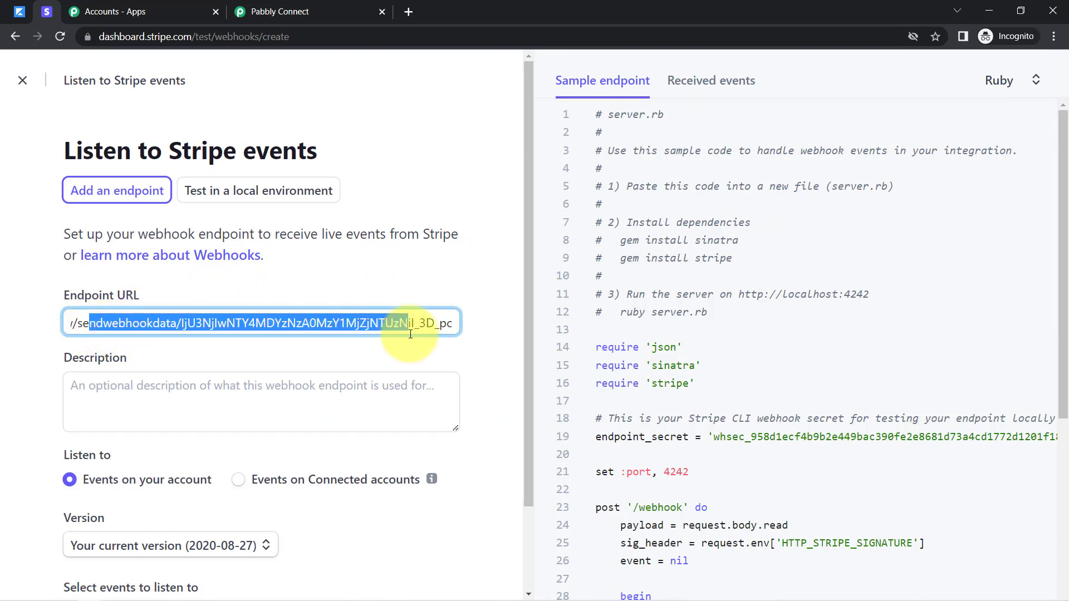
click(174, 329)
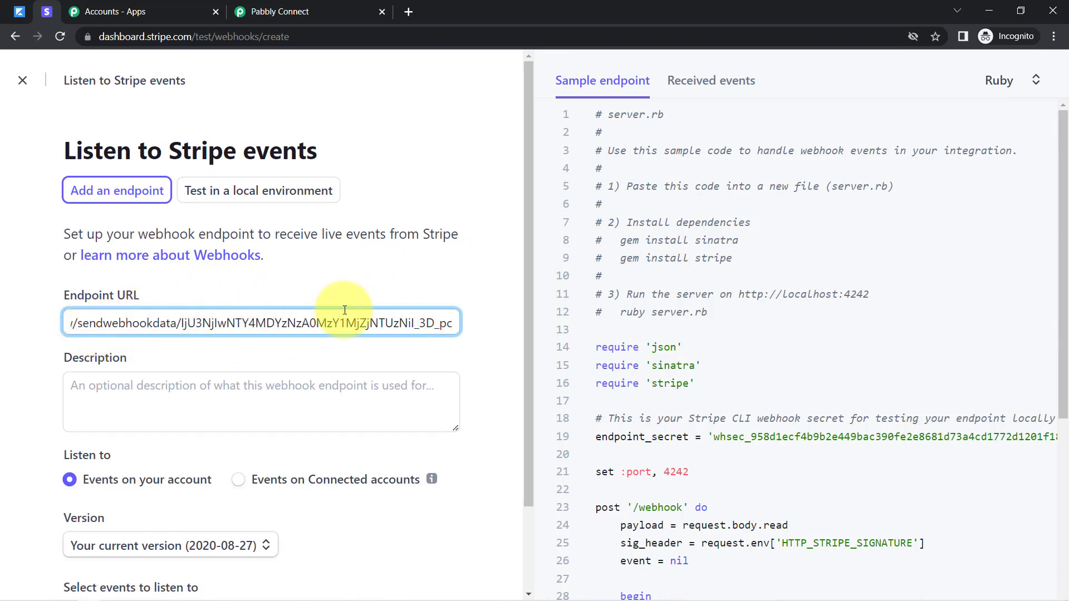
drag(533, 276, 520, 423)
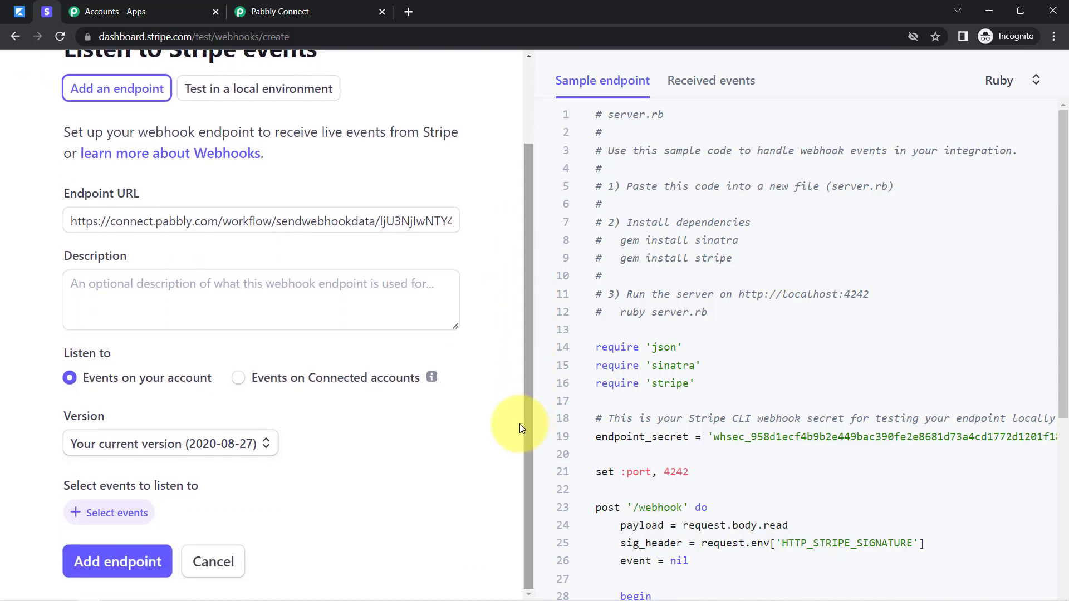
Step: Select checkout.session.completed as the only event to send and confirm it
click(108, 513)
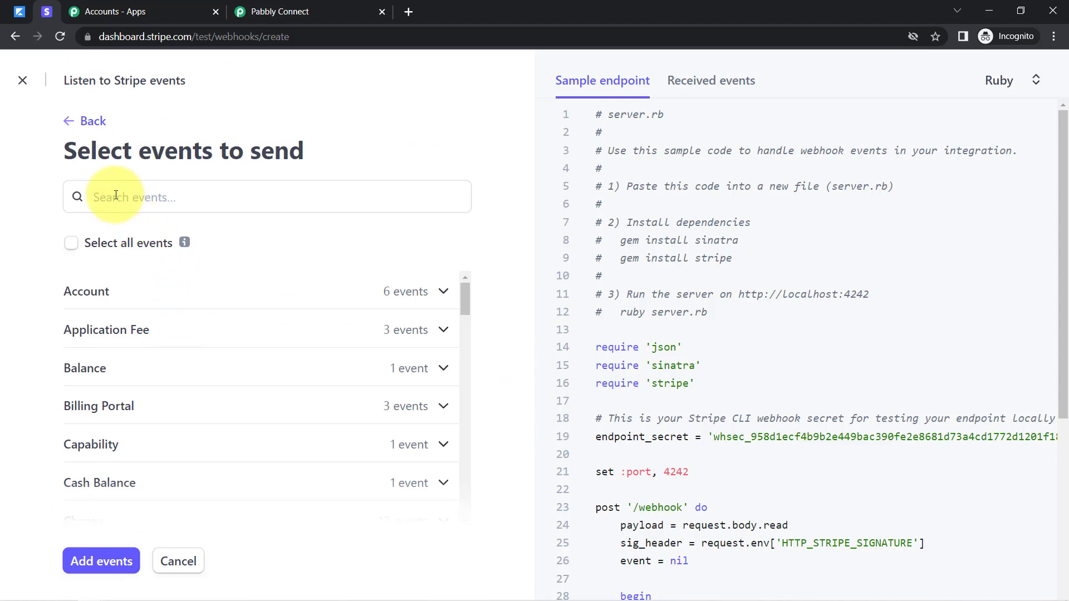
click(116, 195)
text(chec)
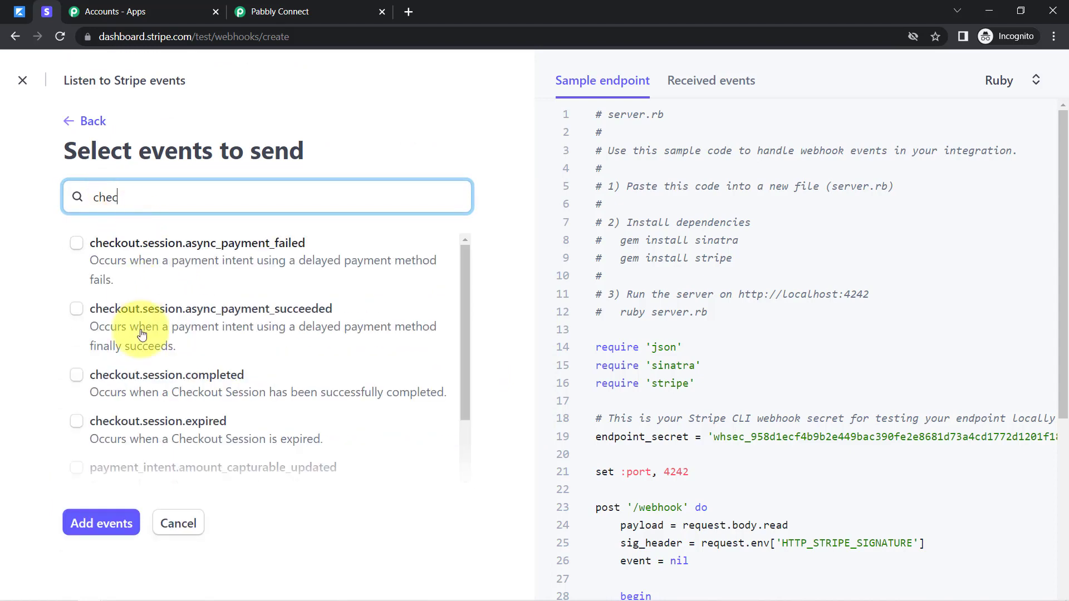
click(77, 375)
click(278, 12)
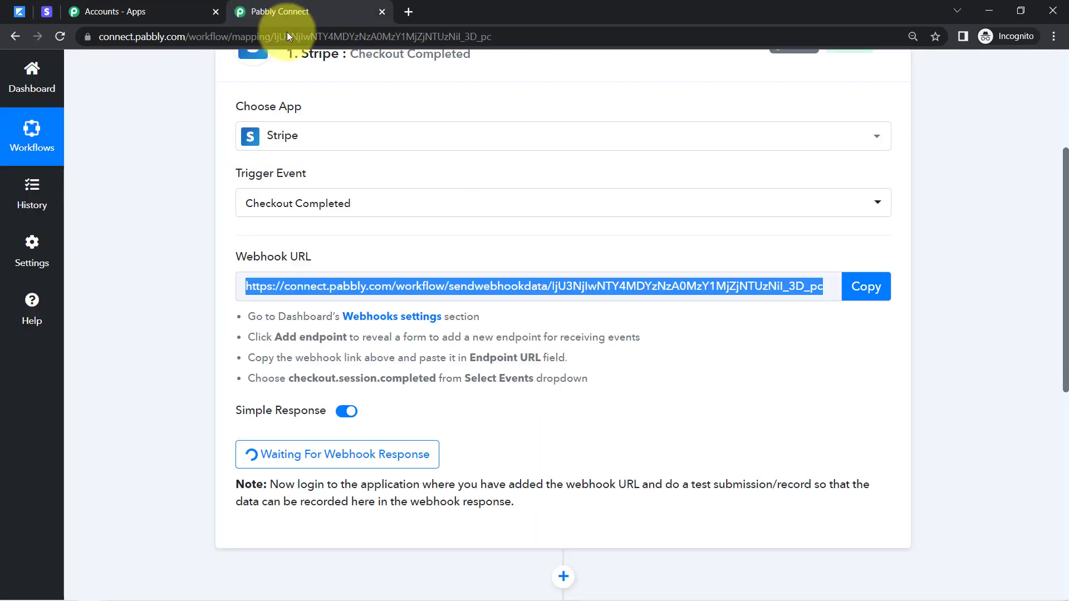
click(296, 375)
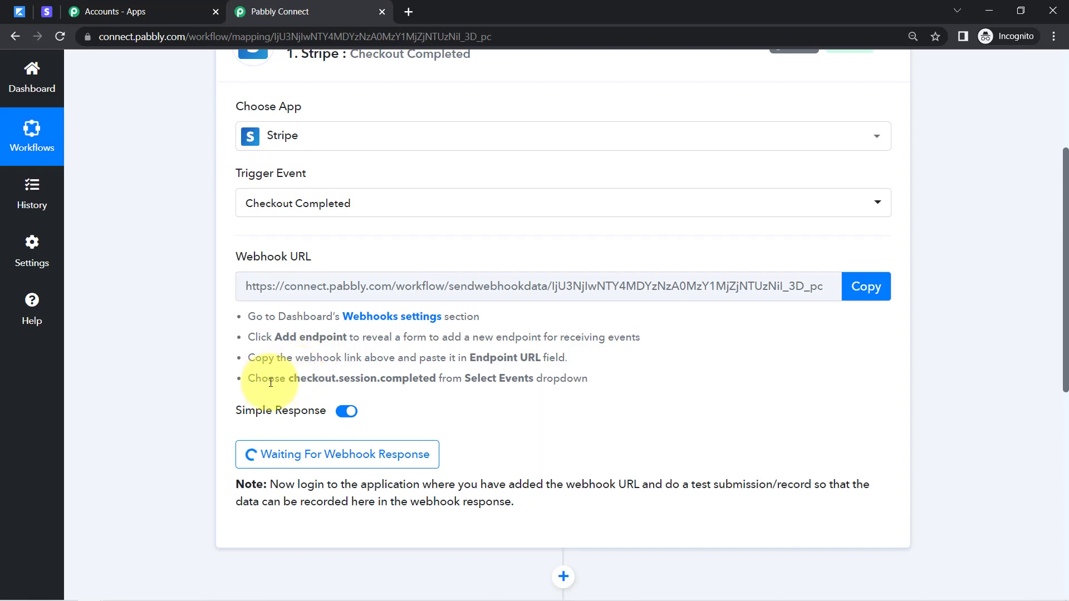
drag(262, 383, 553, 381)
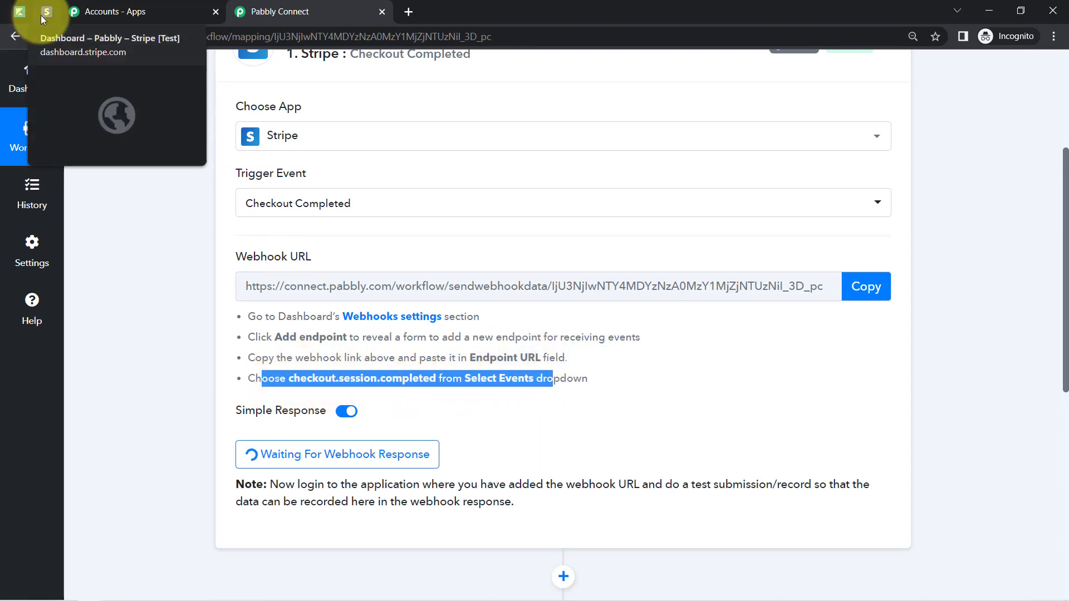
click(44, 12)
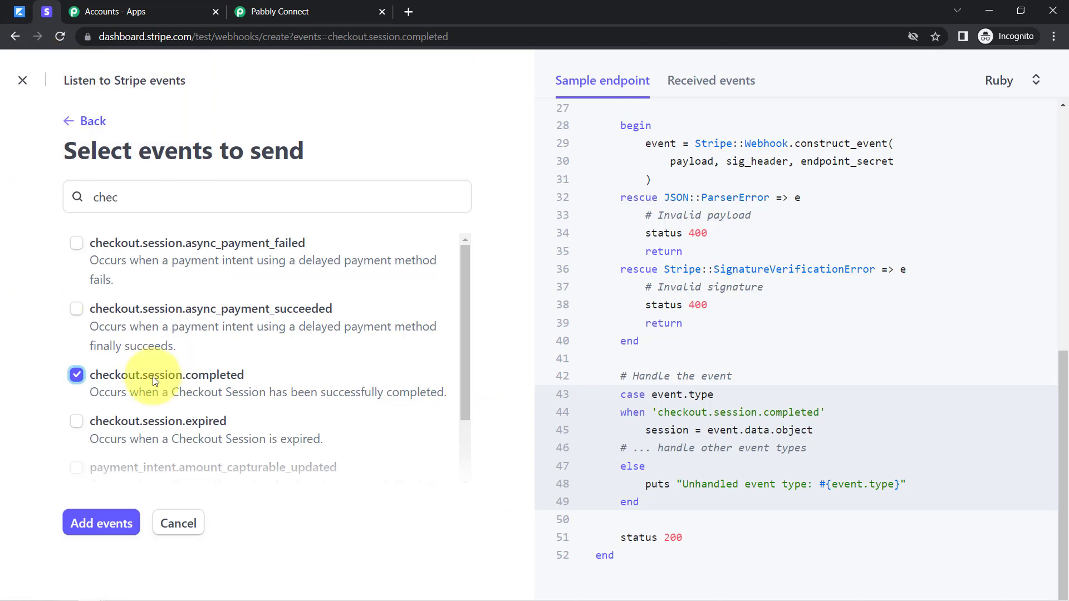
click(96, 530)
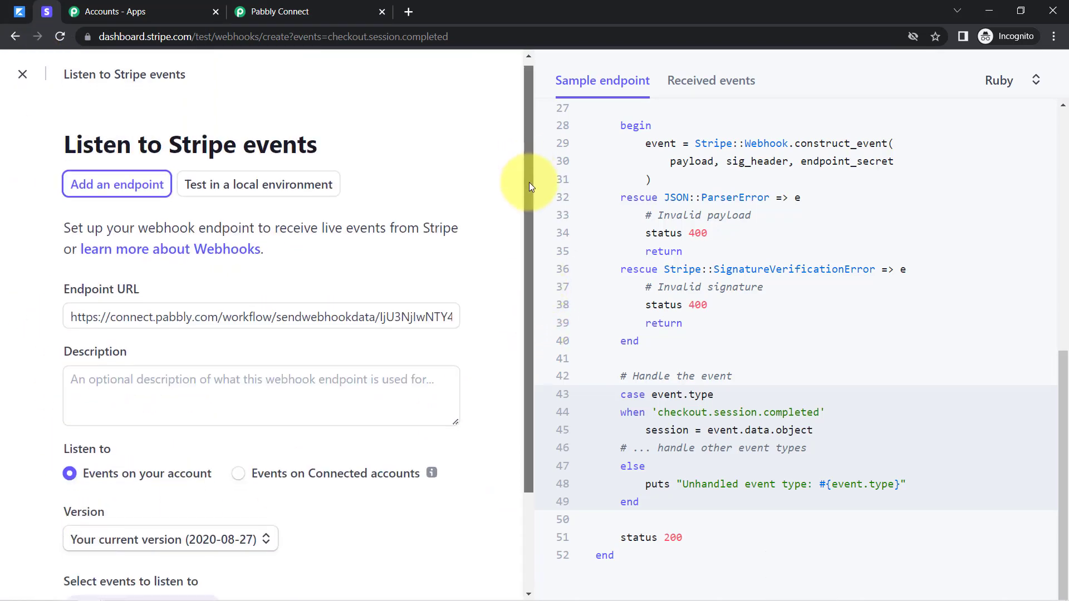
Step: Create the webhook endpoint and return to the Pabbly workflow
drag(530, 179, 532, 300)
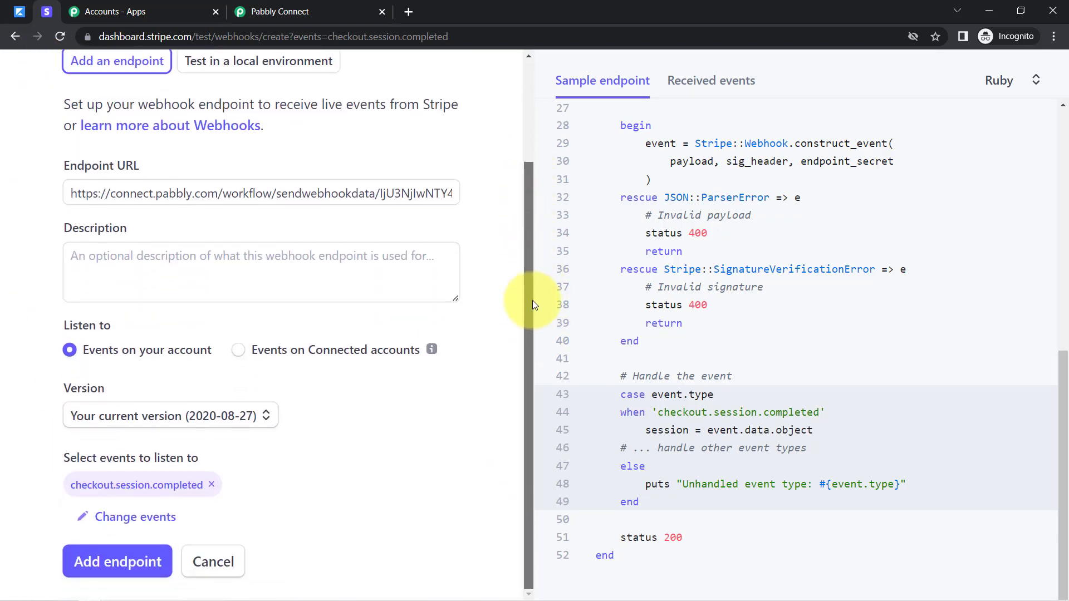
click(105, 564)
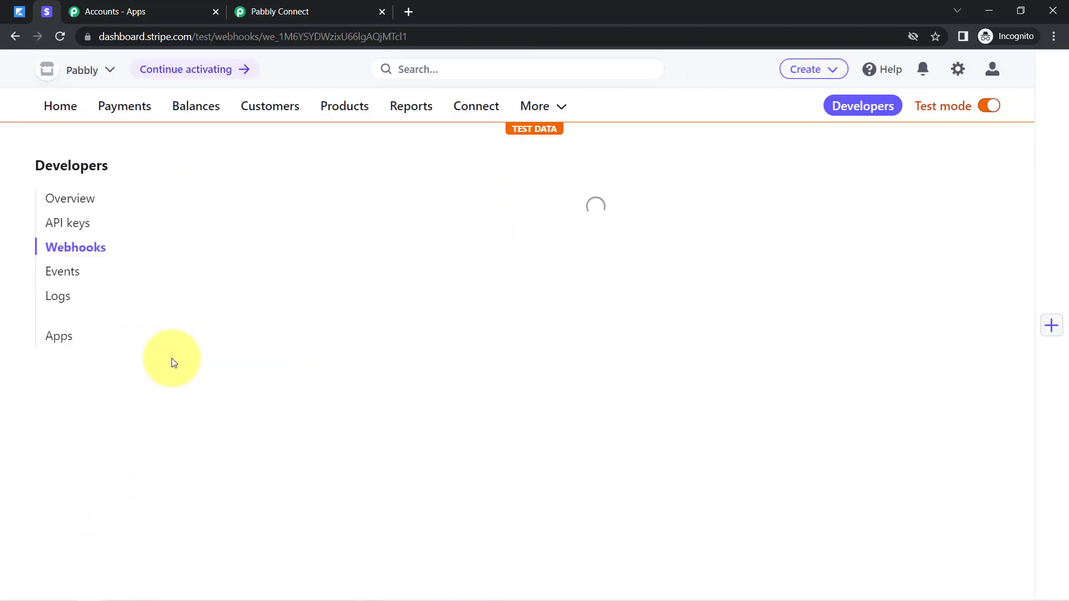
click(284, 4)
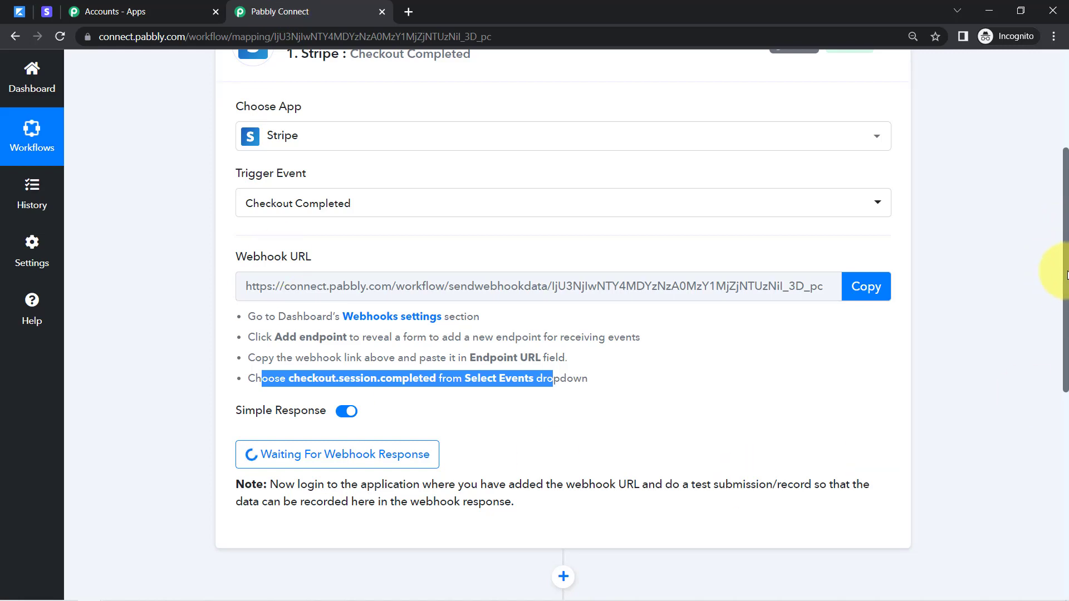
Step: Read Pabbly's note about doing a test submission, then return to the Stripe webhook page
scroll(1067, 273, down, 2)
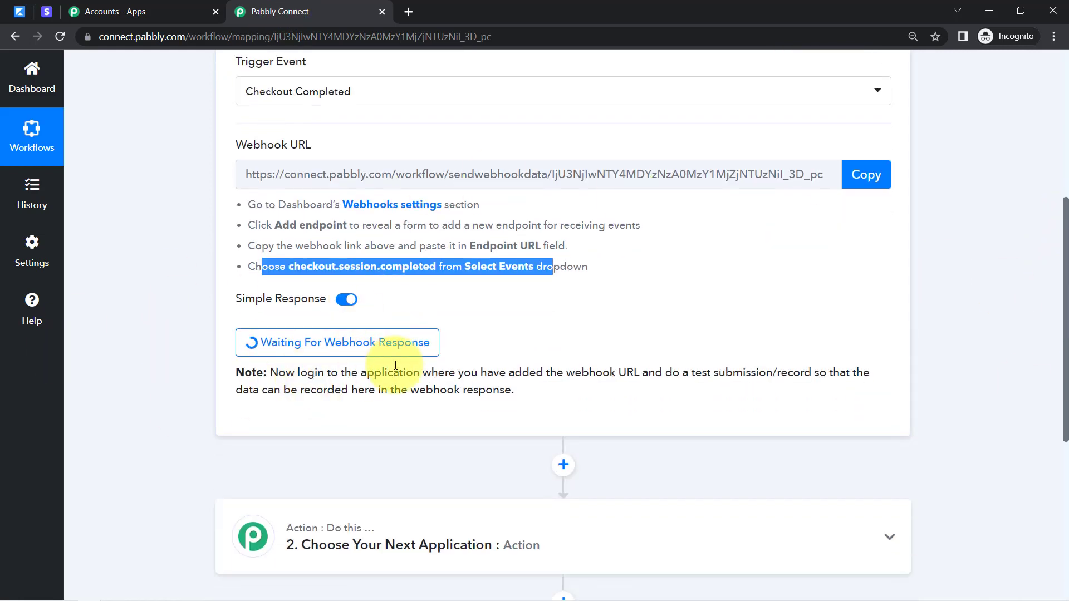
click(395, 365)
drag(307, 373, 500, 366)
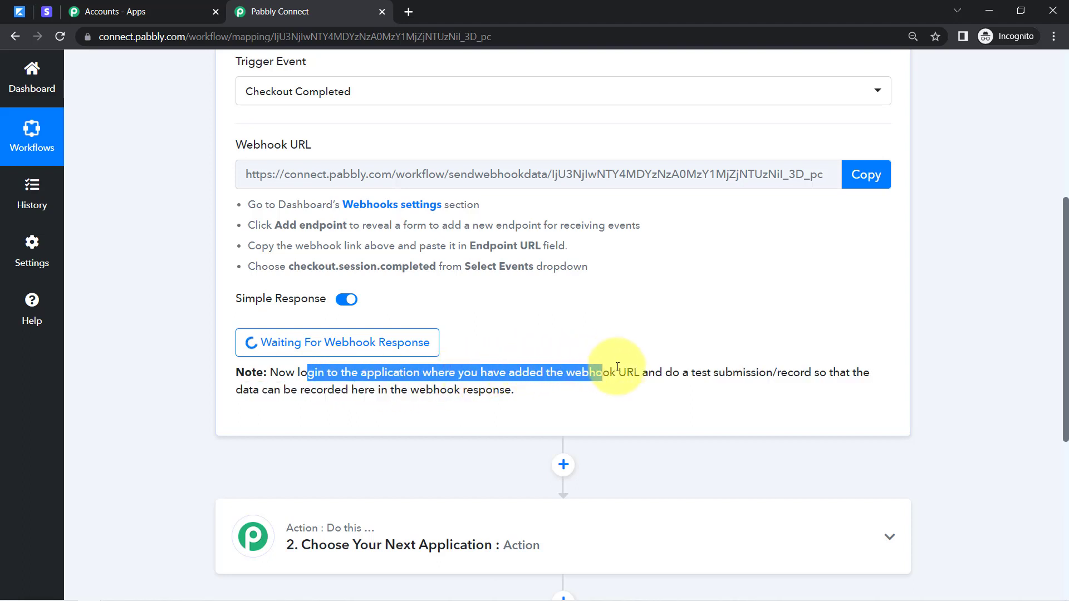
drag(617, 367, 495, 391)
click(495, 391)
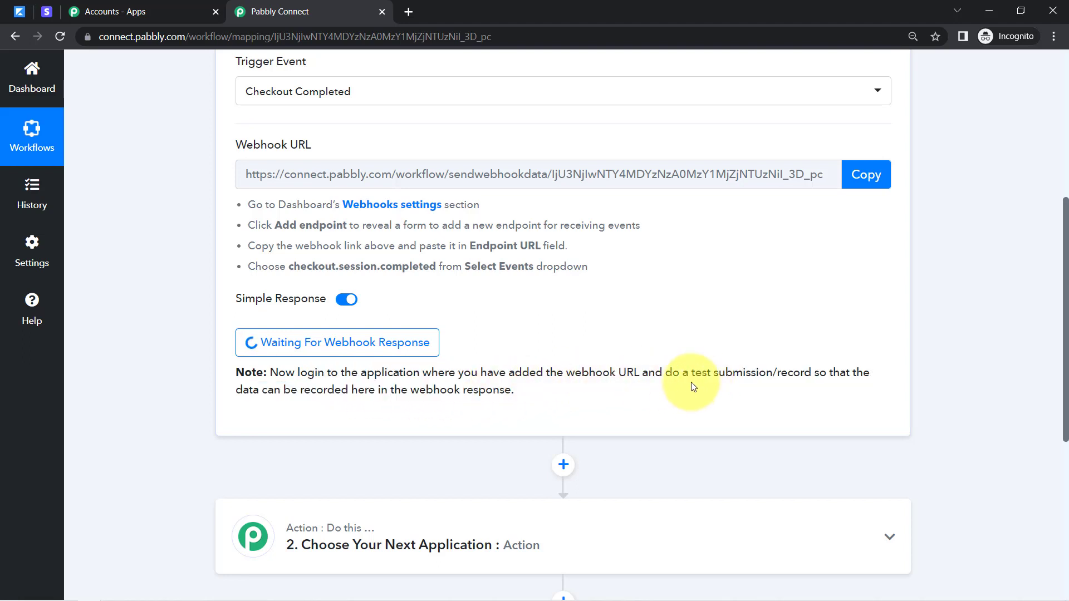
drag(672, 373, 744, 372)
click(1012, 365)
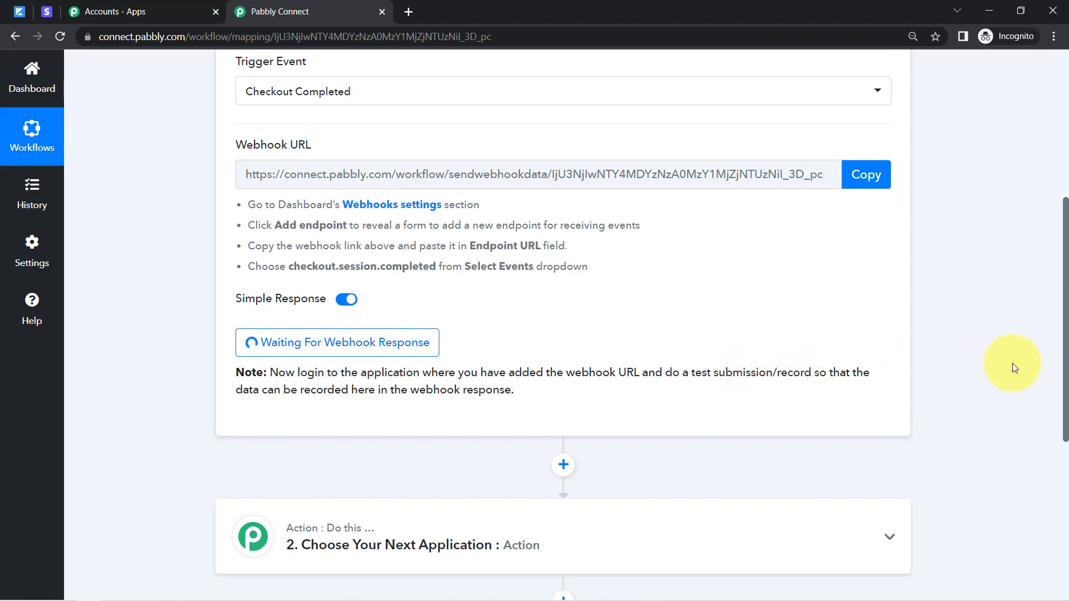
drag(1064, 378, 1061, 309)
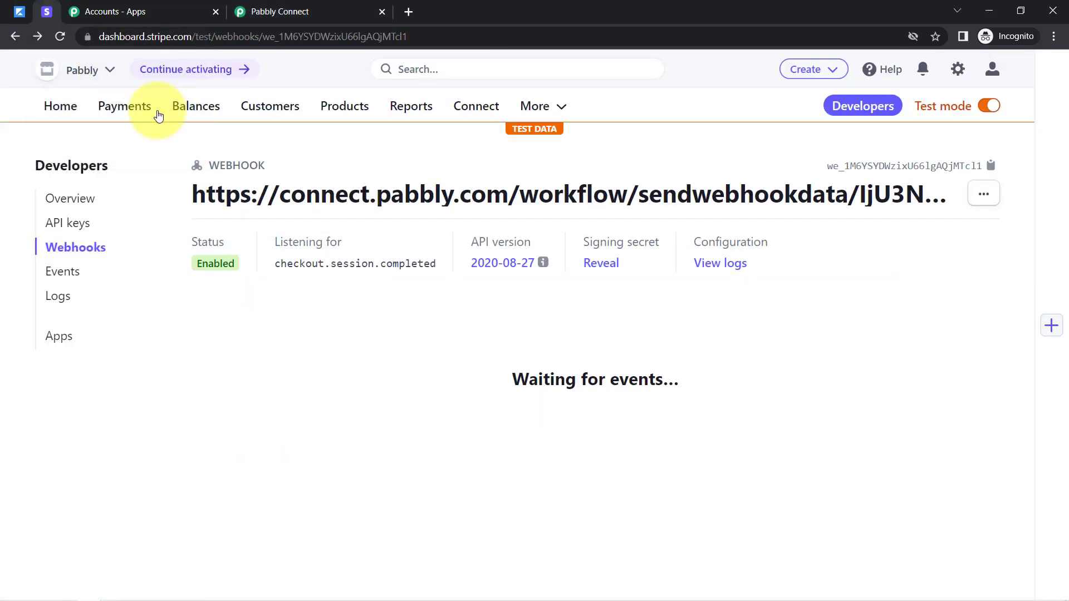
click(47, 11)
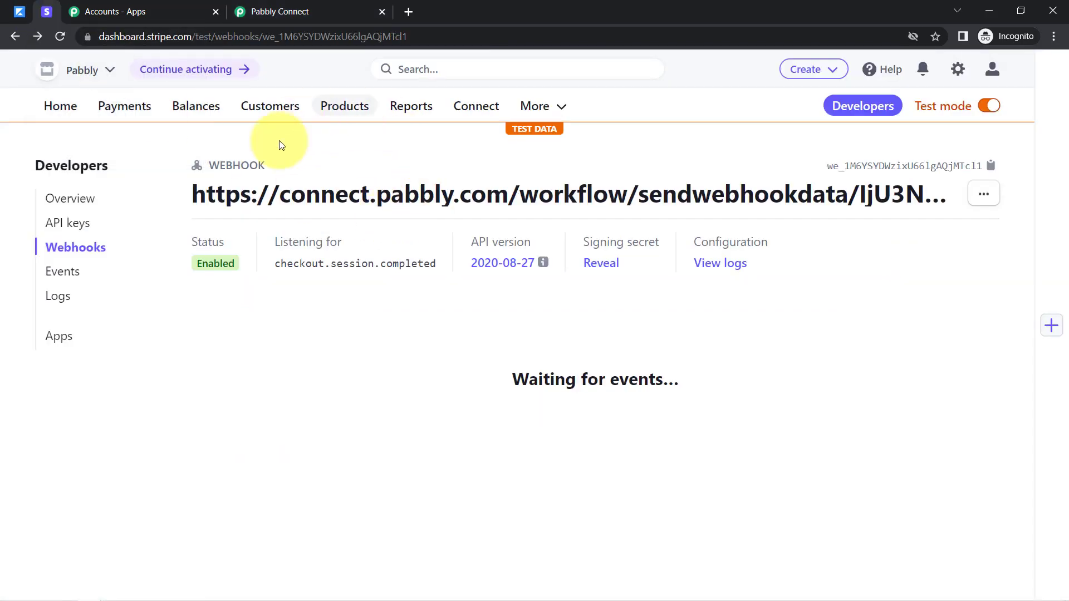
Step: Open the PHP Course for Beginners (8 Weeks) product in Stripe
click(371, 110)
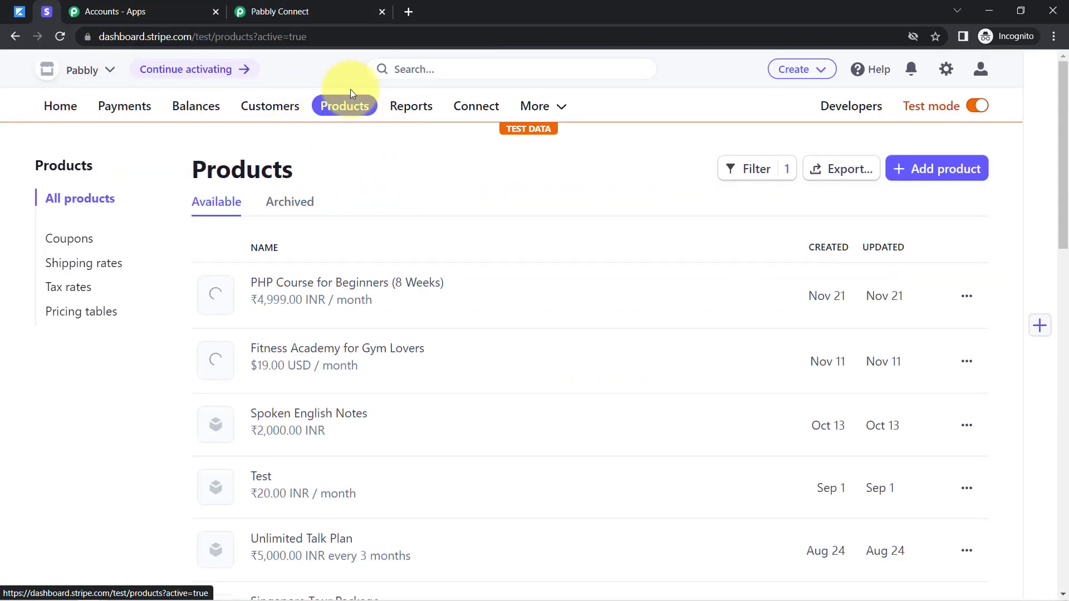
drag(351, 92, 331, 137)
click(331, 134)
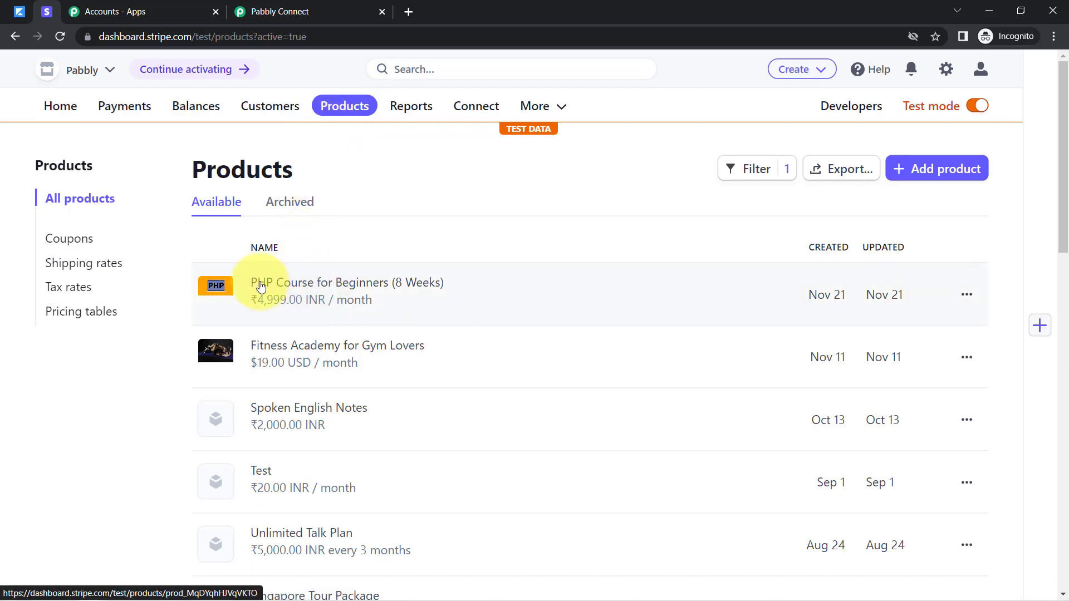
click(300, 291)
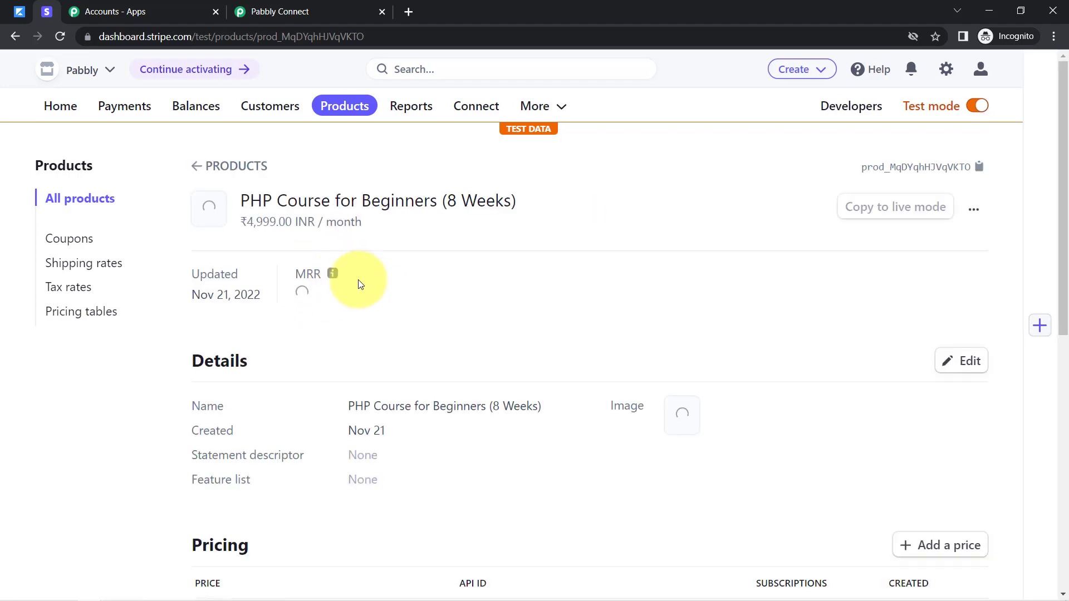
scroll(1043, 324, down, 3)
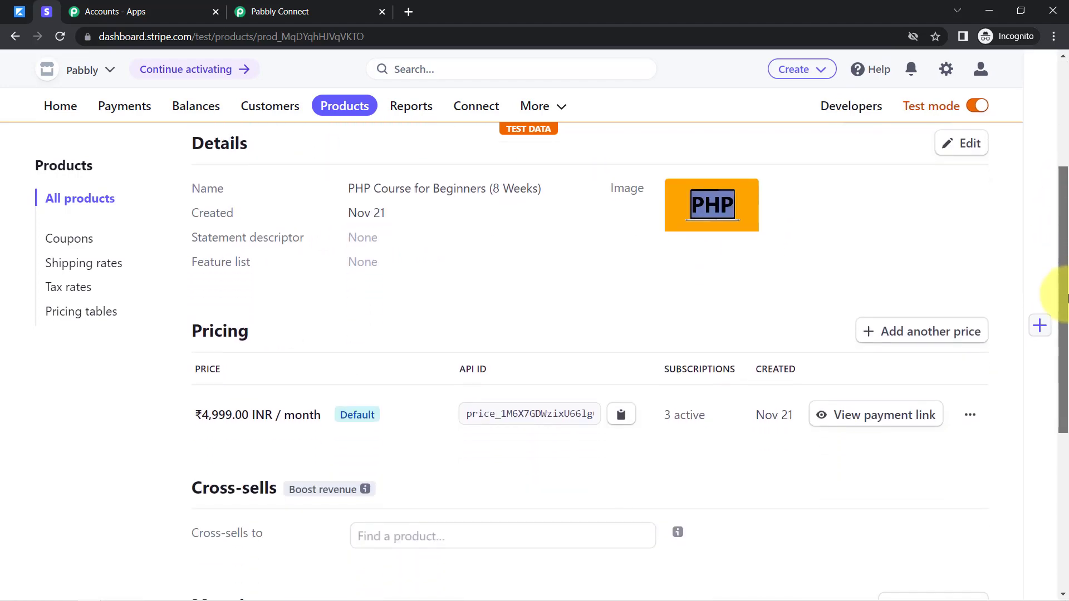
Step: Copy the product's payment link and load it in a new browser tab
click(838, 403)
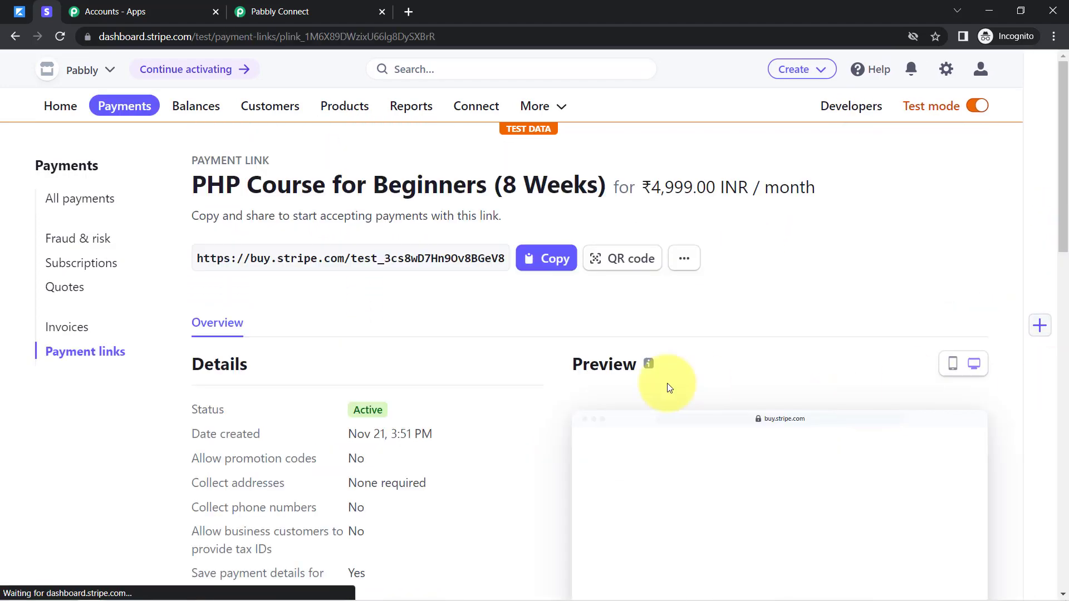
click(535, 268)
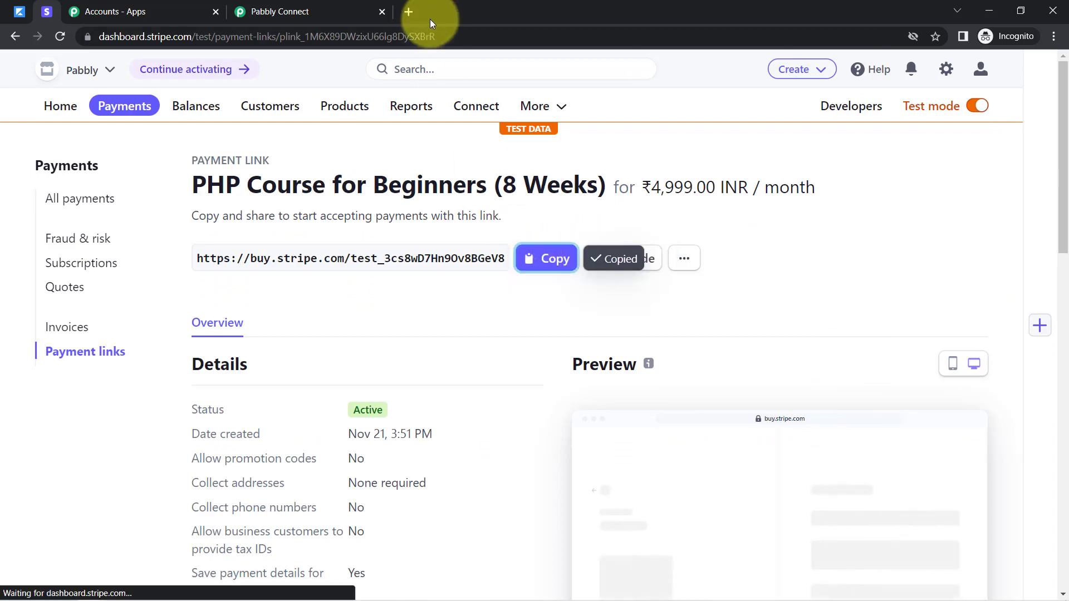
click(407, 10)
key(ctrl+v)
key(Return)
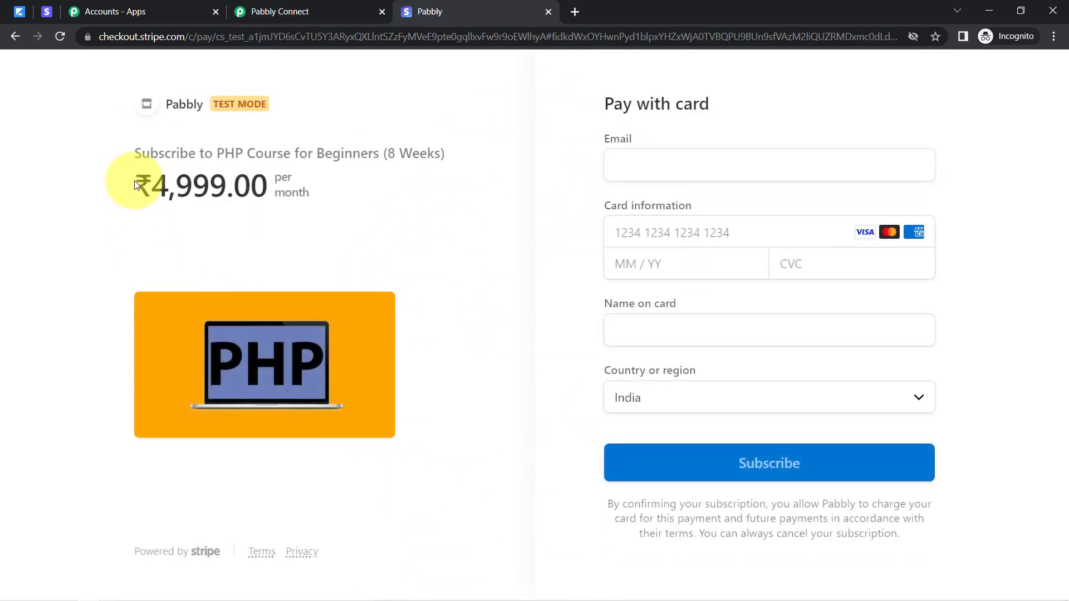
Step: Check the ₹4,999.00 subscription price and clear an invalid entry from the e-mail field
drag(132, 185, 203, 186)
click(179, 186)
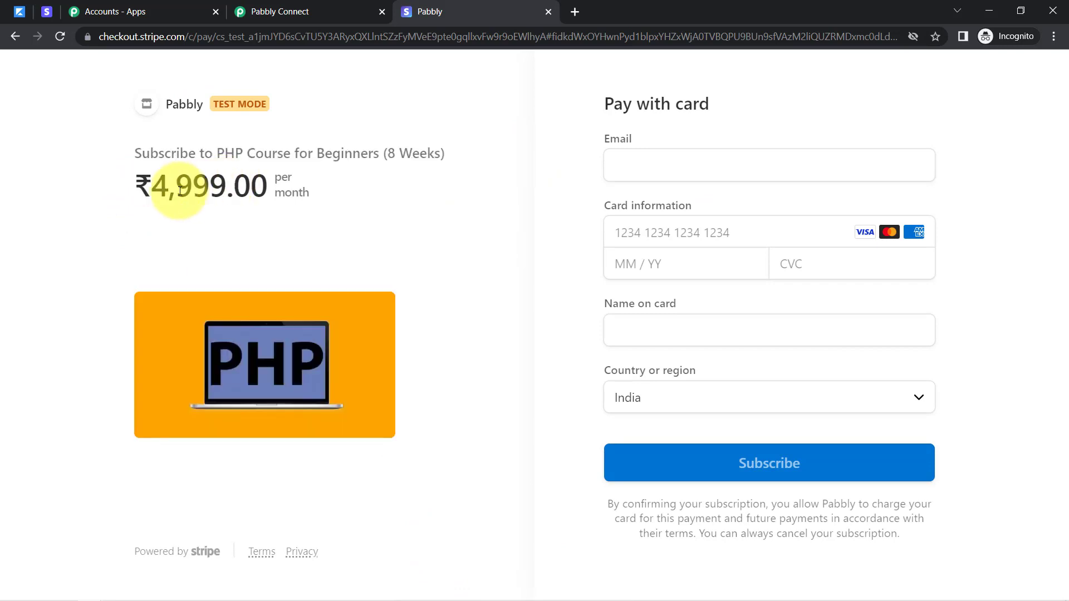
double_click(189, 197)
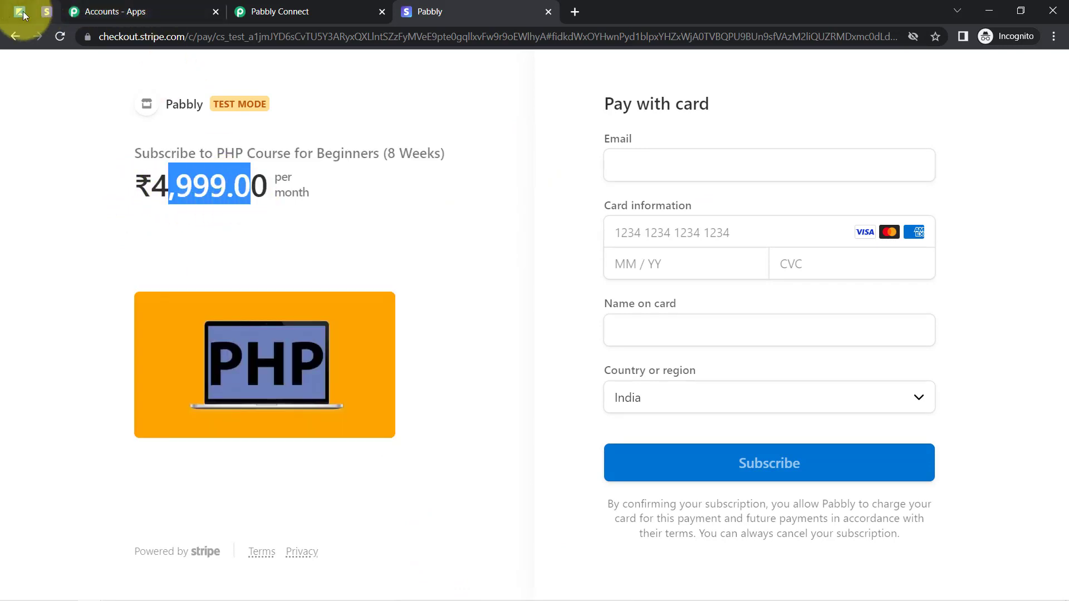
click(20, 12)
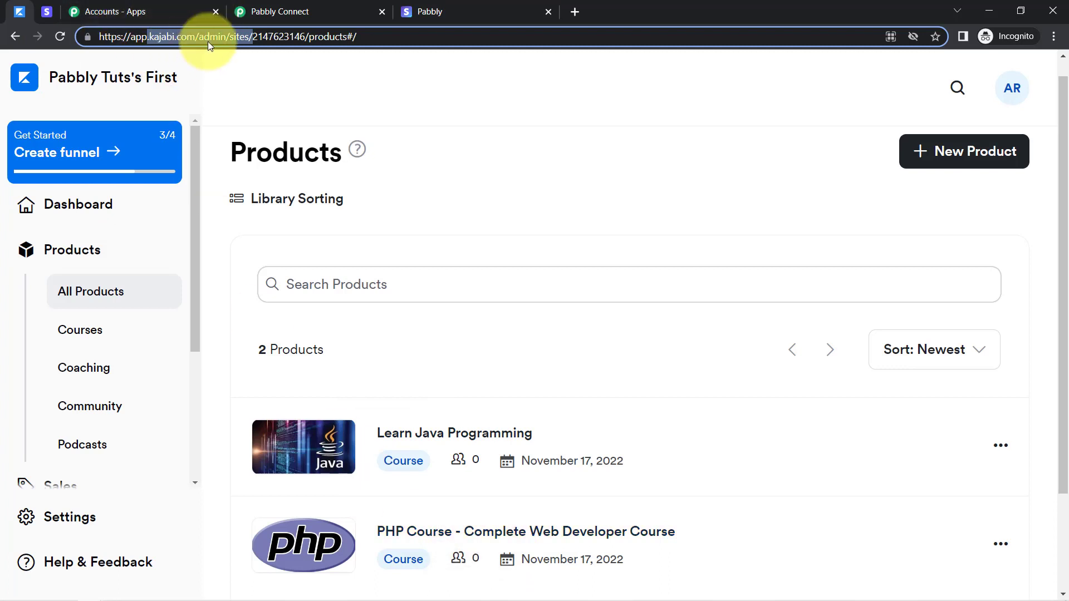
click(469, 11)
click(747, 190)
click(694, 166)
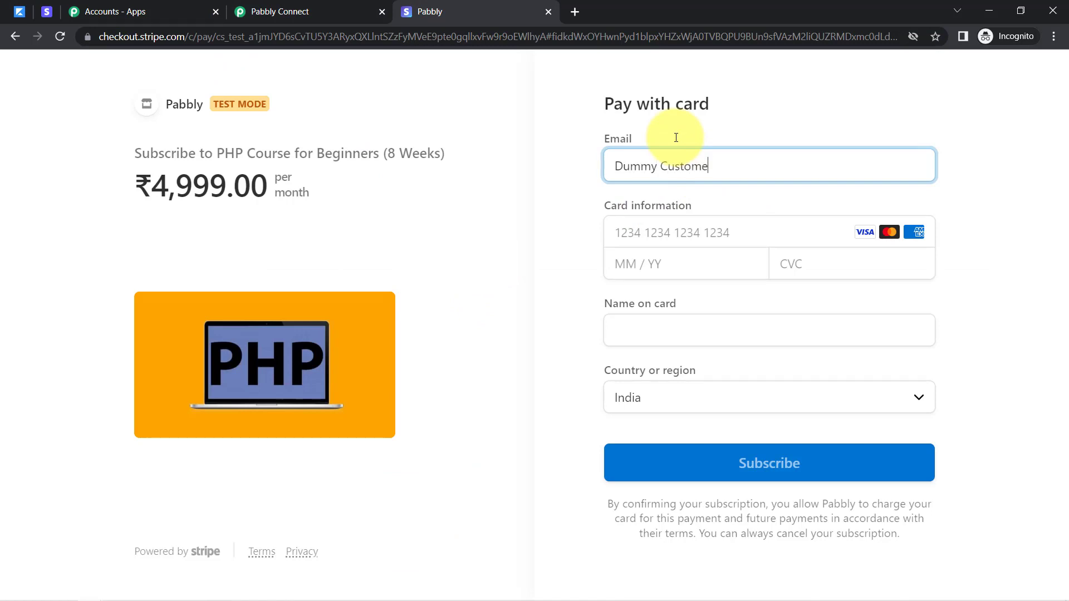
key(Tab)
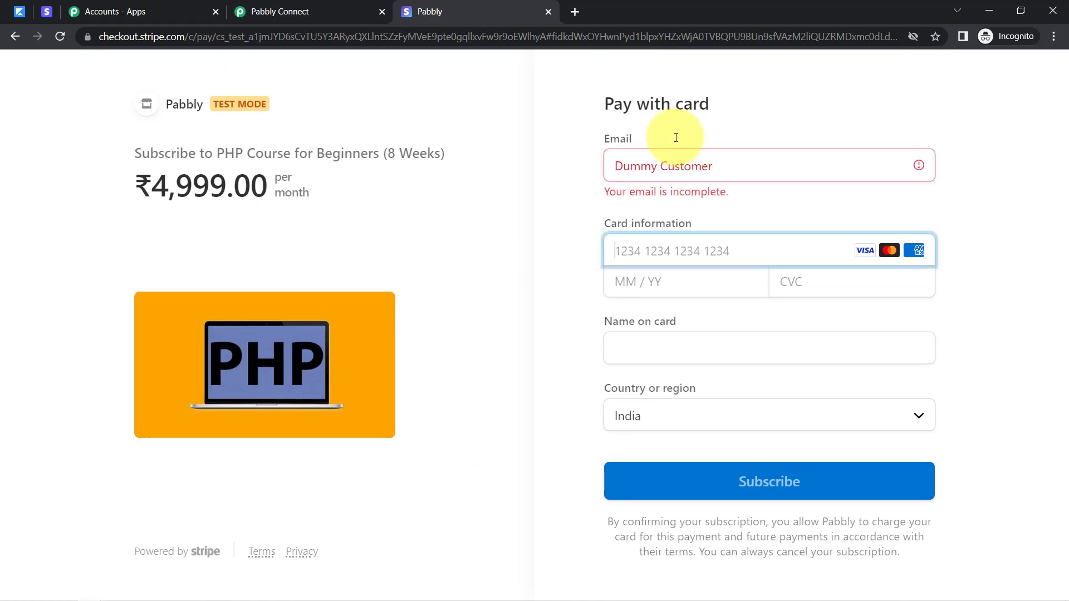
triple_click(677, 167)
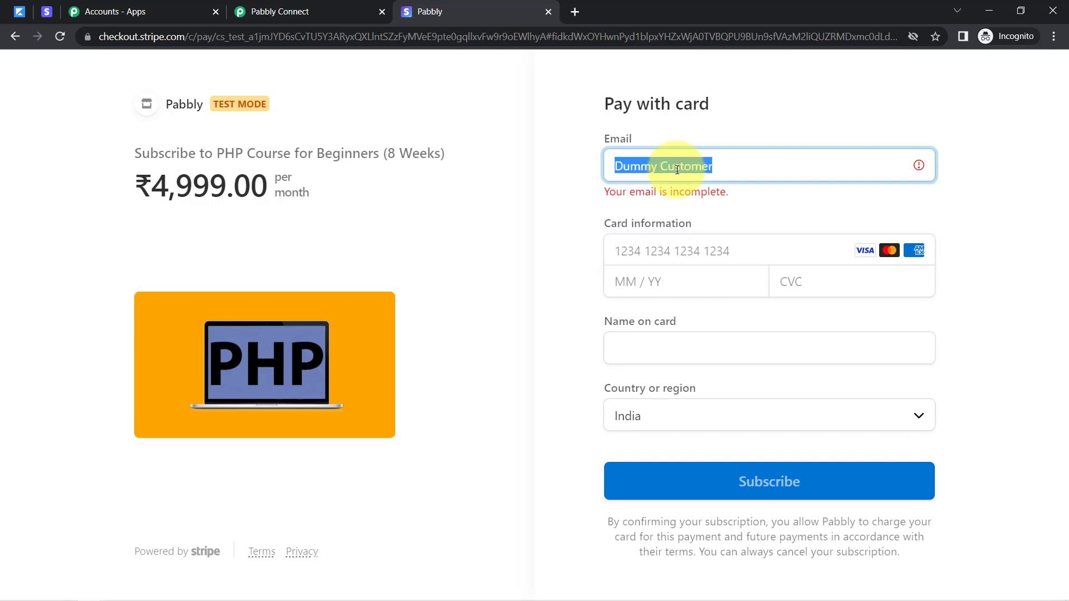
key(BackSpace)
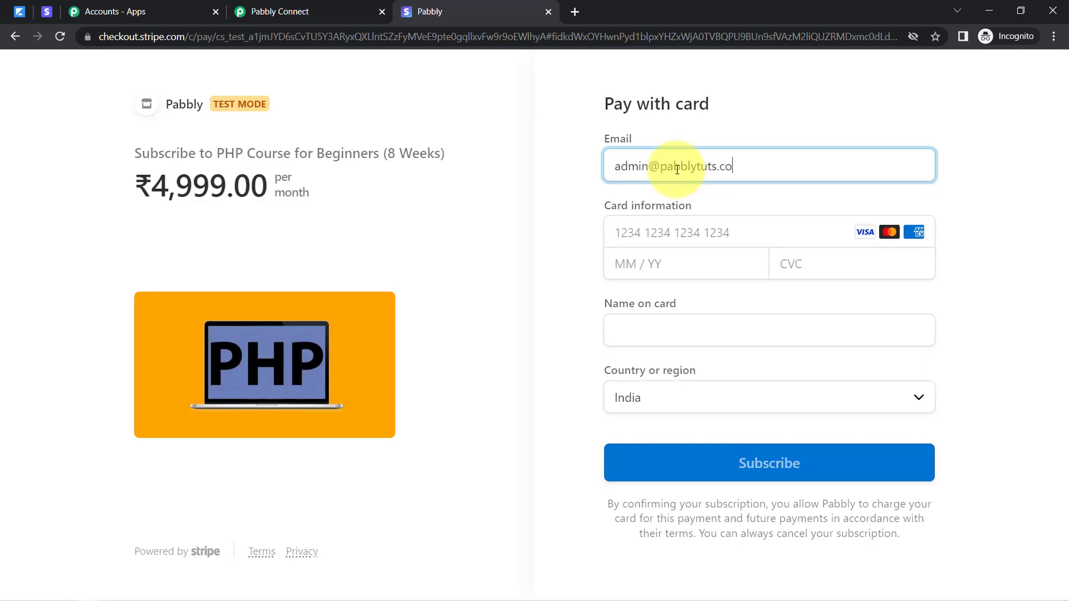
Step: Enter the 4242 test card, expiry 12/29 and a placeholder cardholder name, then subscribe
click(665, 225)
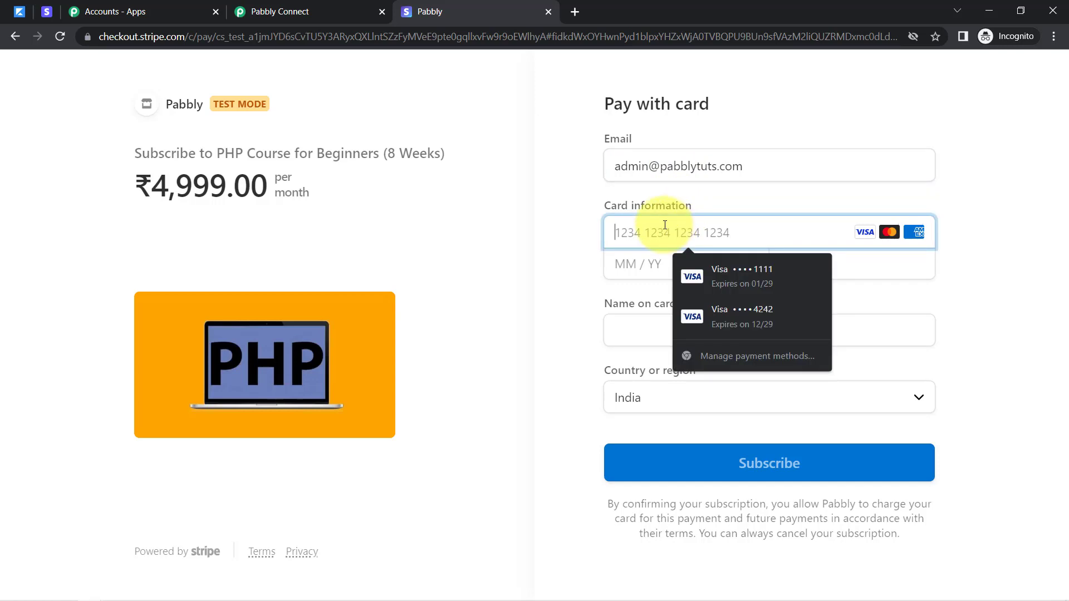
text(4242424)
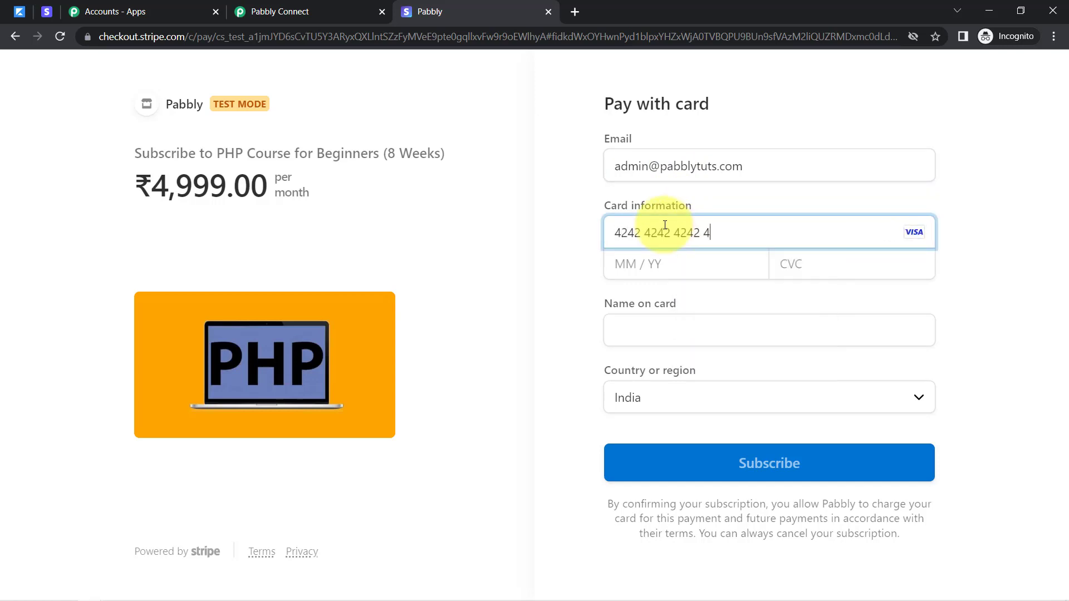
text(242)
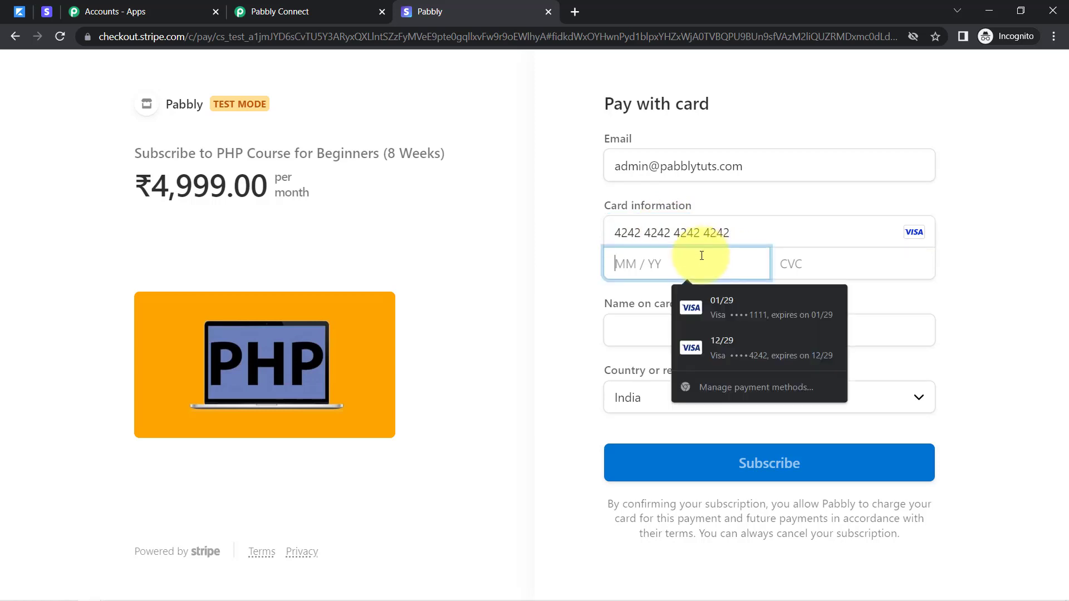
text(4242421229)
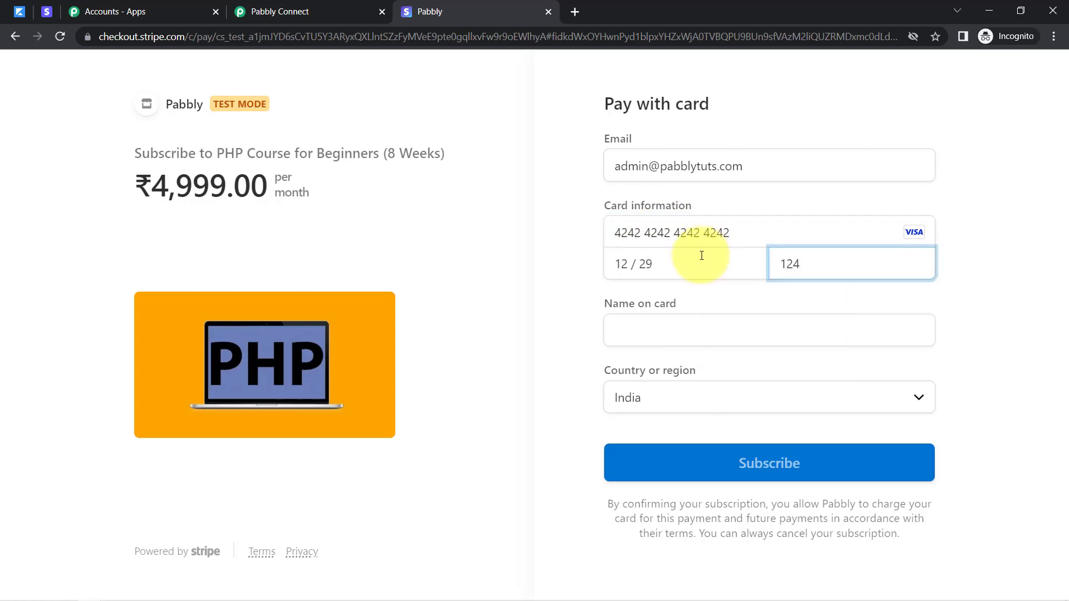
click(694, 325)
text(D)
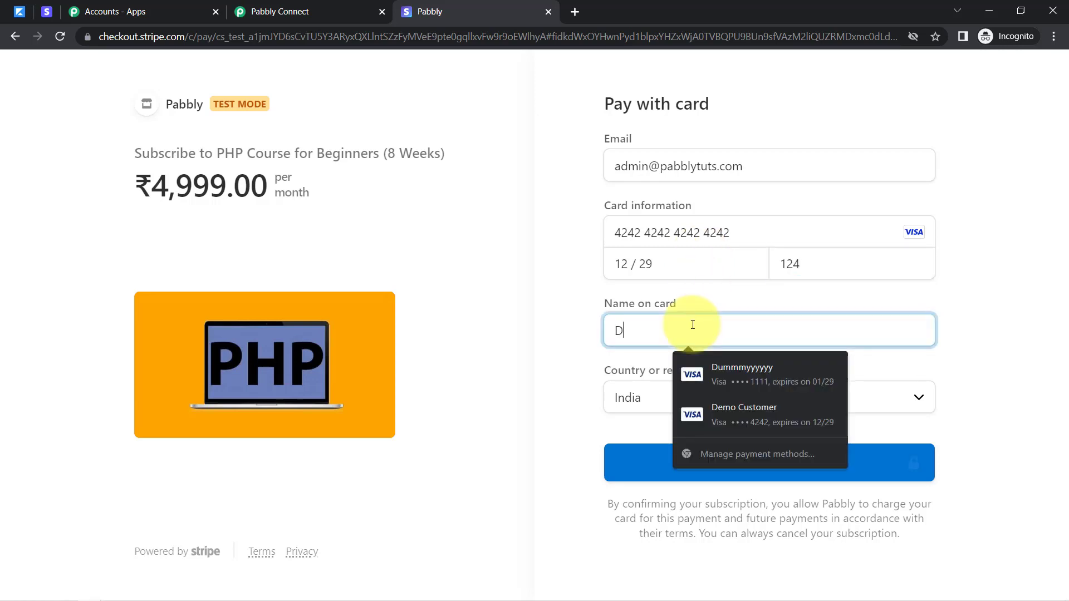
text(ummy Customer)
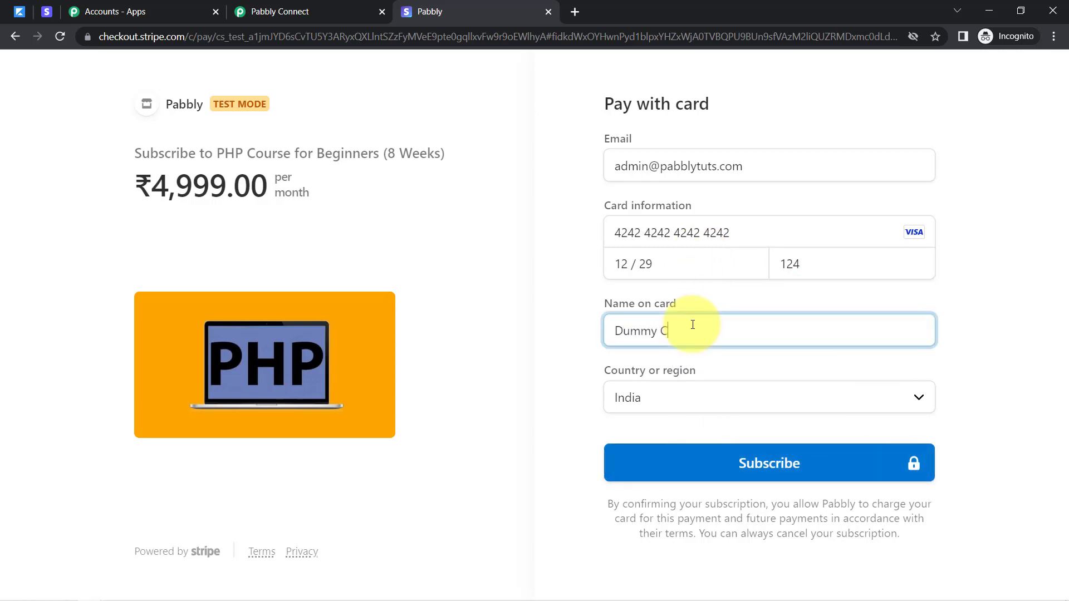
click(756, 472)
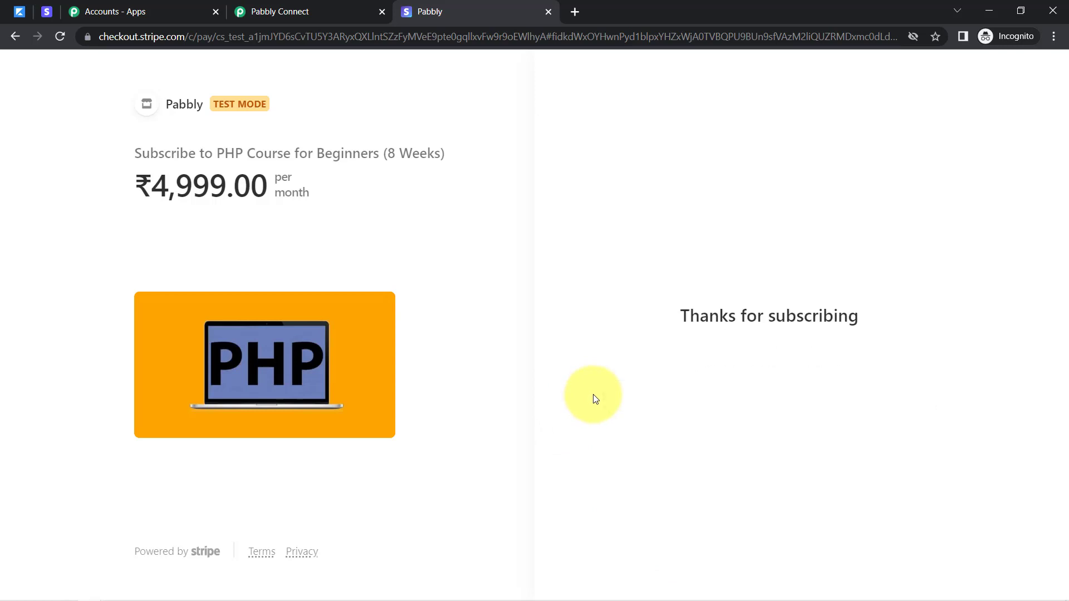
Step: Check that Pabbly's received response shows Type checkout.session.completed and Object event
drag(691, 307, 799, 326)
click(270, 12)
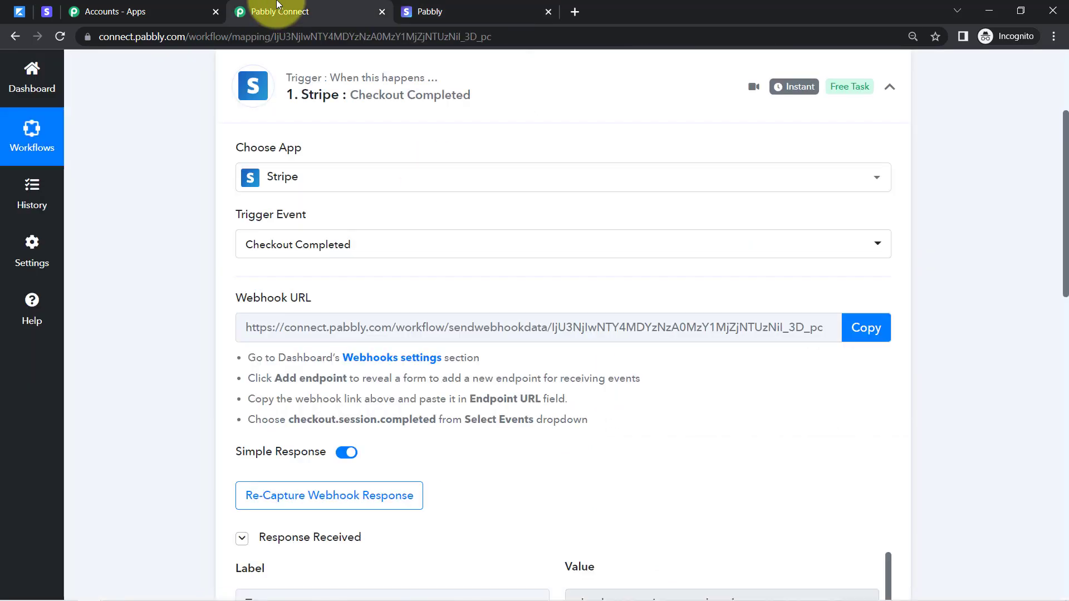
drag(1064, 166, 1063, 278)
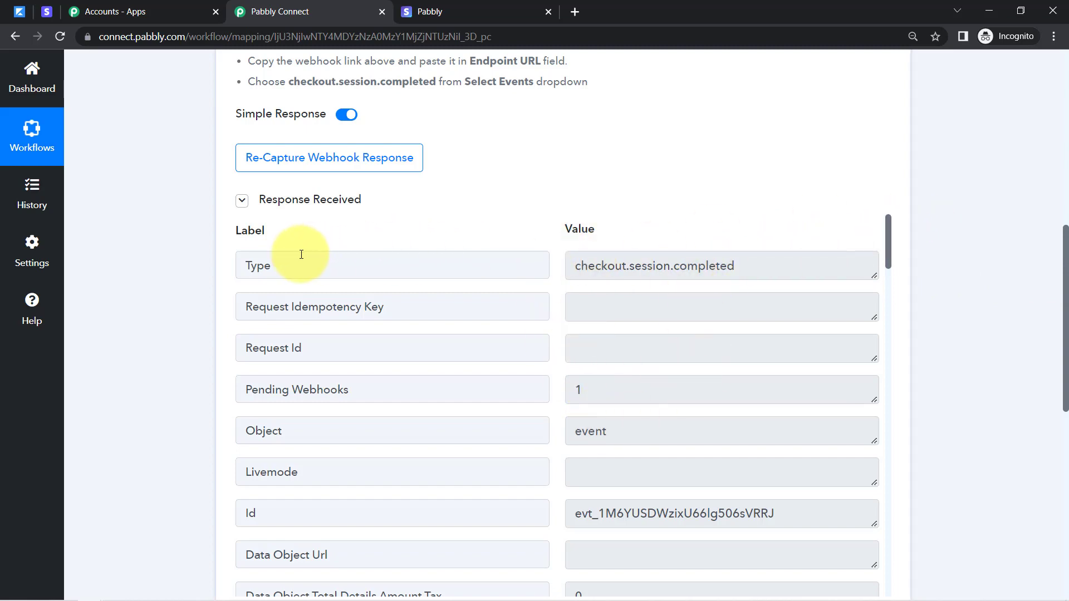
double_click(334, 265)
drag(579, 266, 706, 266)
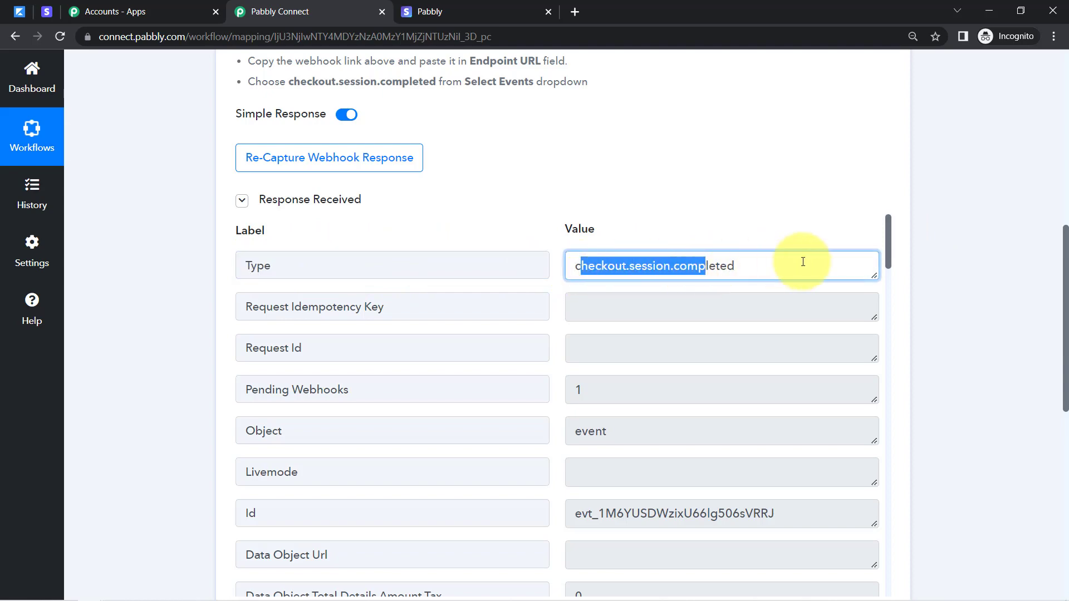
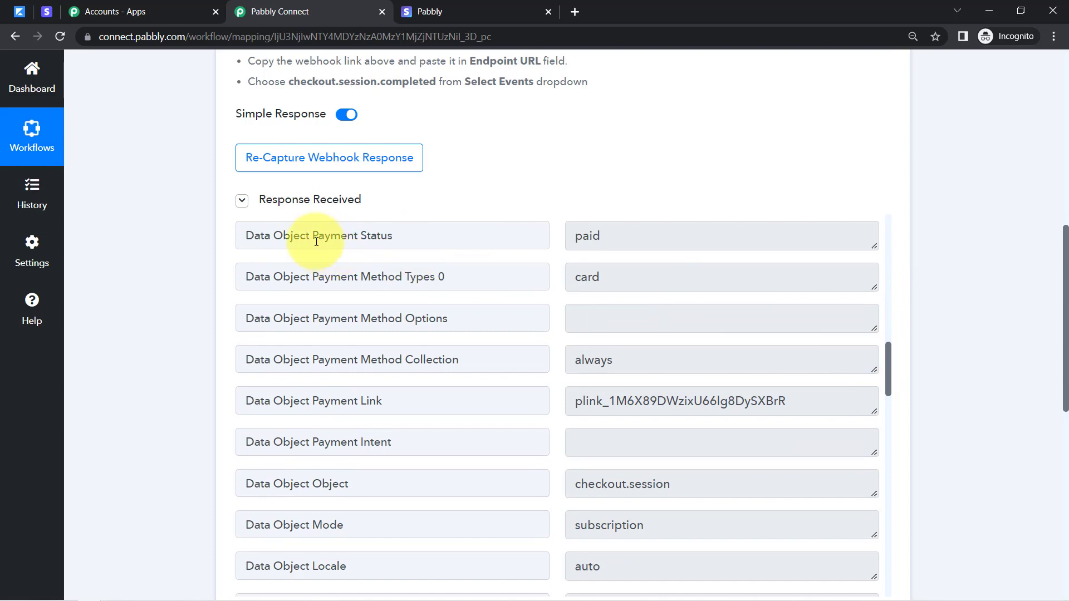
drag(312, 235, 445, 249)
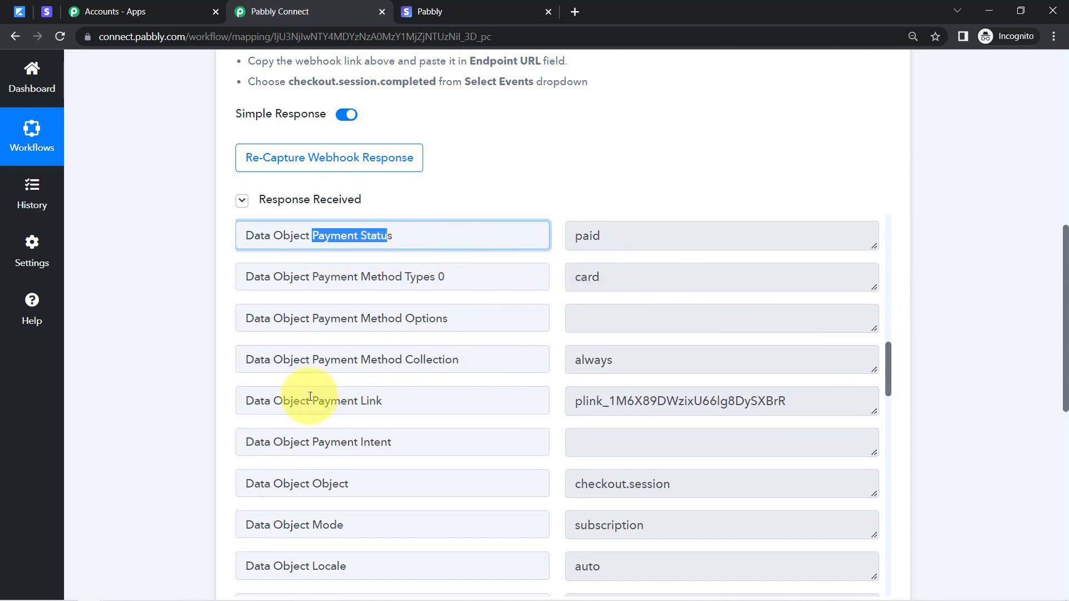
drag(310, 396, 360, 401)
drag(888, 355, 897, 439)
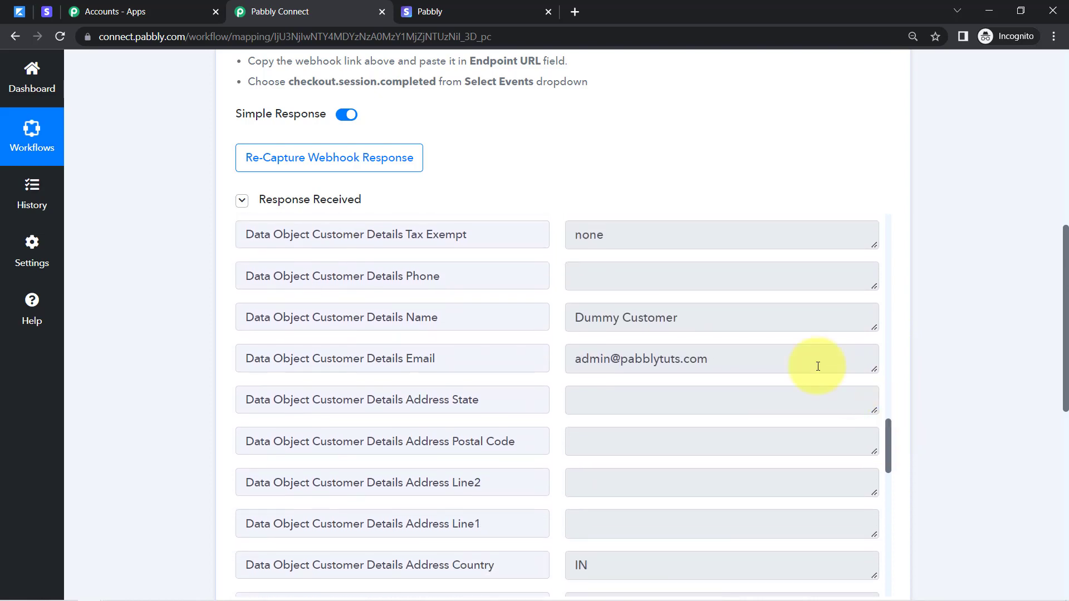
drag(691, 322, 441, 330)
drag(672, 371, 601, 361)
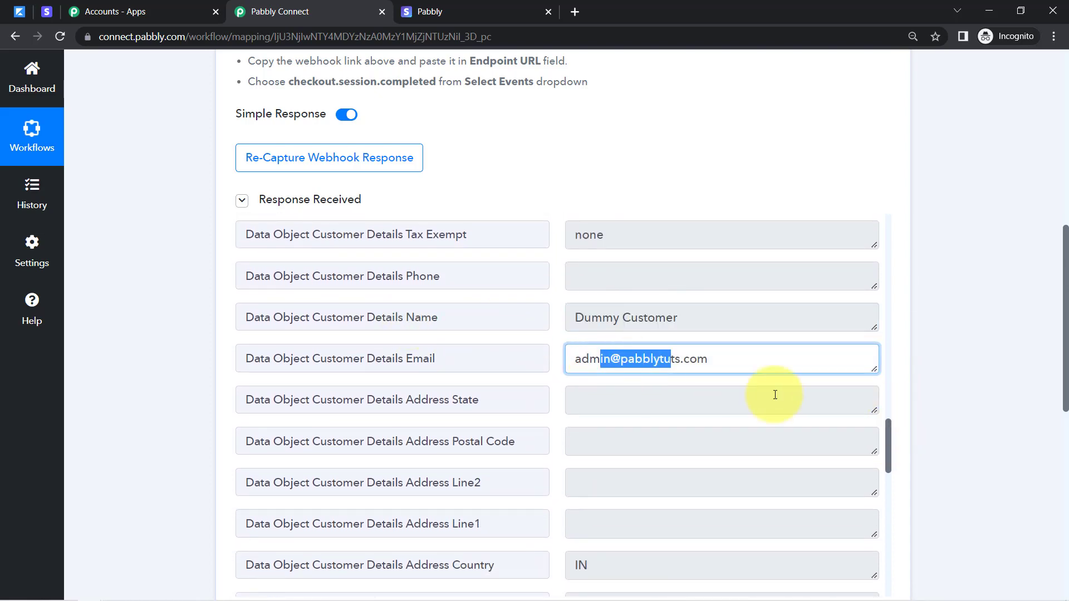
drag(890, 439, 889, 573)
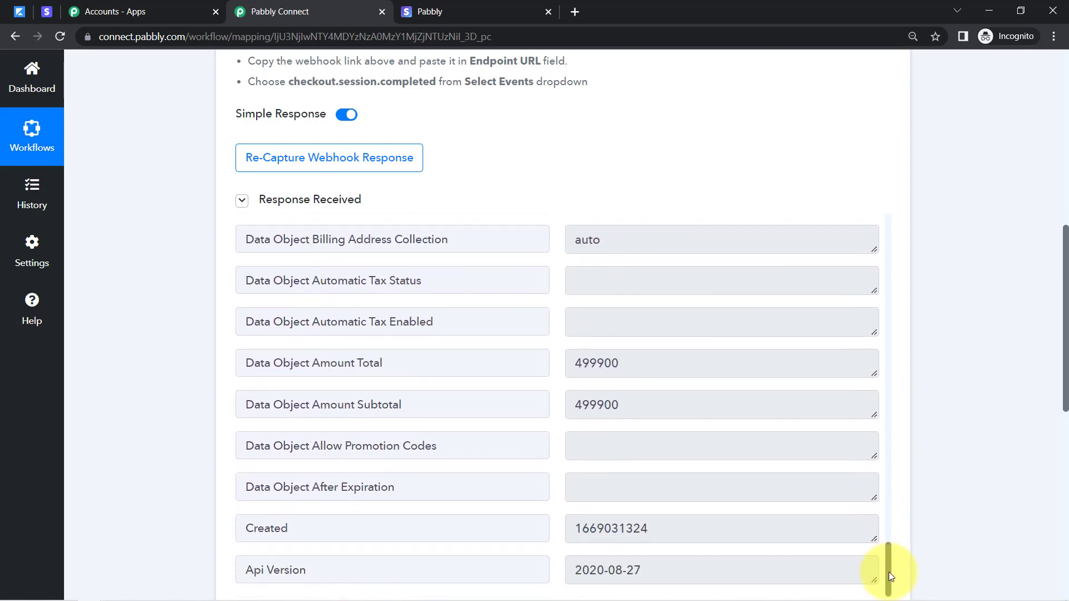
drag(619, 360, 577, 364)
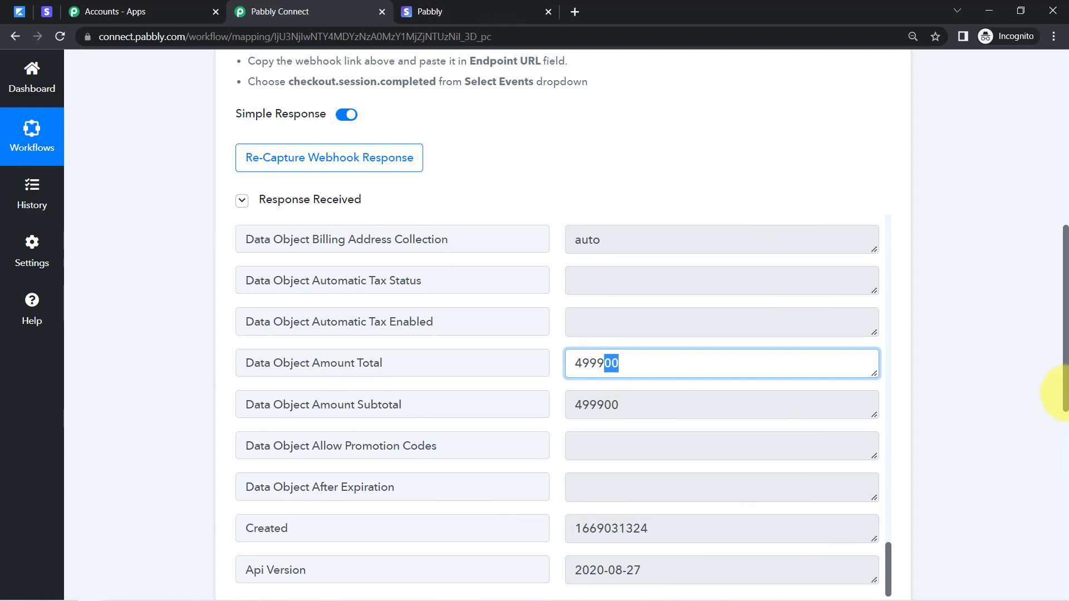
drag(1066, 394, 1063, 251)
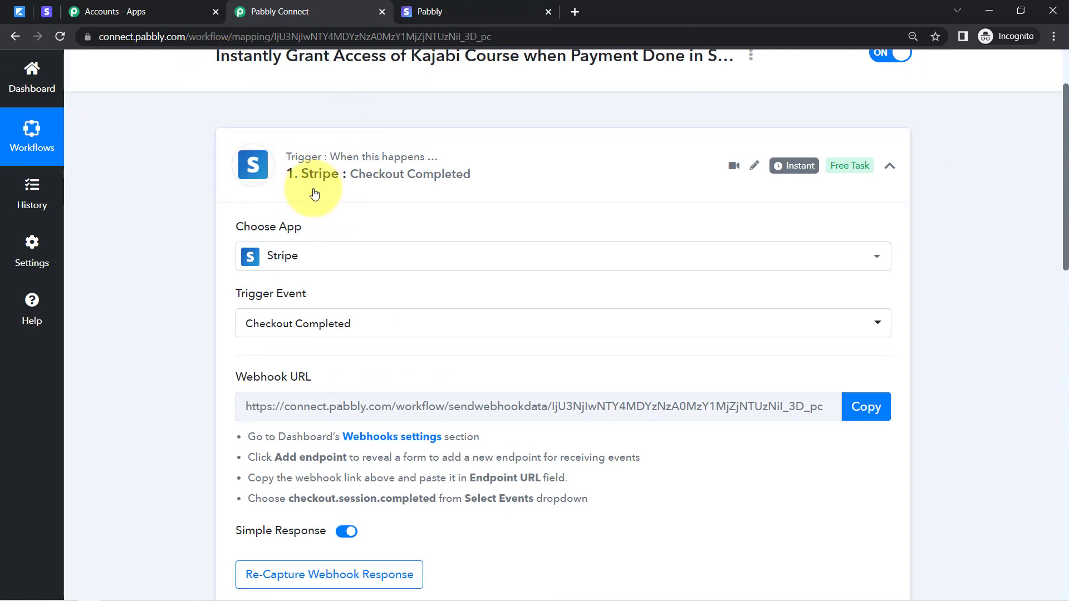
Step: Choose Filter by Pabbly as the app for the empty action step after the Stripe trigger
drag(1067, 181, 1066, 417)
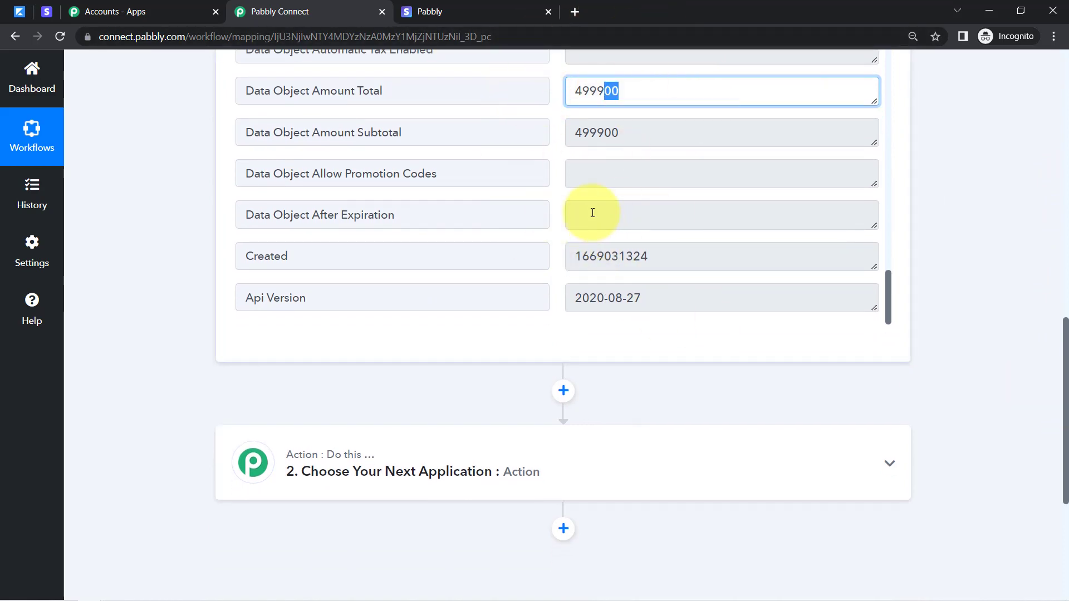
drag(1063, 334, 1043, 415)
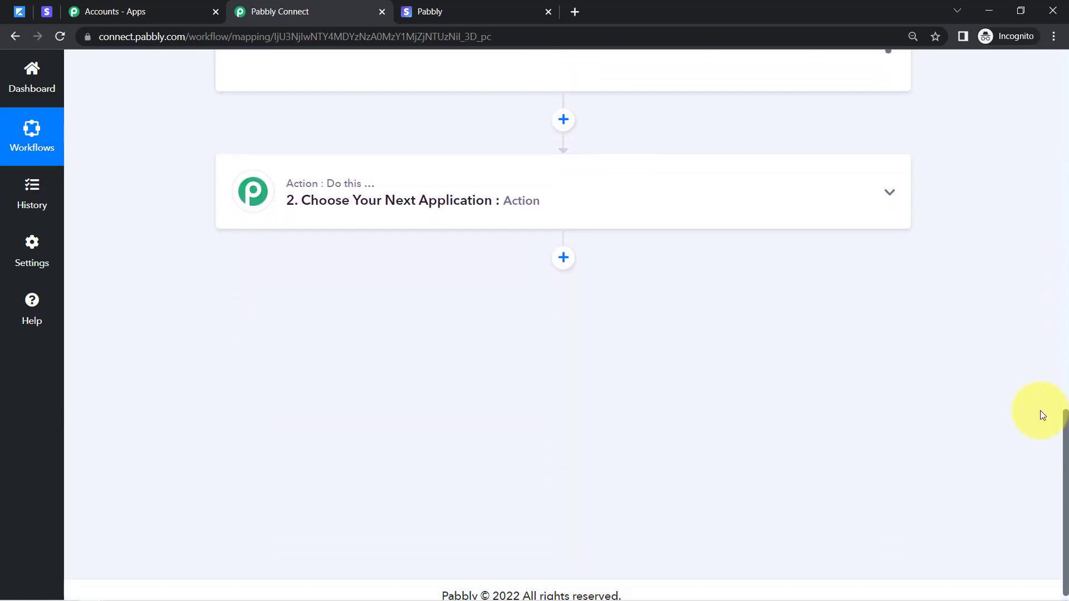
click(312, 200)
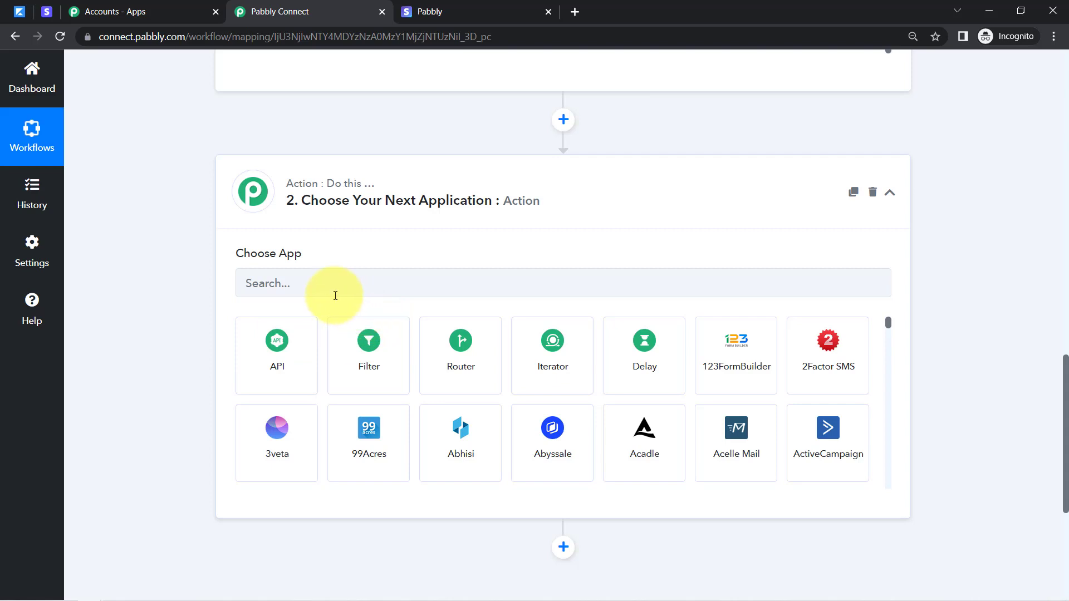
click(362, 363)
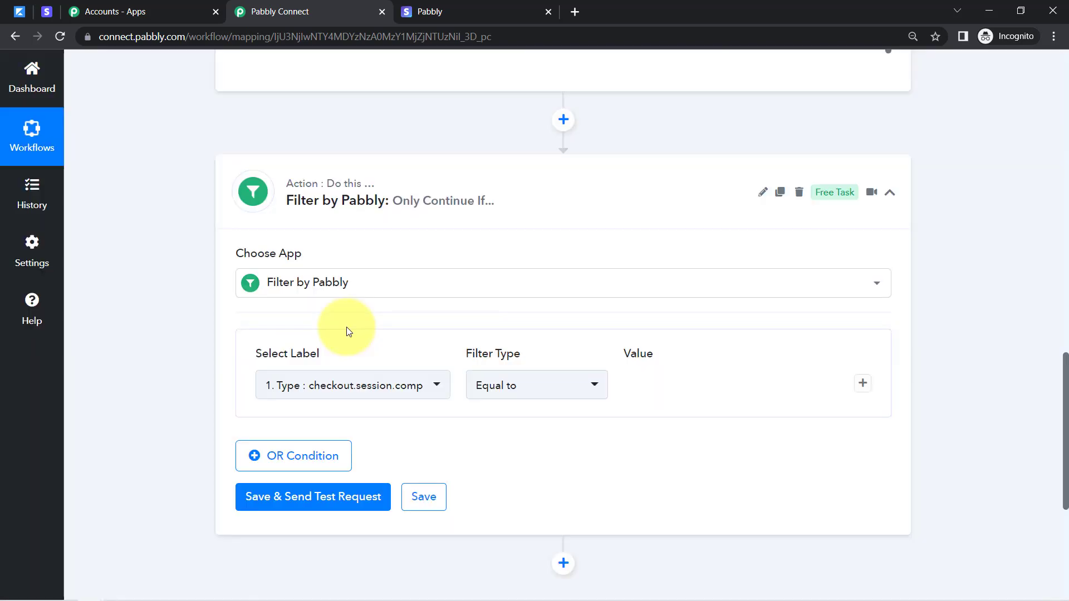
drag(1067, 377, 1056, 127)
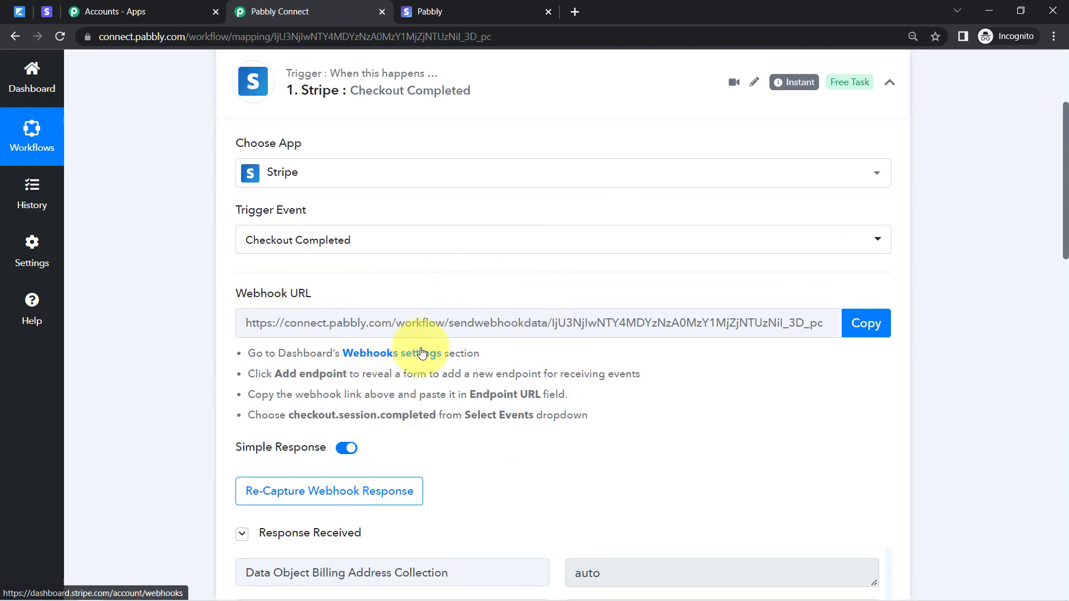
click(47, 13)
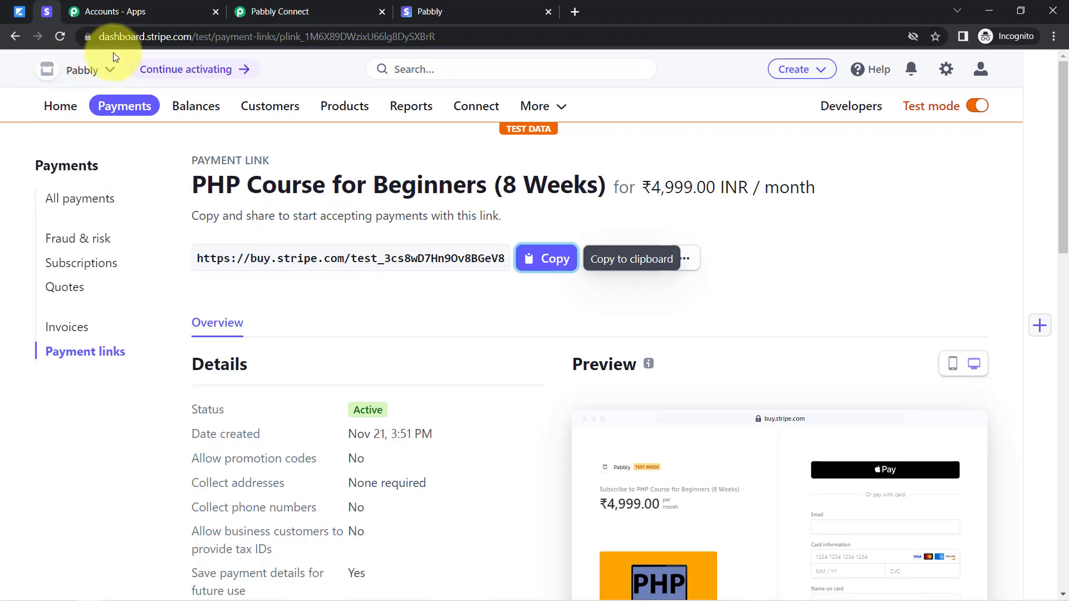
click(301, 11)
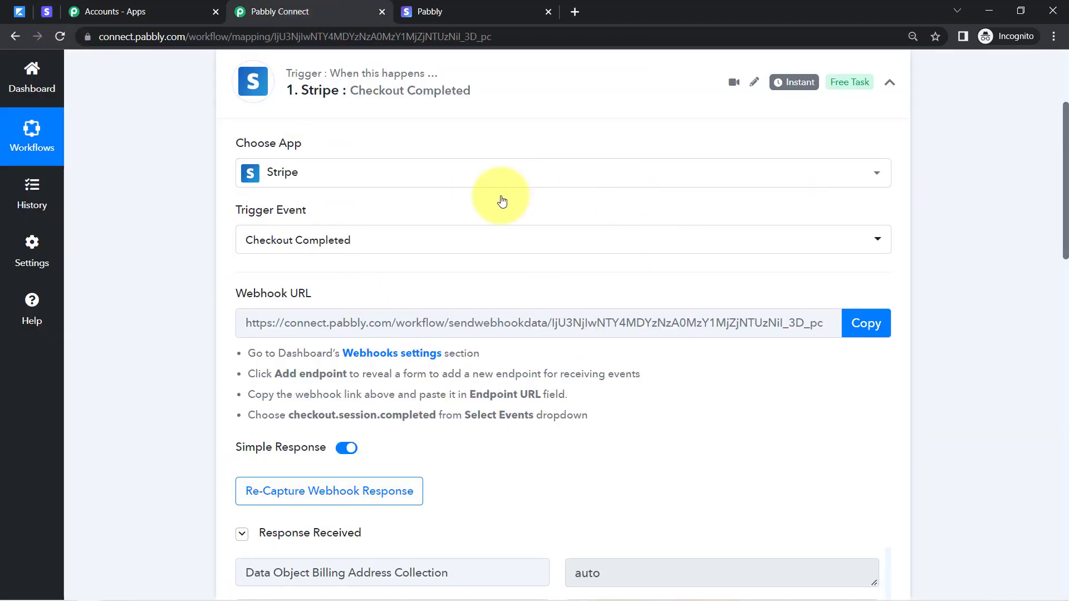
click(46, 11)
click(346, 106)
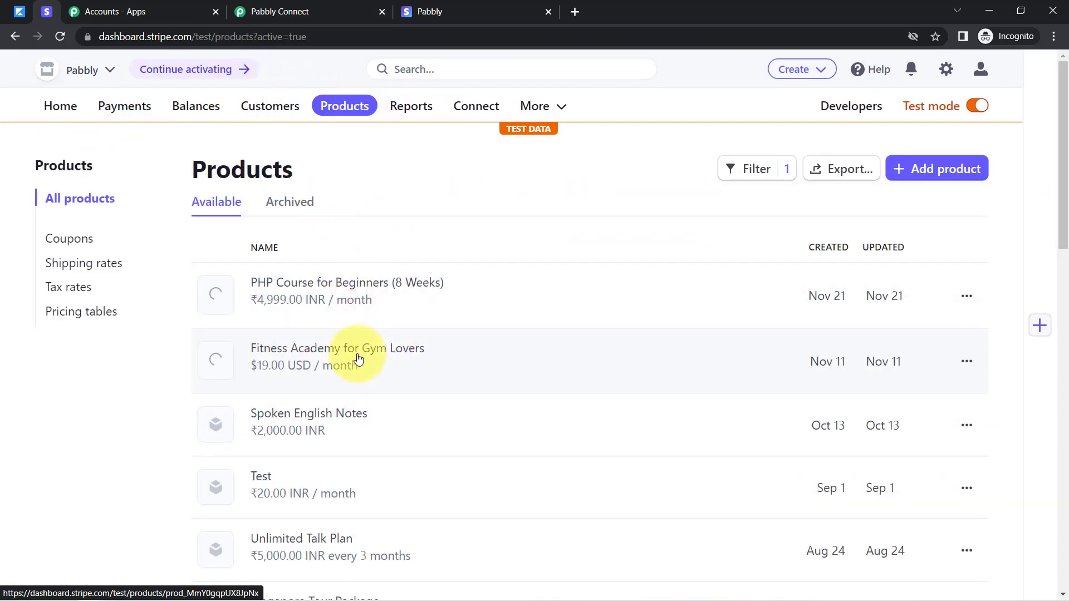
click(367, 7)
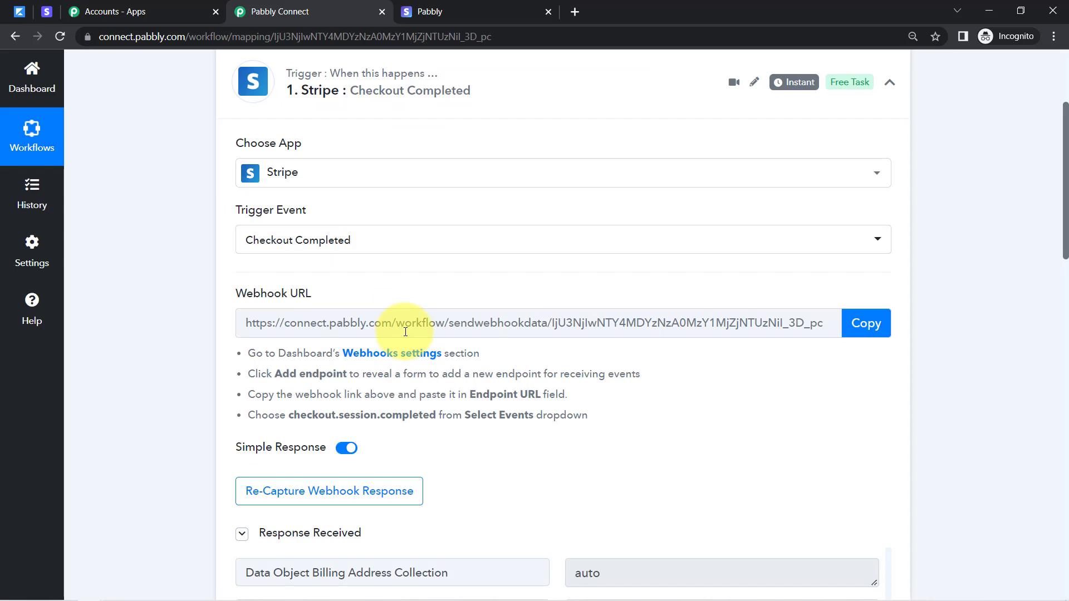
click(48, 11)
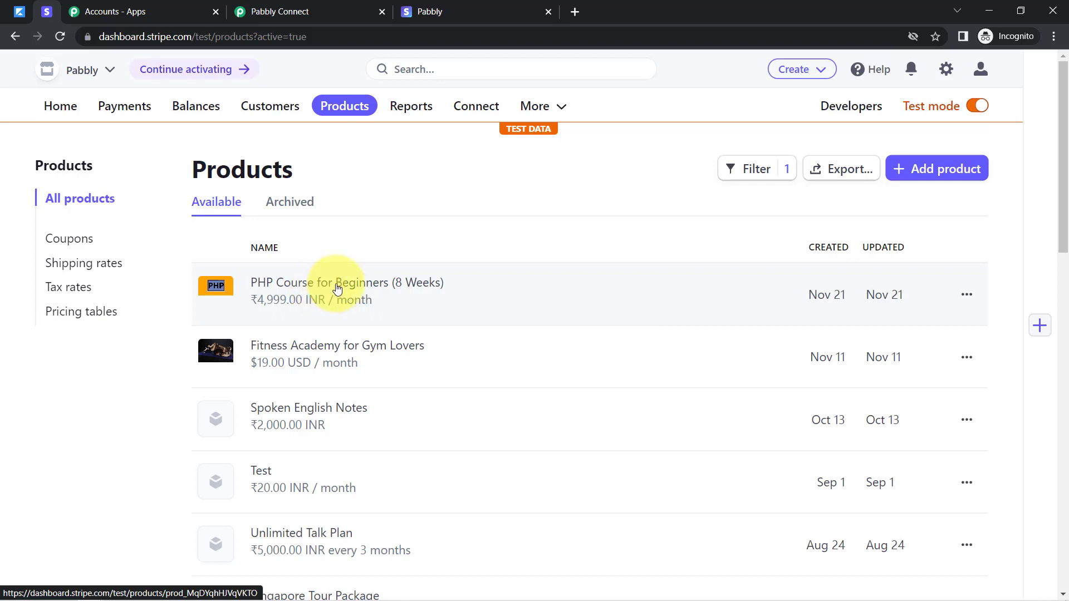
click(336, 288)
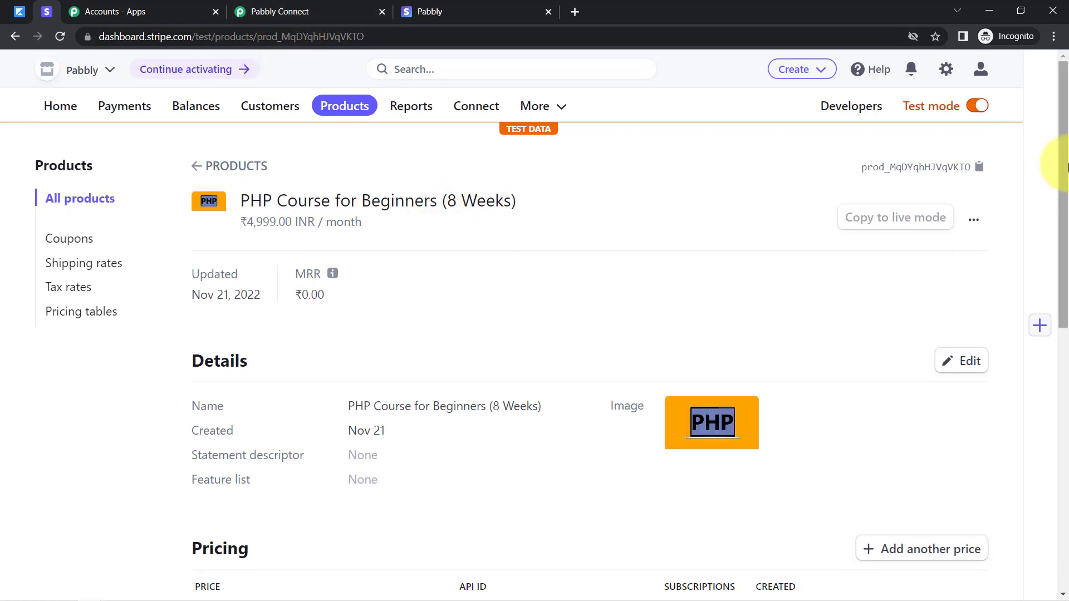
drag(1067, 165, 914, 334)
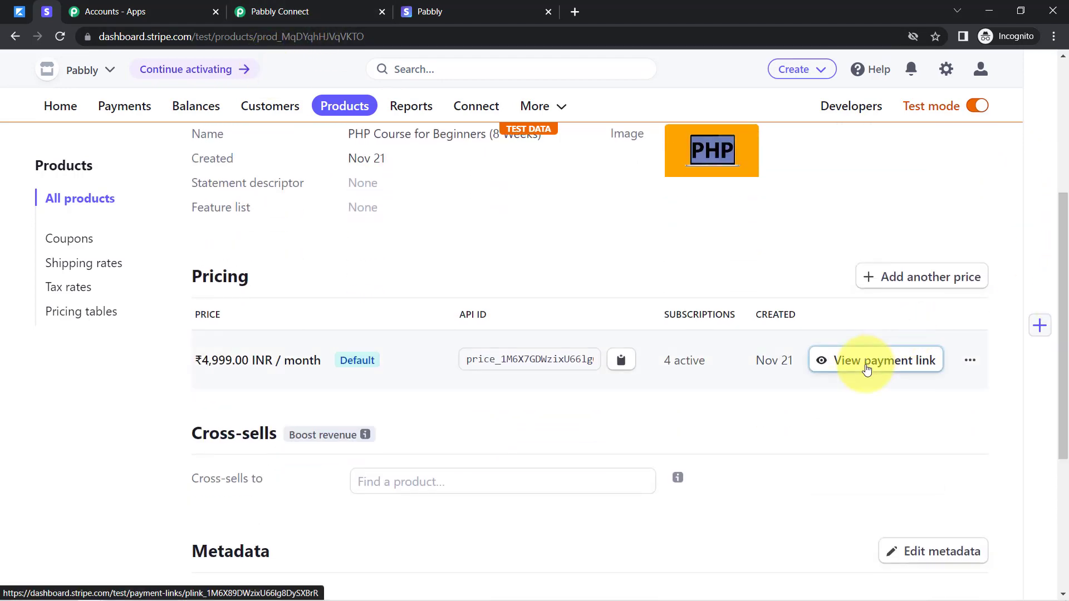
click(883, 360)
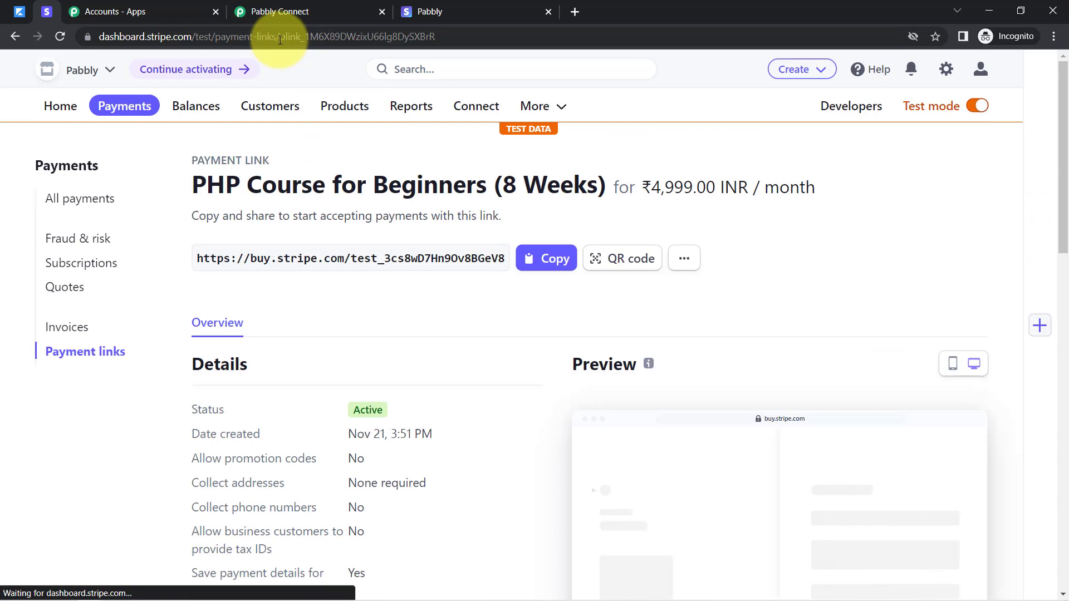
drag(280, 37, 467, 36)
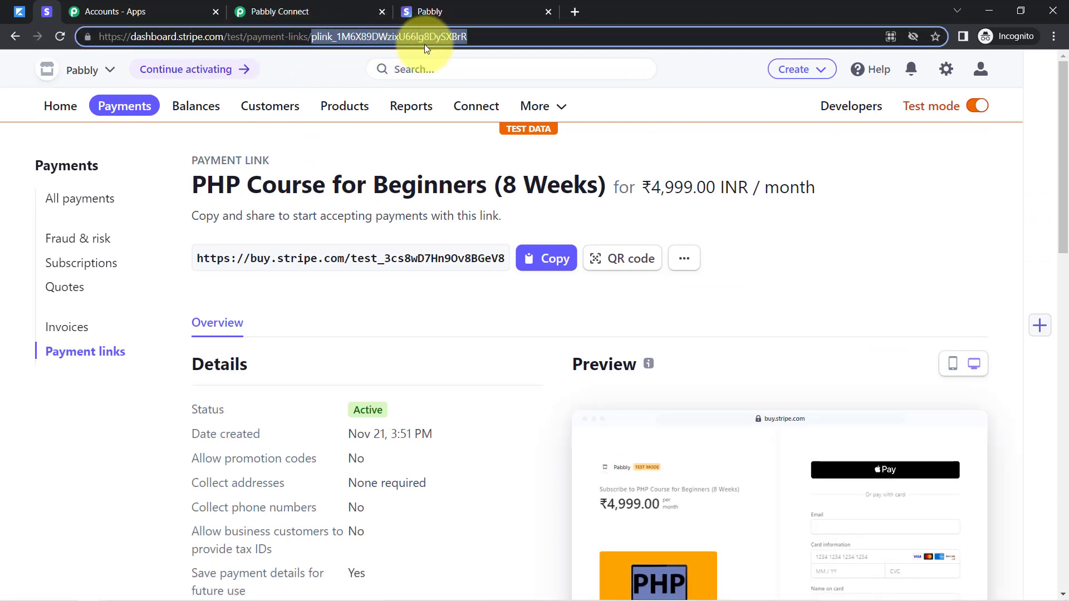
click(306, 7)
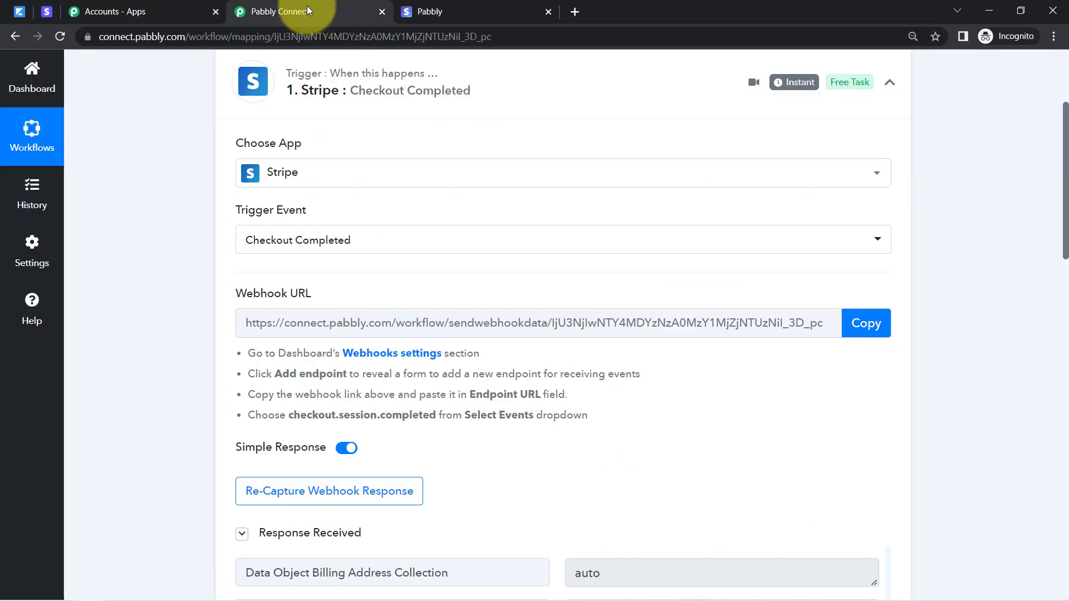
Step: Copy the captured Payment Link value and search for it on the Stripe payment link page
drag(1065, 226, 1066, 365)
drag(890, 423, 914, 222)
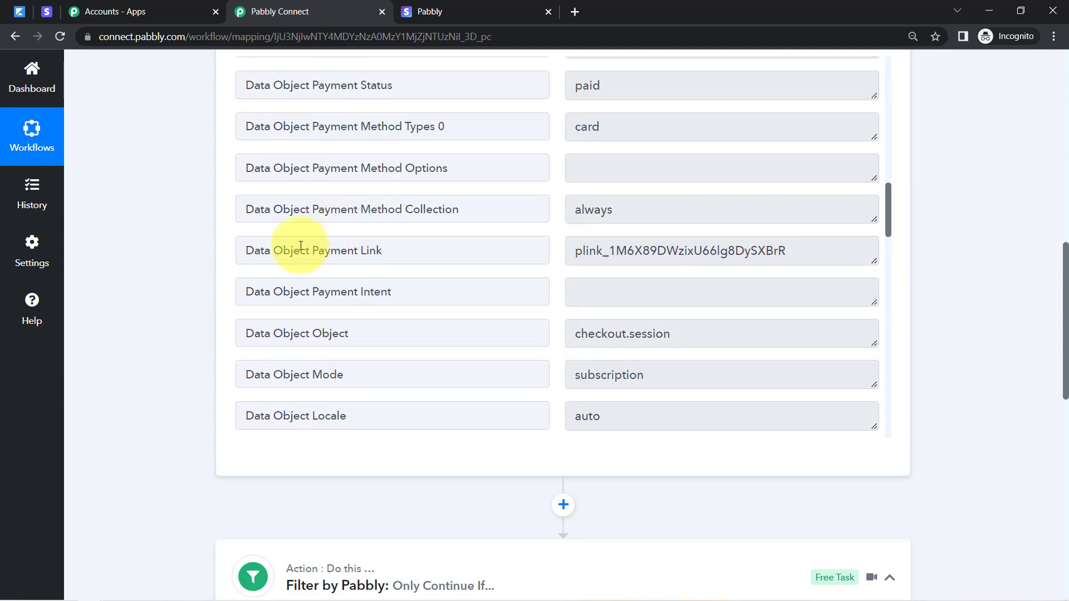
double_click(627, 257)
key(ctrl+c)
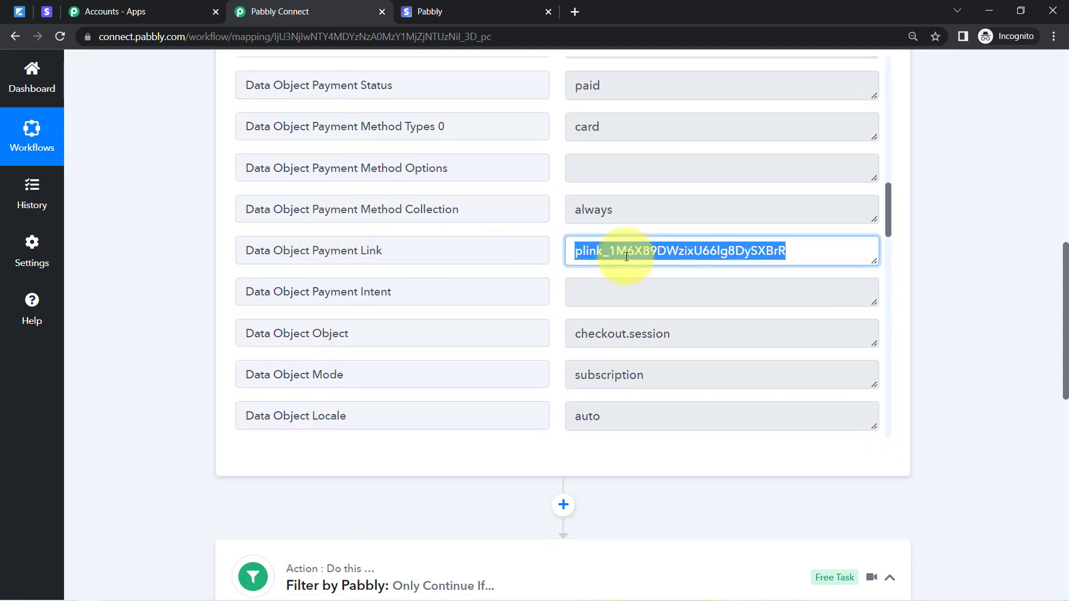
click(429, 11)
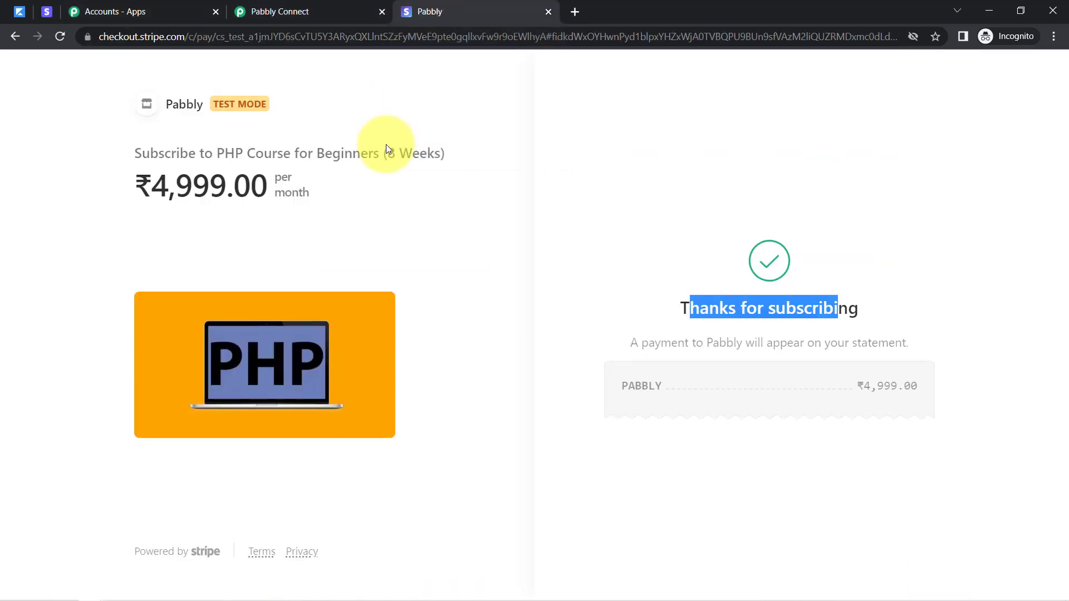
click(47, 11)
key(ctrl+f)
key(ctrl+v)
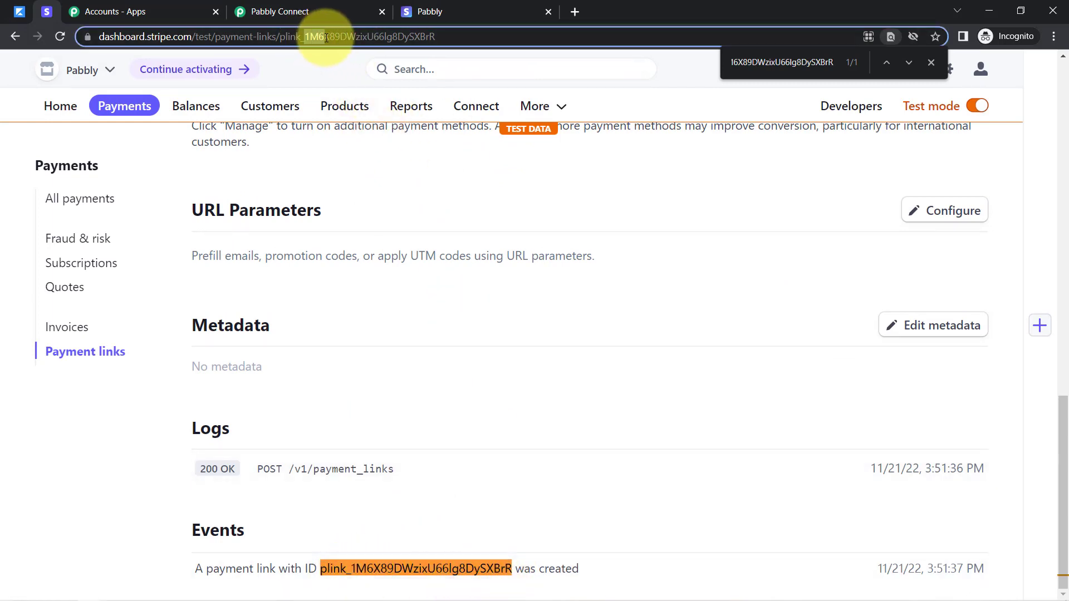
Step: Compare it with the plink ID in the Stripe page address, then return to the filter step
drag(305, 36, 326, 36)
drag(419, 34, 465, 35)
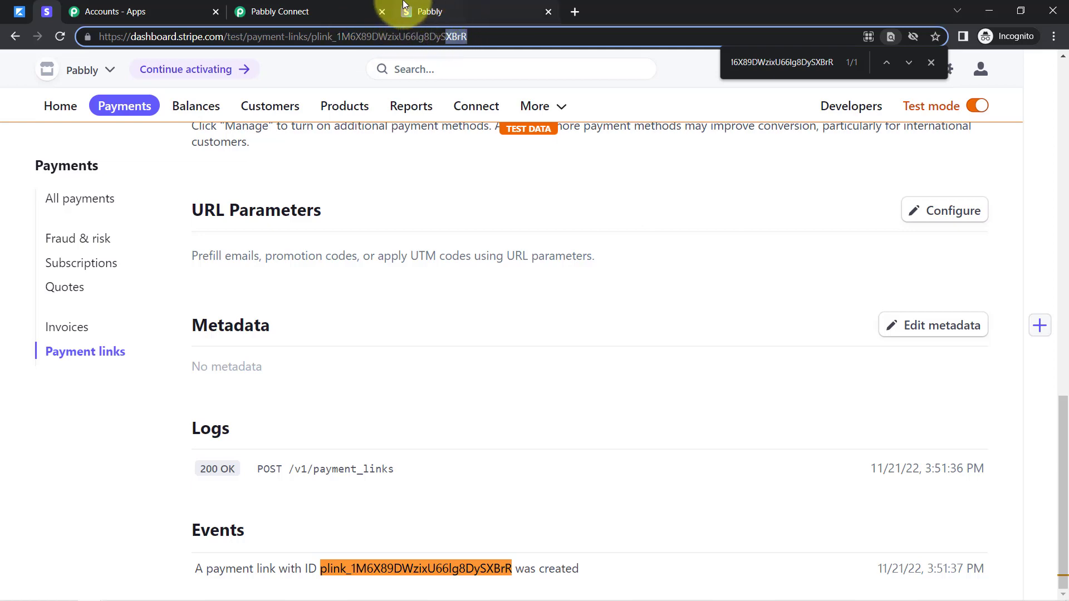
click(320, 14)
drag(1064, 256, 1065, 384)
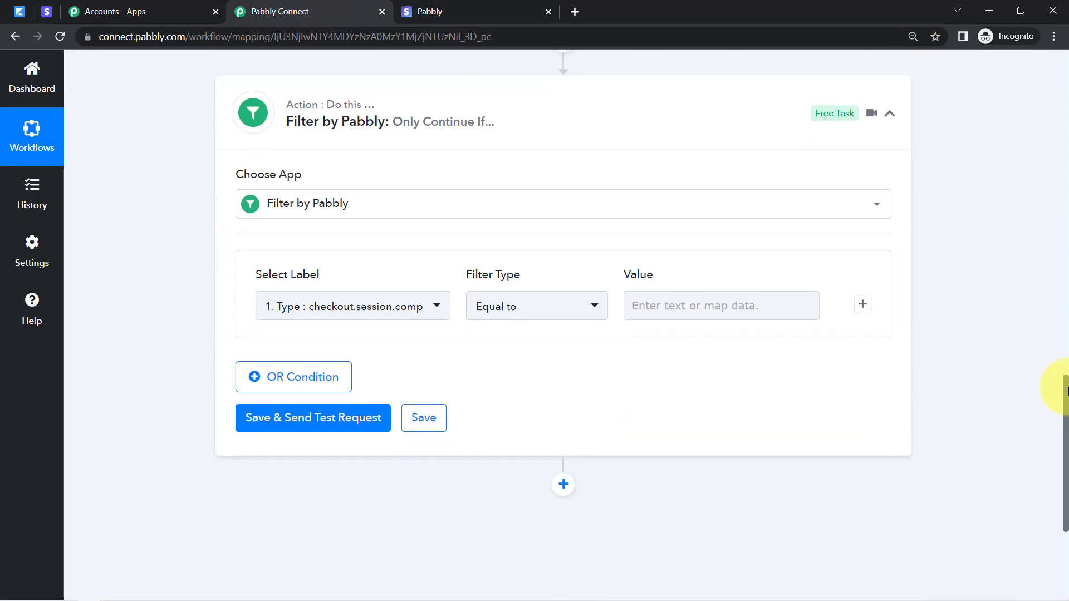
Step: Set the filter condition to Data Object Payment Link Equal to the pasted plink ID
click(396, 306)
click(358, 378)
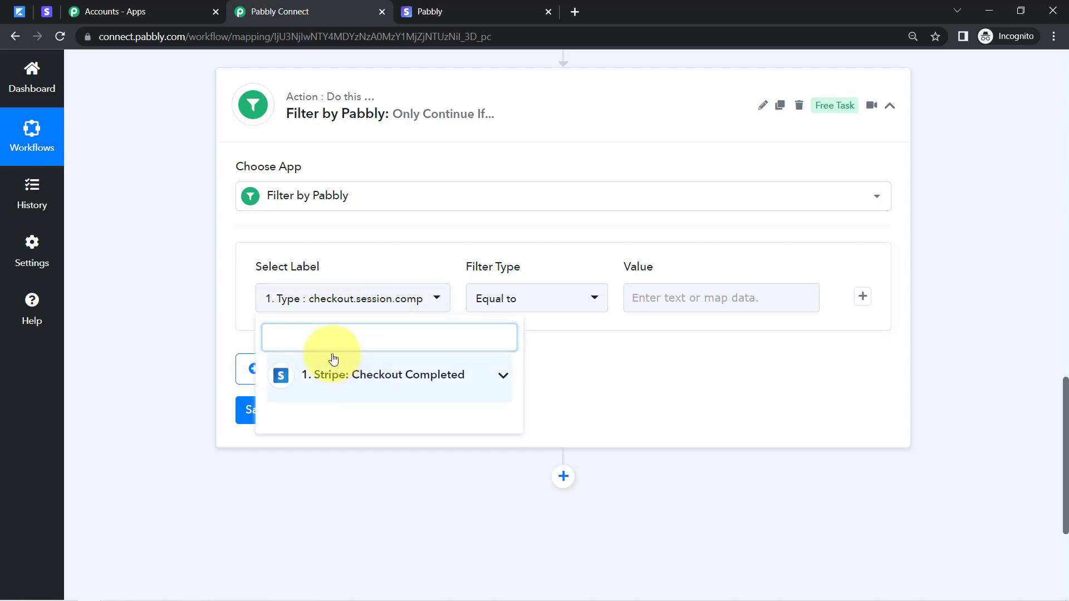
text(plo)
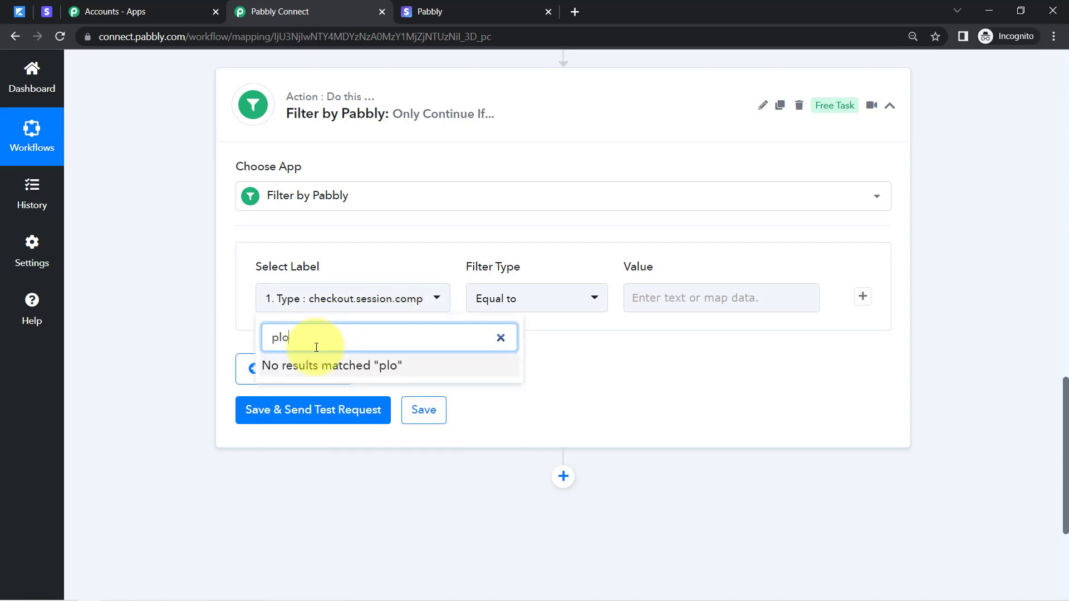
key(BackSpace)
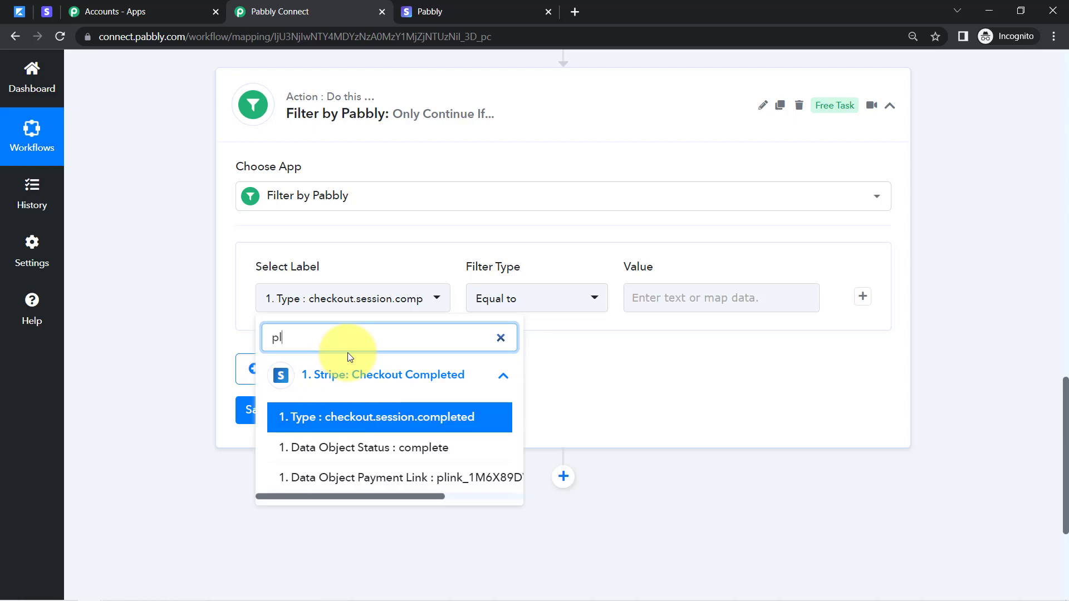
text(in)
click(453, 419)
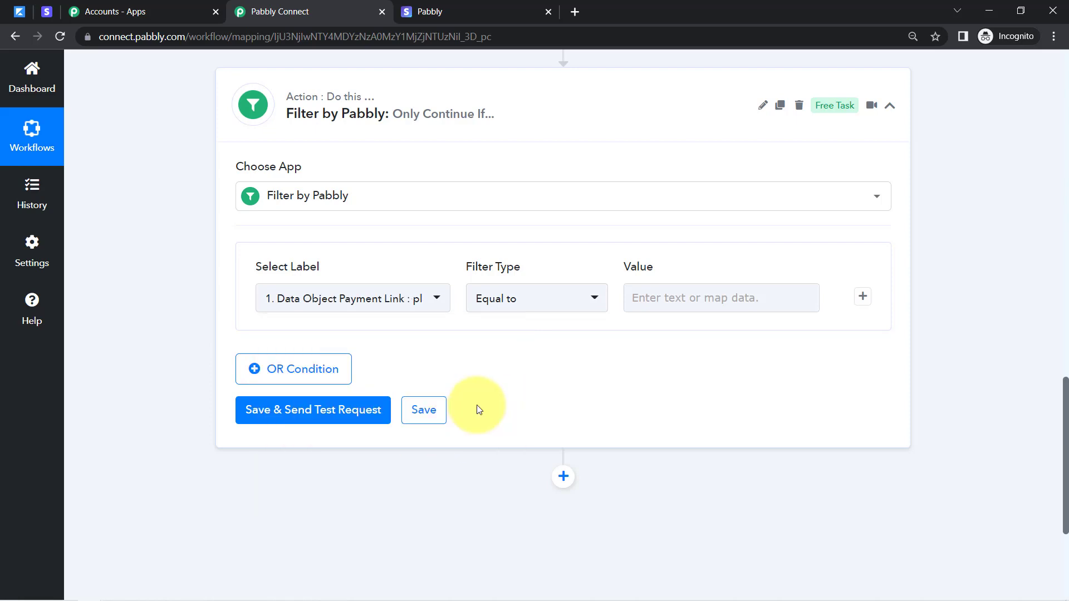
click(670, 300)
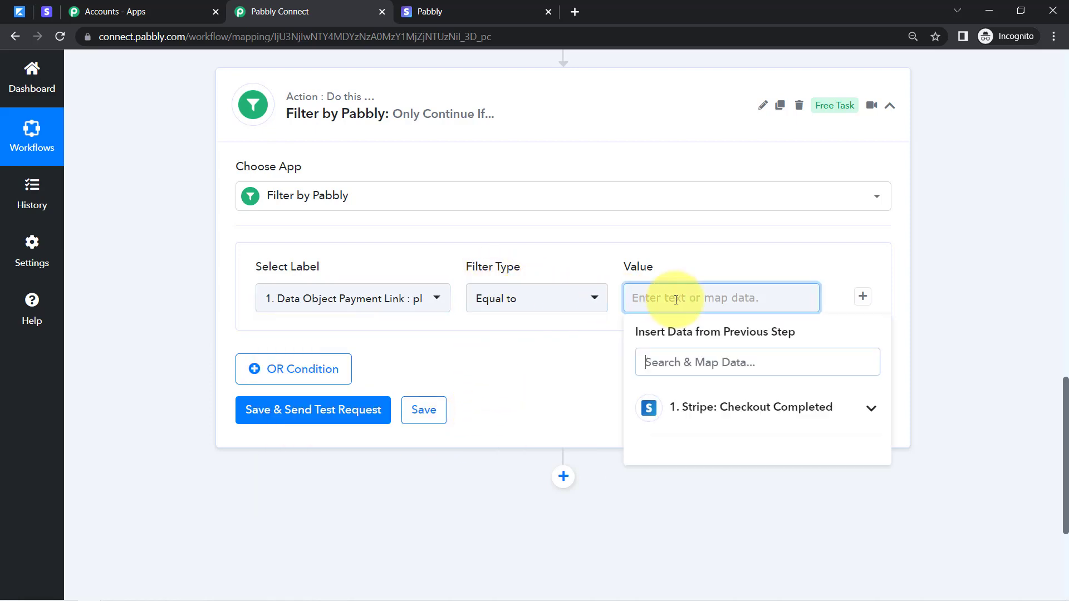
key(ctrl+v)
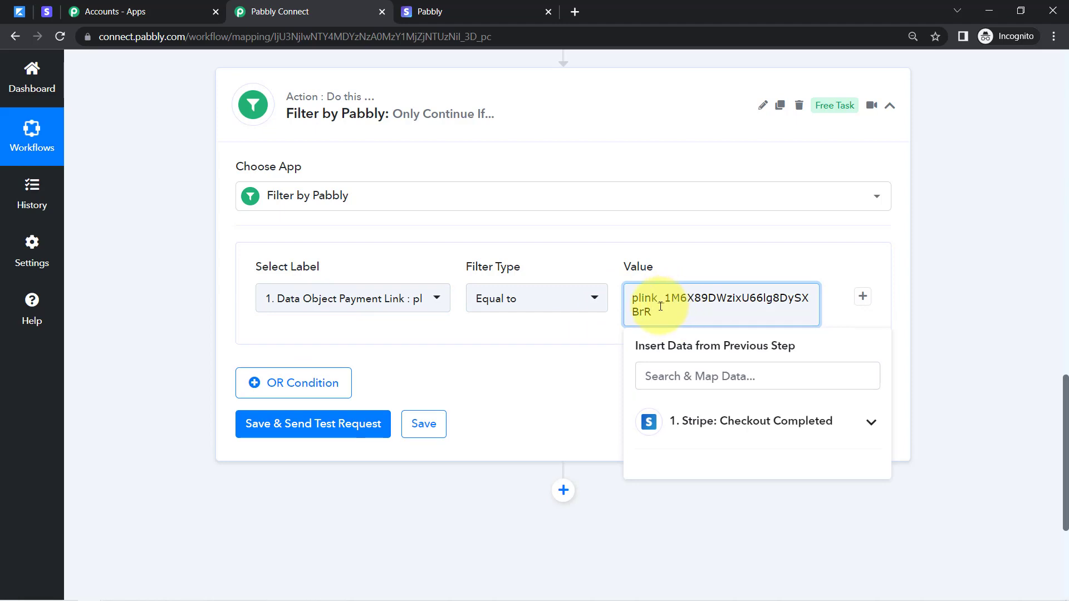
Step: Save and test the filter, confirming a success response with 'Condition is true'
click(273, 430)
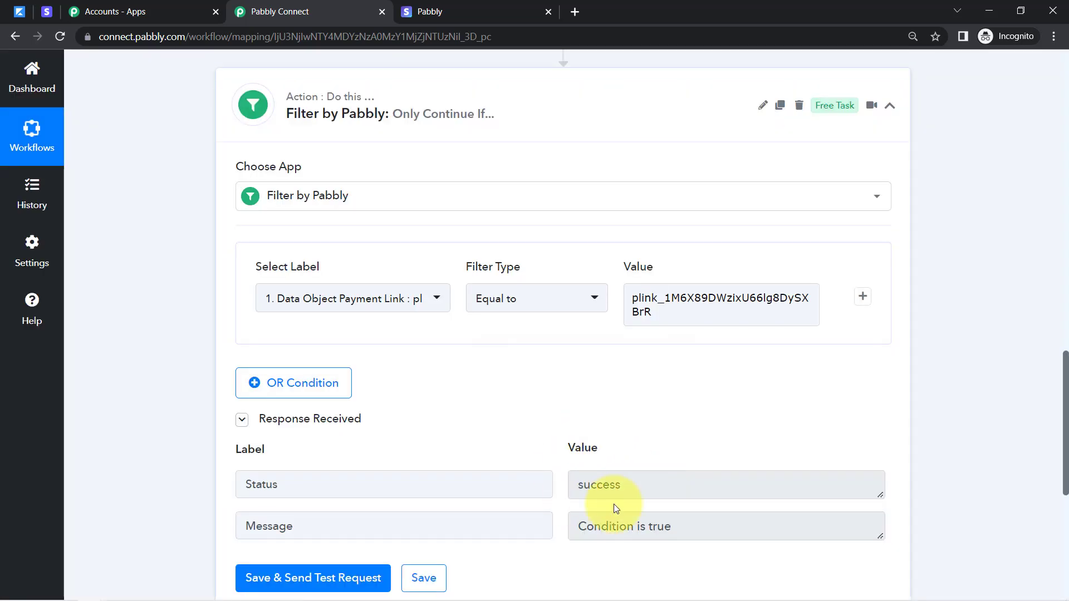
drag(620, 485, 583, 486)
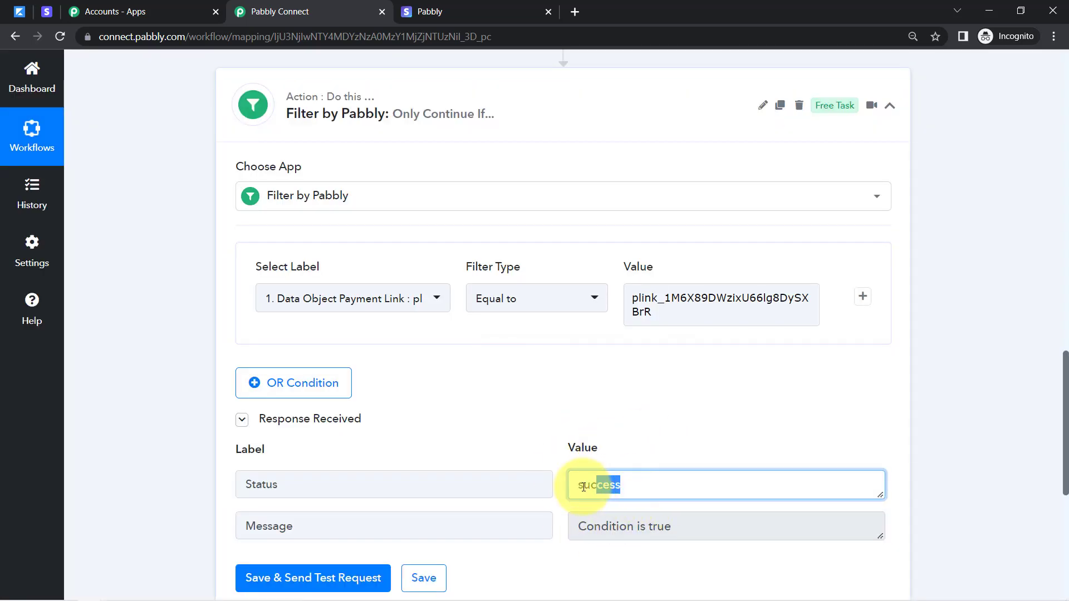
drag(656, 524, 623, 522)
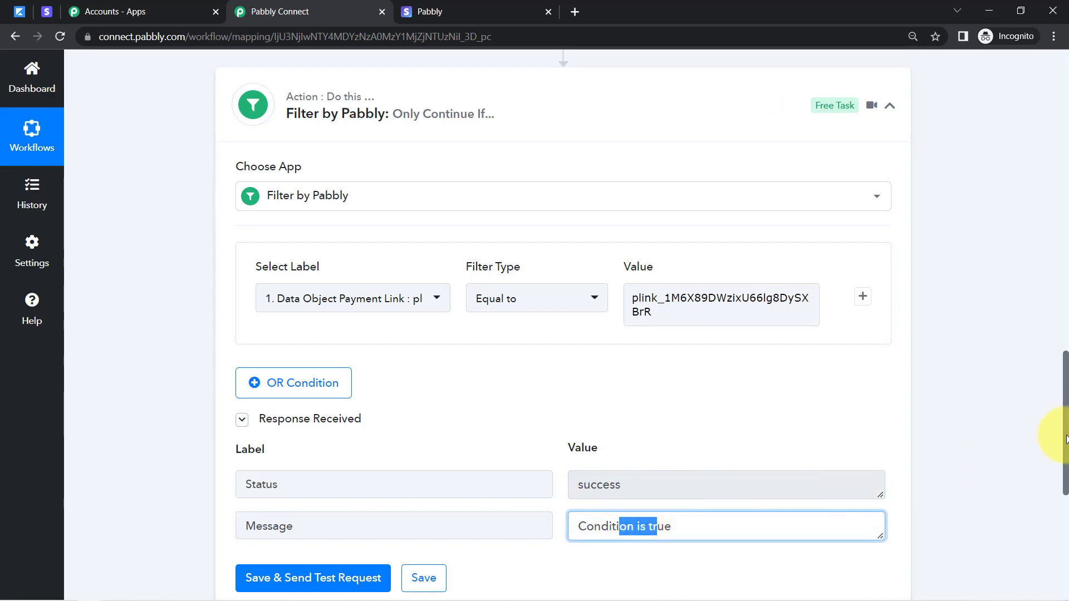
drag(1066, 440, 1064, 341)
drag(582, 228, 744, 227)
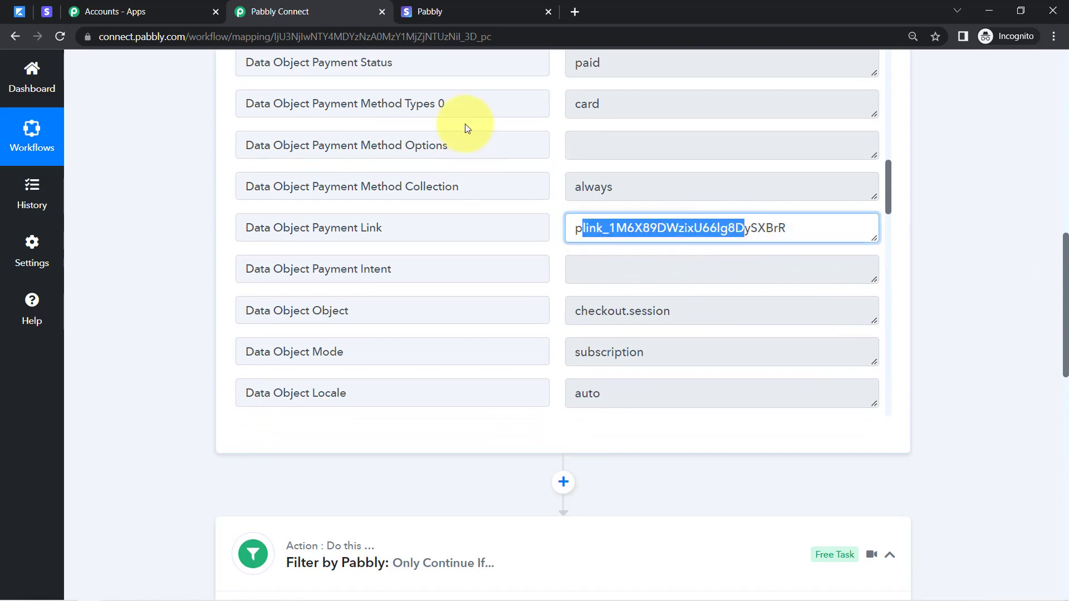
Step: Verify the PHP Course for Beginners (8 Weeks) payment link URL carries the same plink ID
click(437, 11)
click(51, 13)
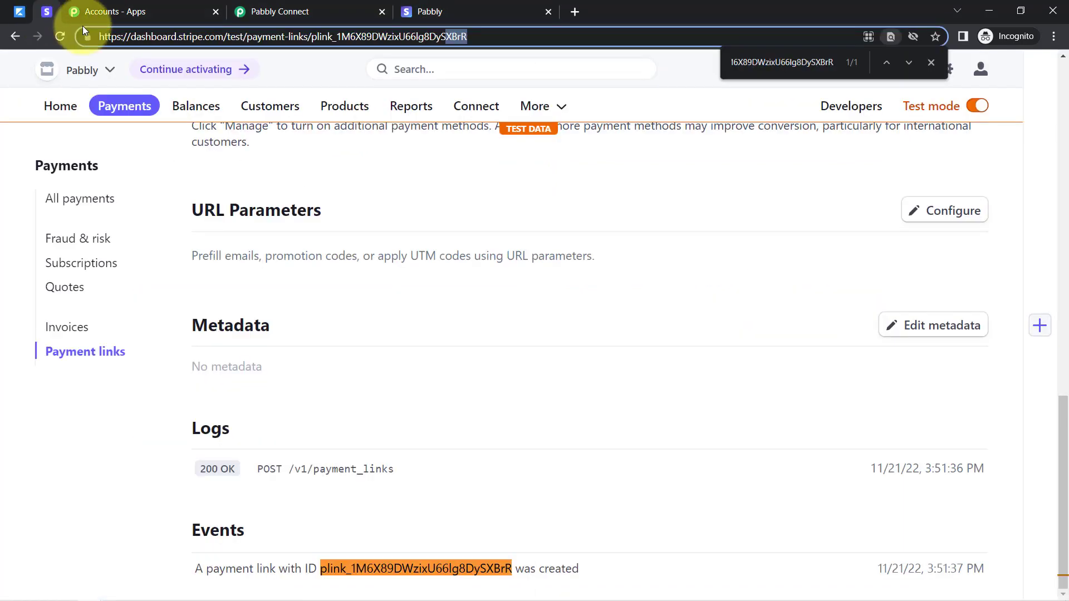
click(340, 116)
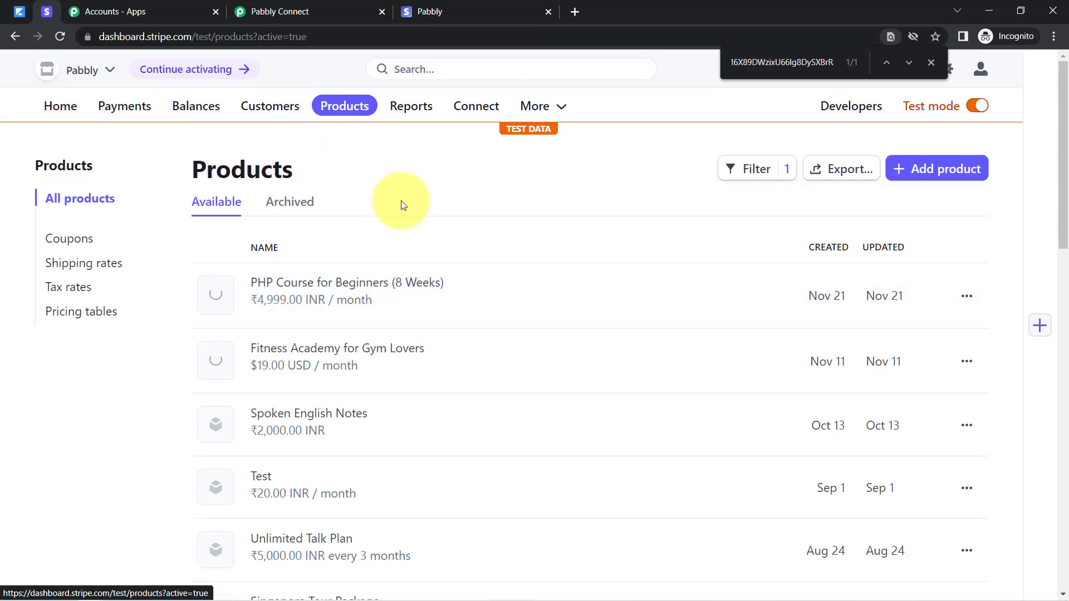
click(309, 285)
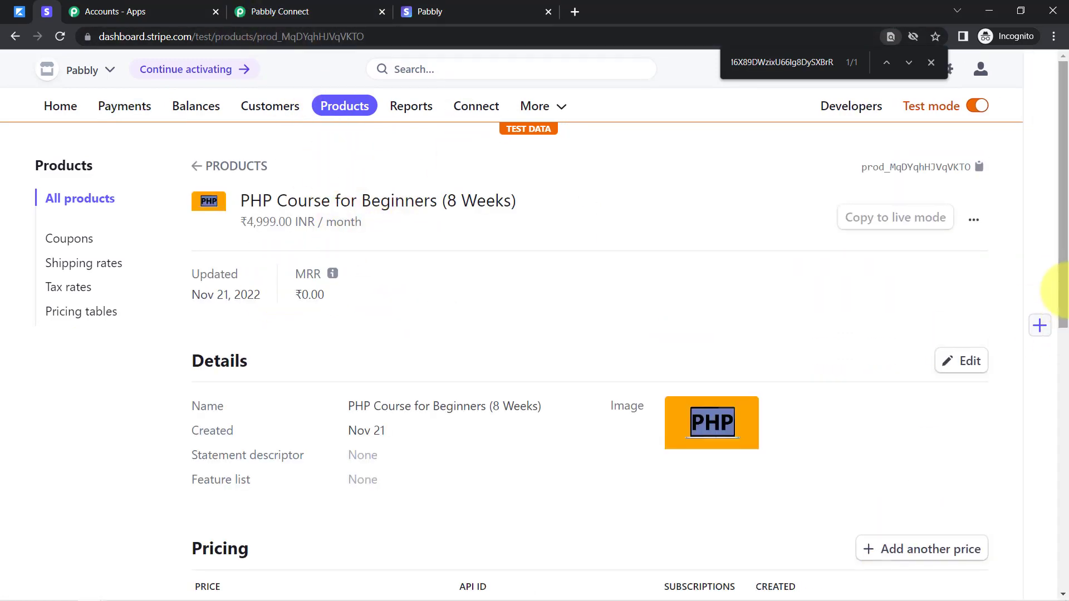
scroll(954, 406, down, 4)
click(913, 415)
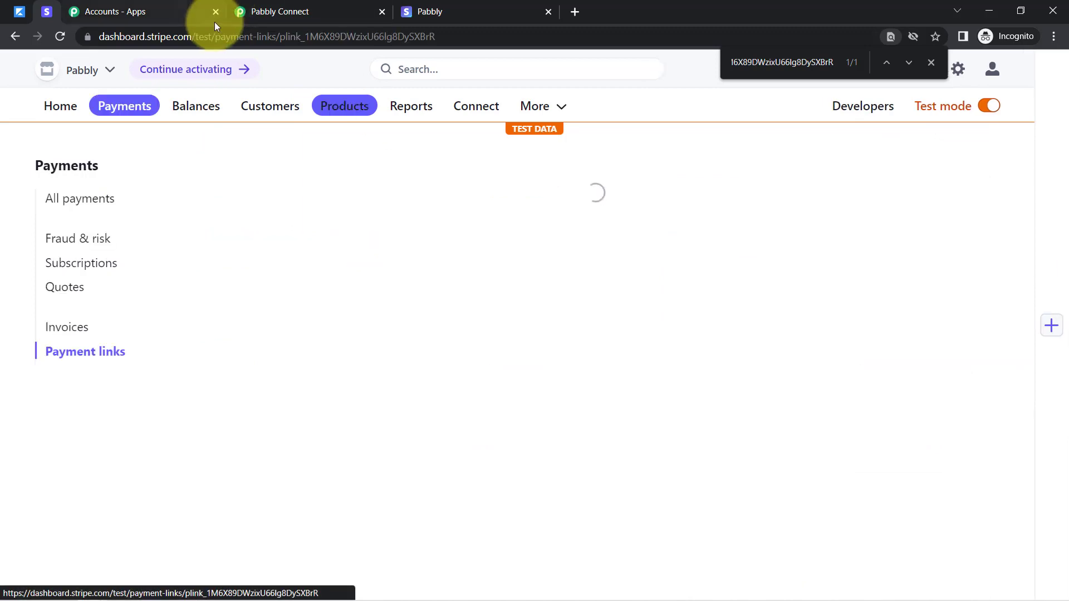
drag(295, 38, 484, 36)
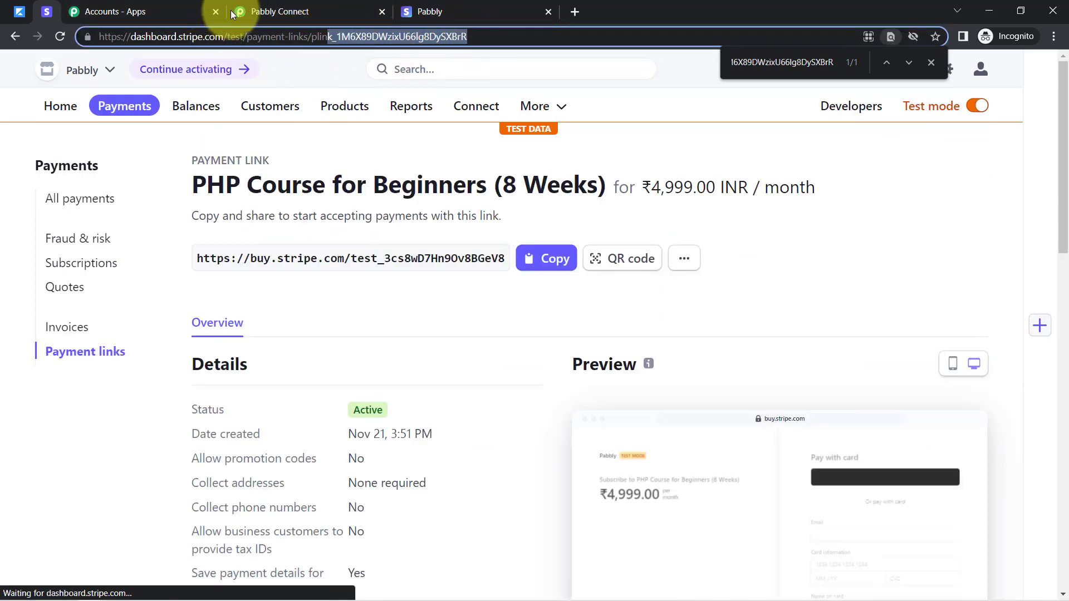
click(276, 12)
drag(1066, 262, 1065, 484)
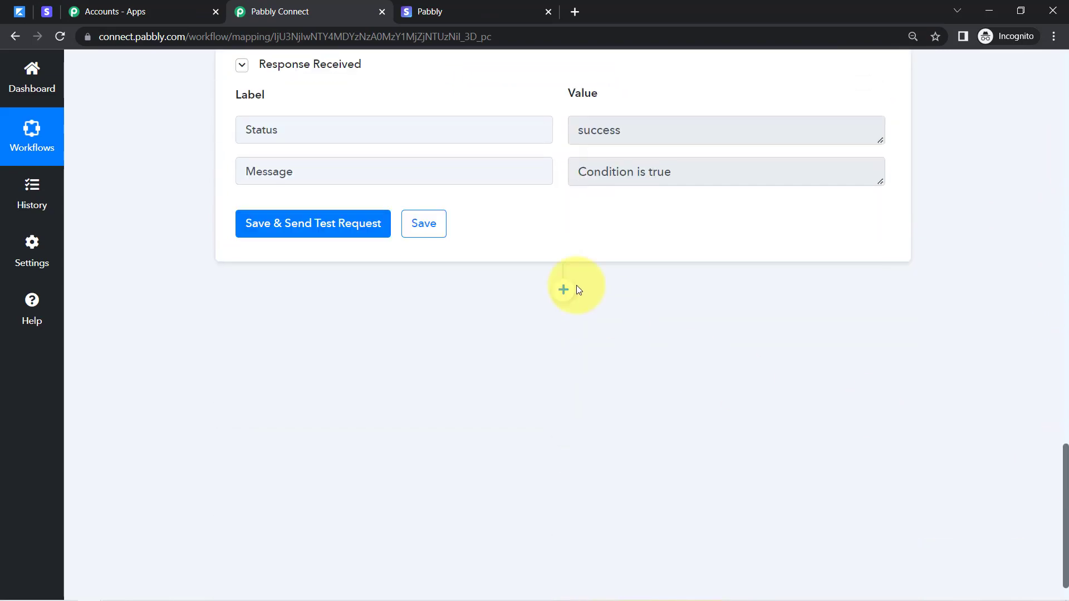
Step: Add a Kajabi step after the filter with the Grant Access to an Offer action event
click(561, 296)
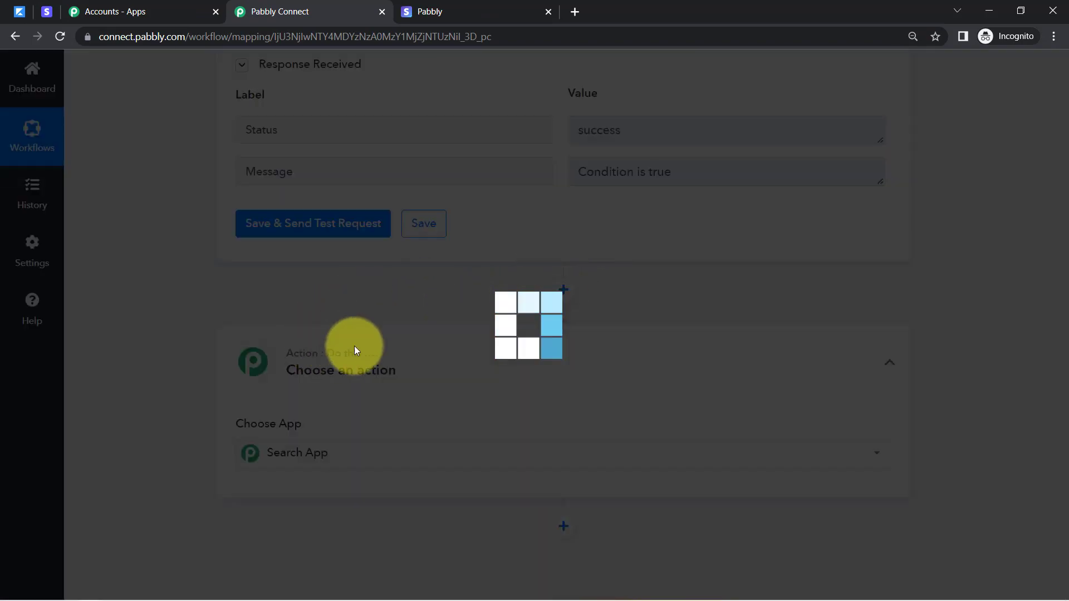
click(287, 461)
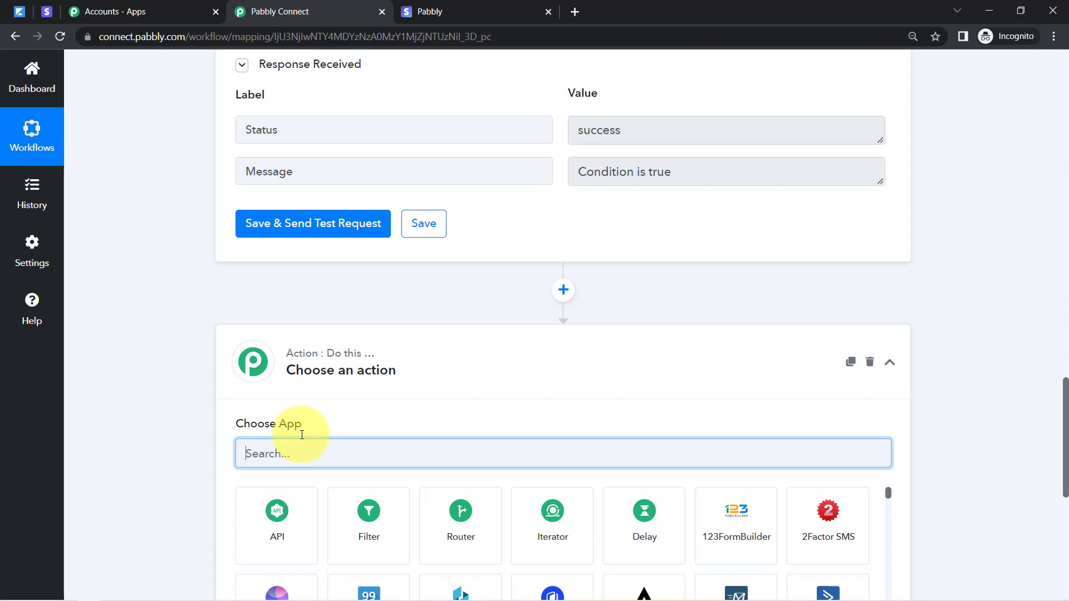
text(kajab)
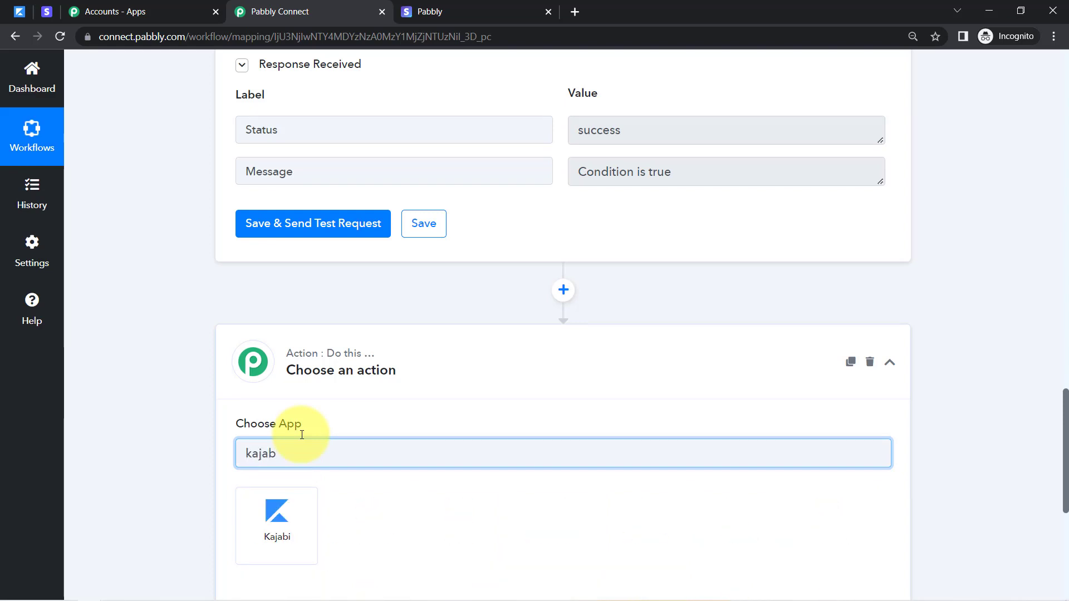
click(273, 536)
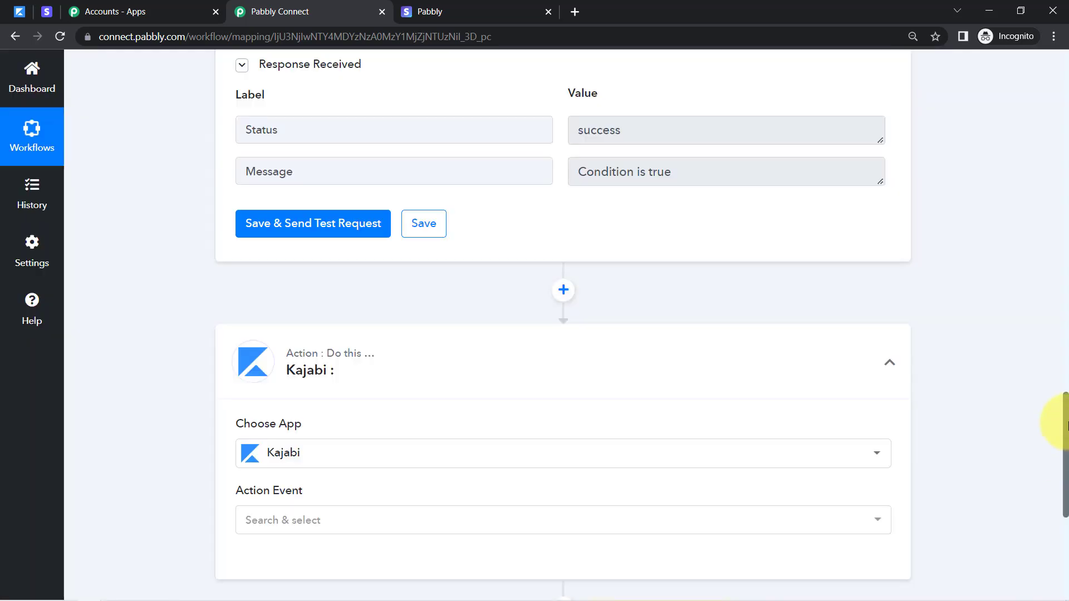
scroll(1064, 423, down, 5)
click(354, 264)
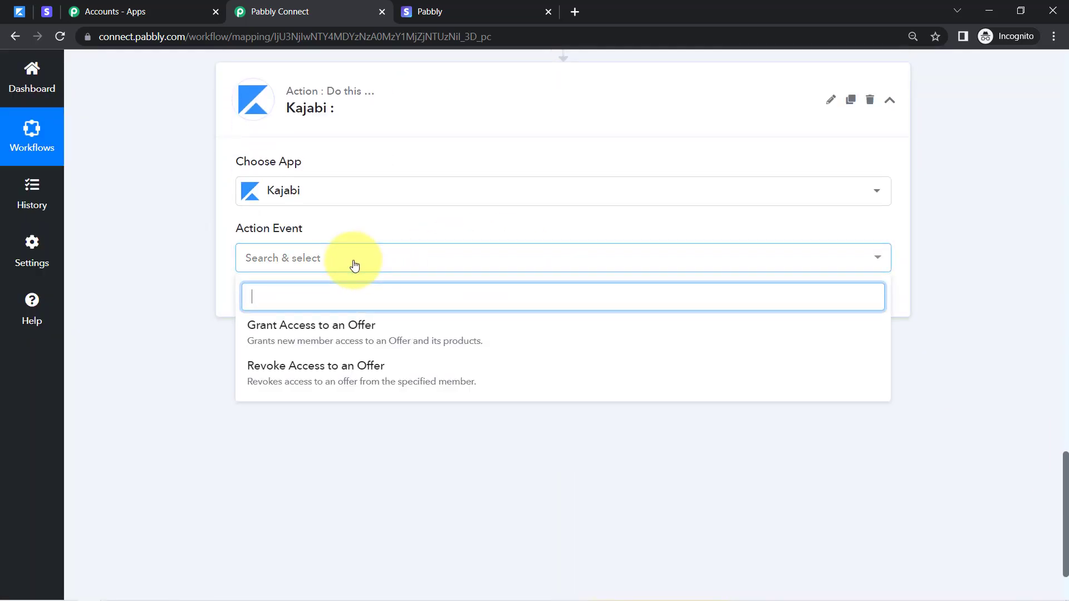
click(322, 331)
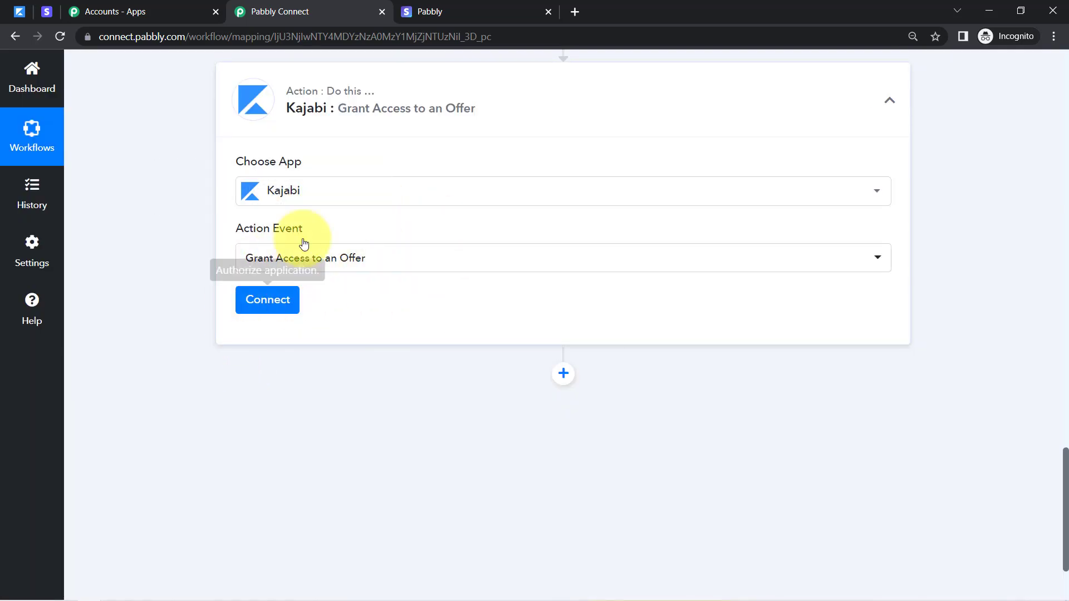
Step: Connect the Kajabi account and review the Webhook Url To Grant offer field instructions
click(277, 306)
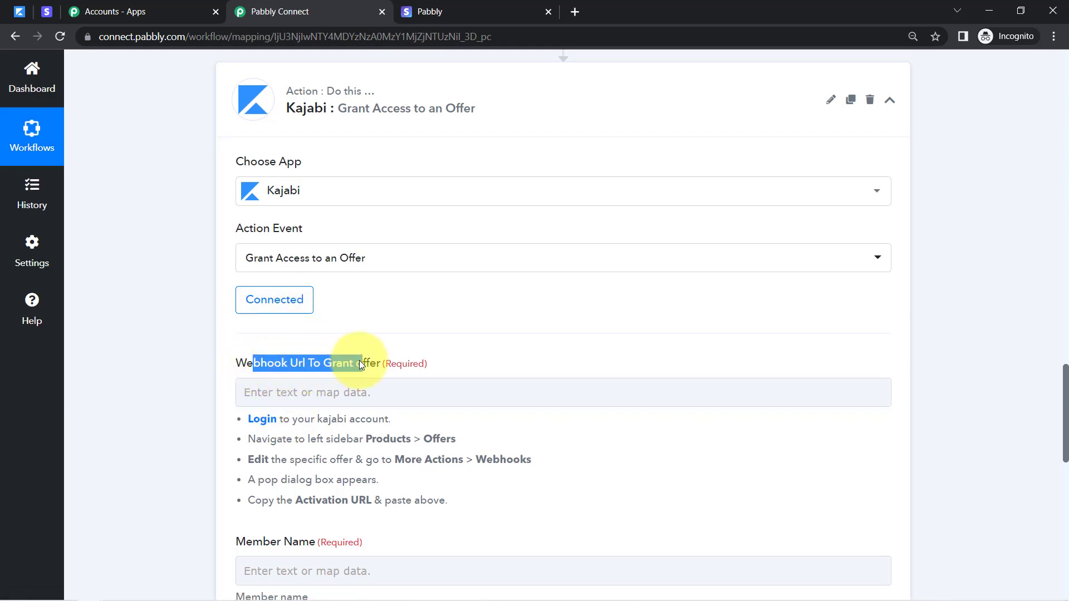
drag(395, 359, 429, 363)
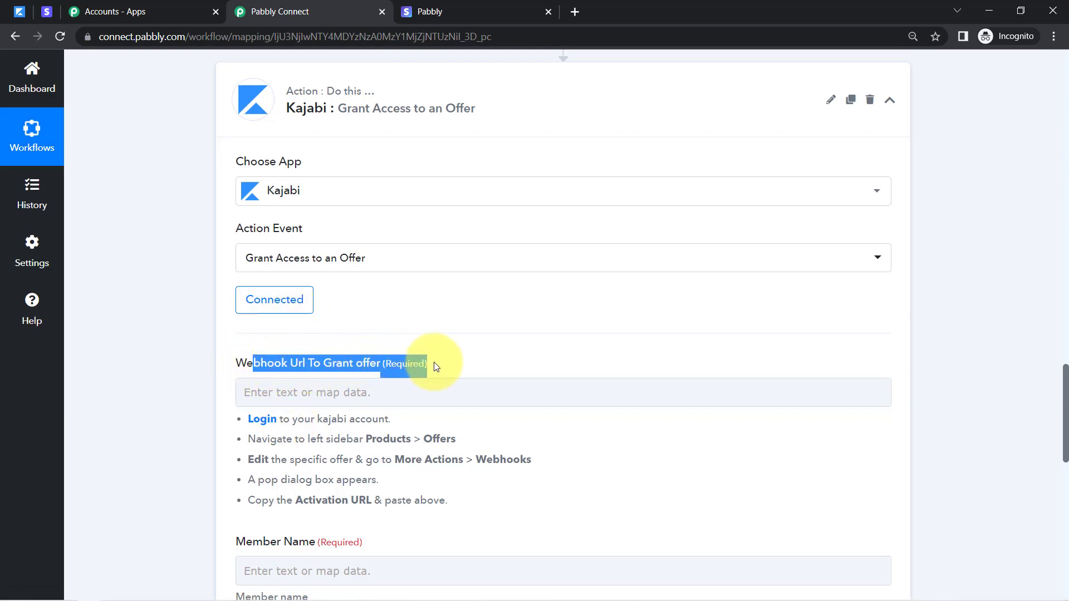
drag(353, 469, 381, 480)
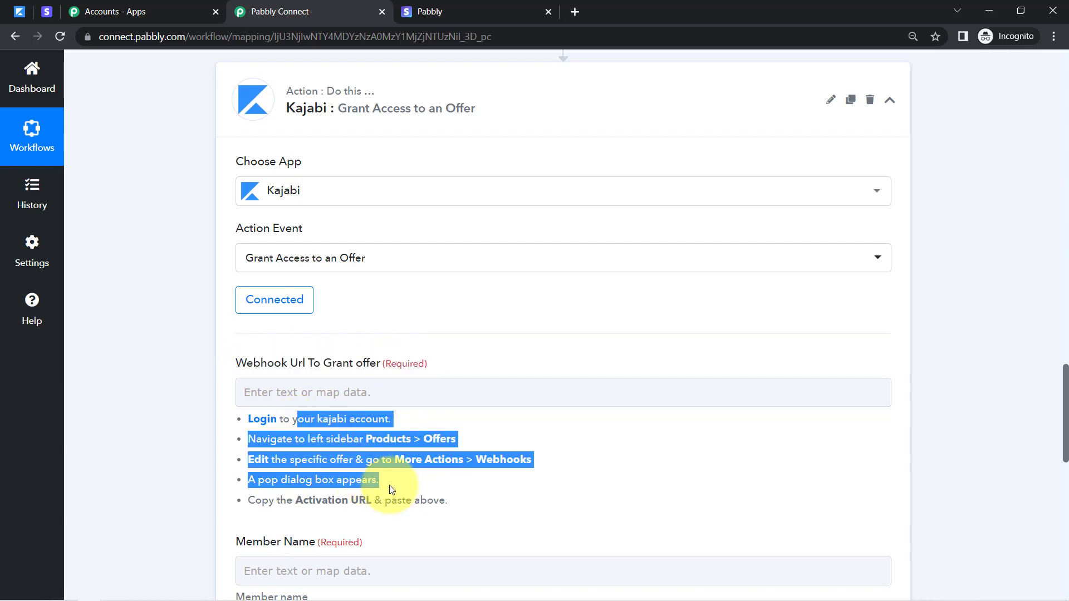
click(17, 12)
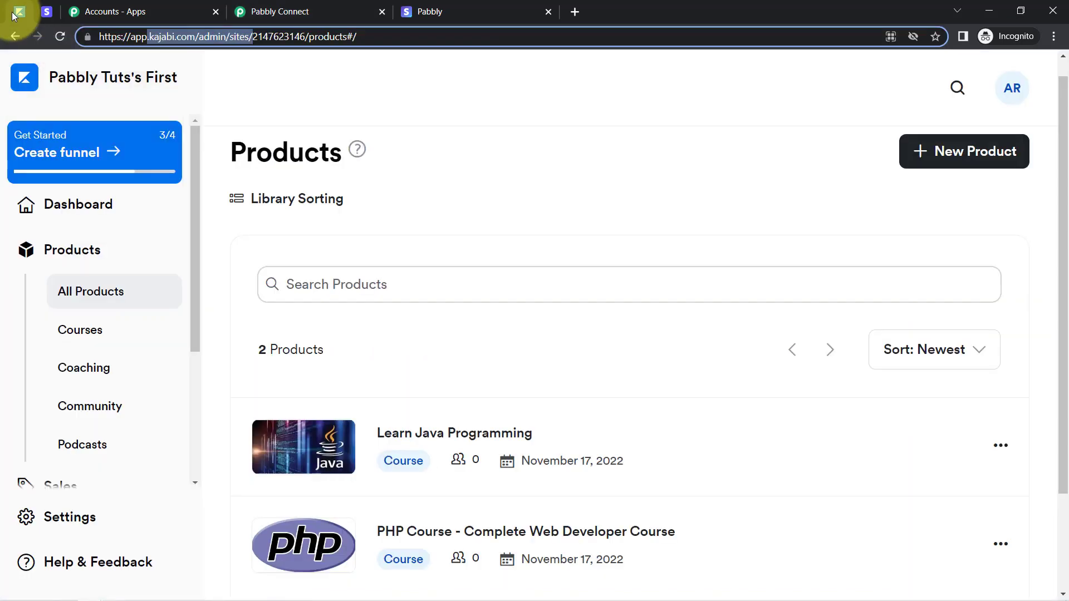
Step: Copy the Activation URL from the PHP - 8 Week Online Course offer's Kajabi webhooks
click(404, 539)
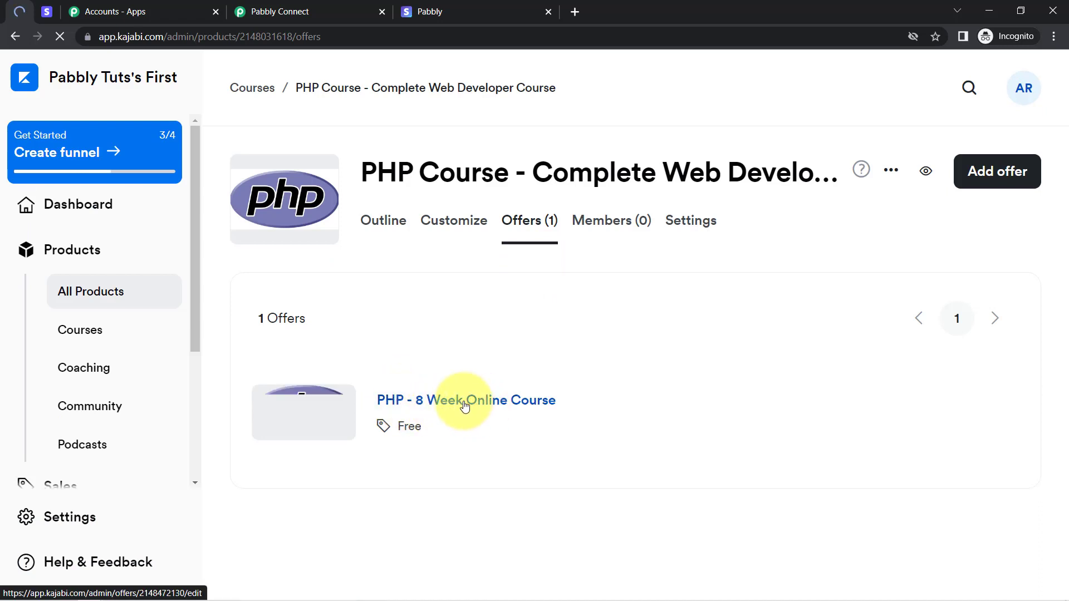
click(464, 406)
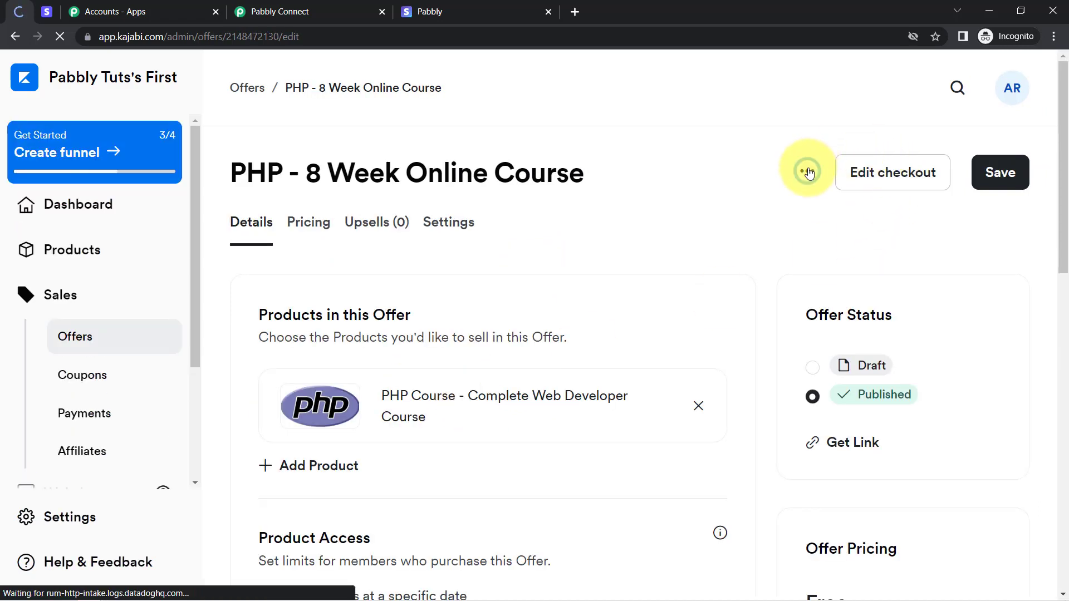
click(807, 172)
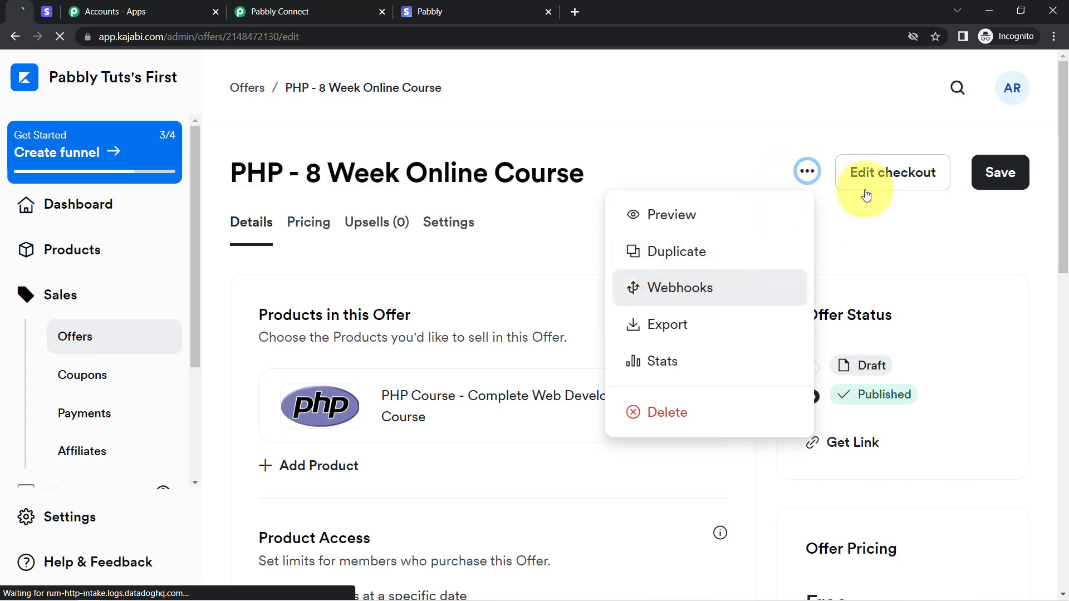
click(675, 297)
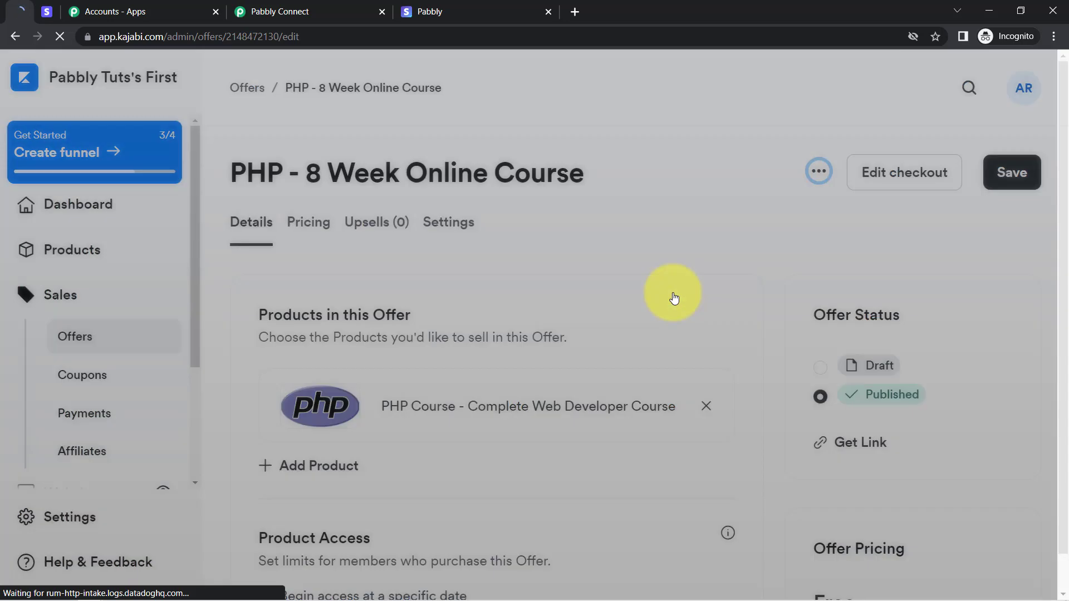
click(380, 264)
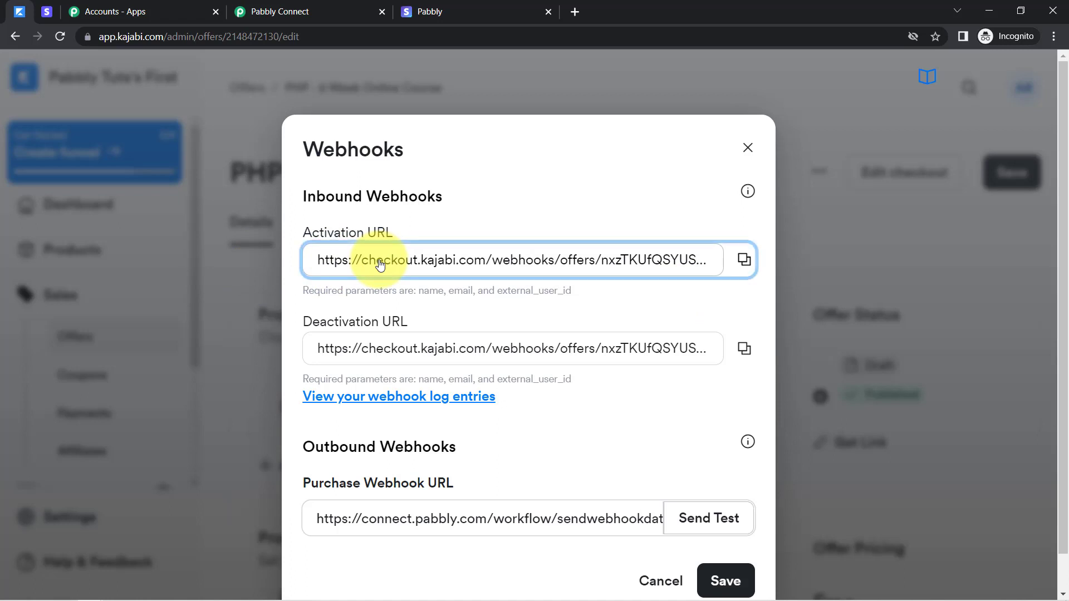
click(744, 259)
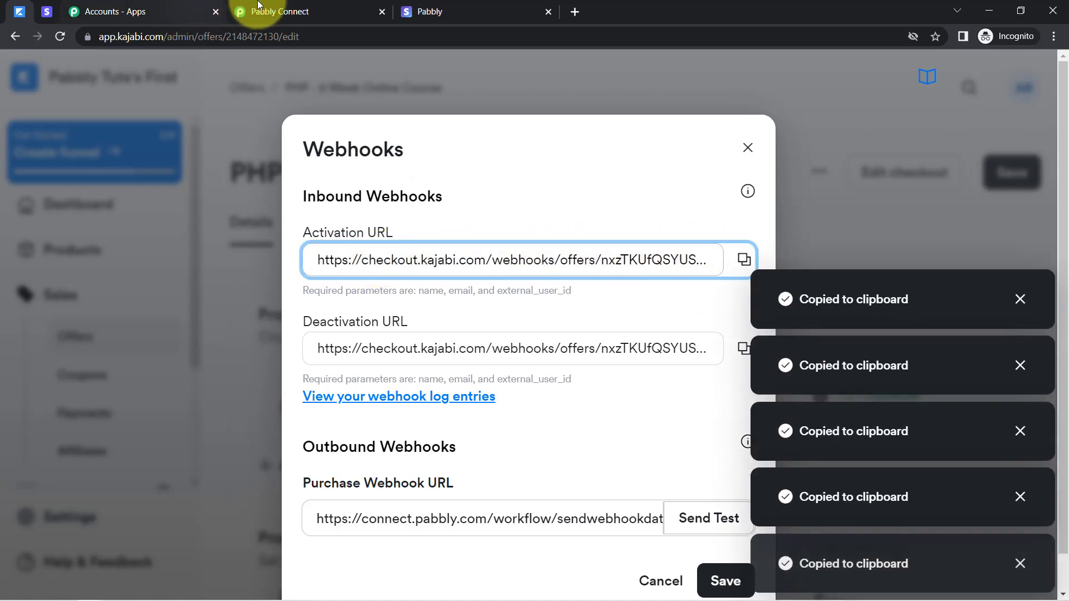
click(278, 11)
click(290, 474)
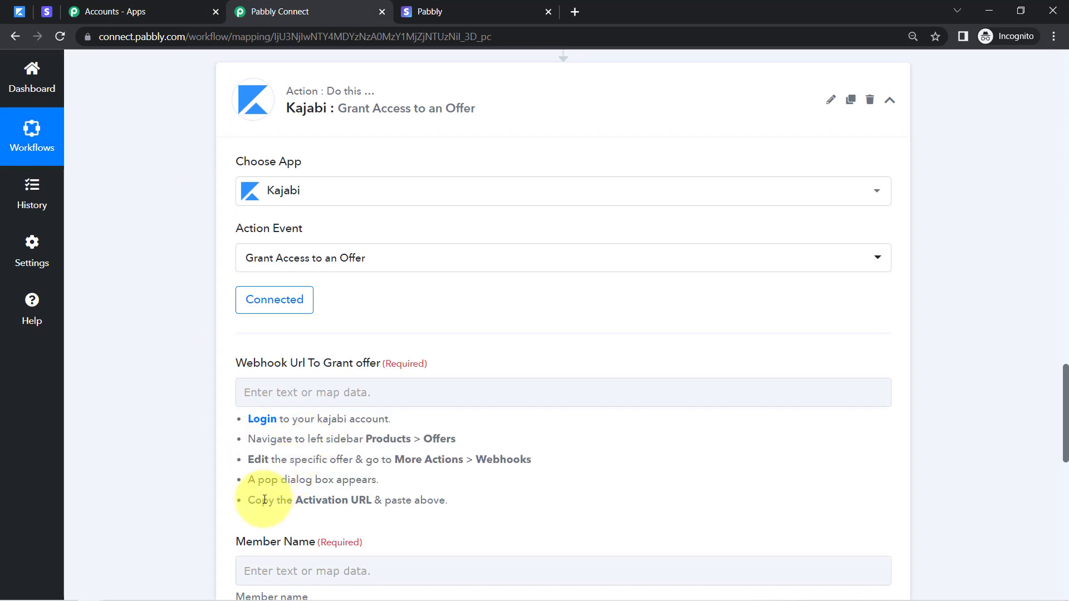
Step: Paste the Kajabi activation URL into the Webhook Url To Grant offer field
drag(272, 500, 434, 500)
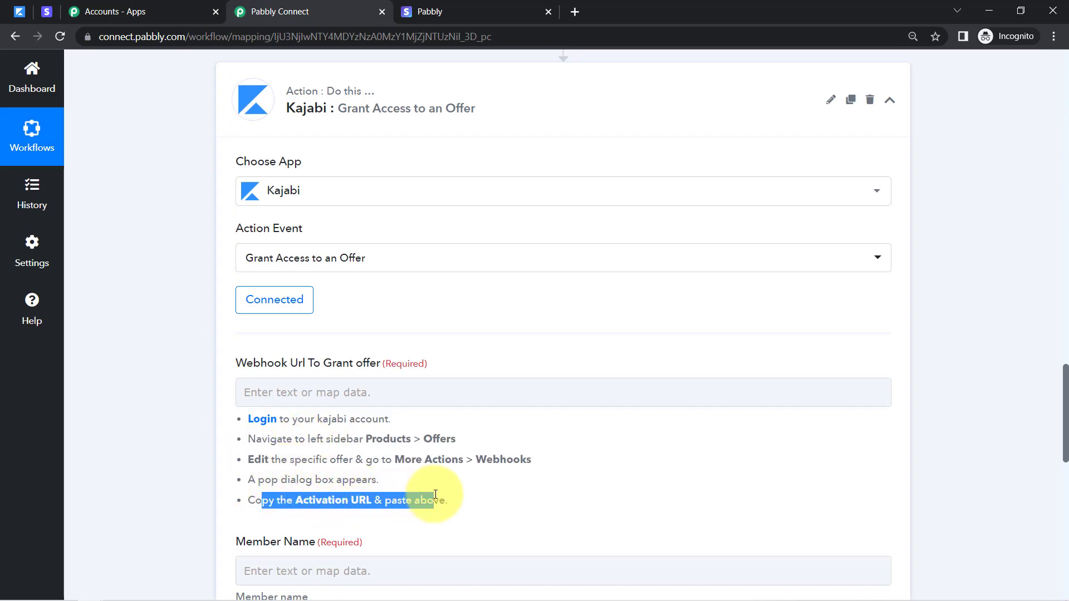
click(262, 393)
key(ctrl+v)
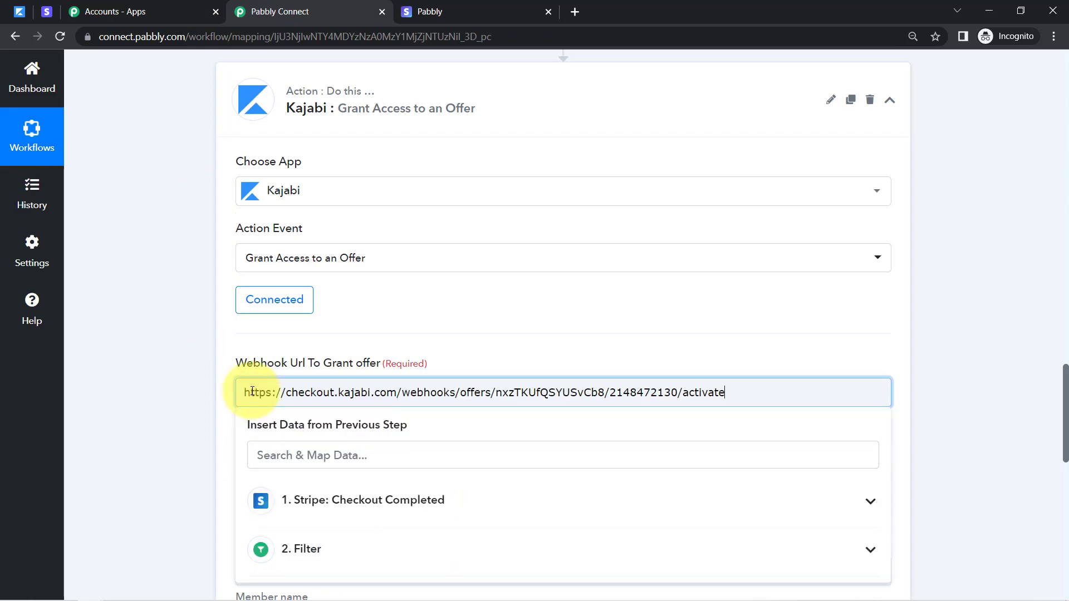
scroll(1065, 382, down, 6)
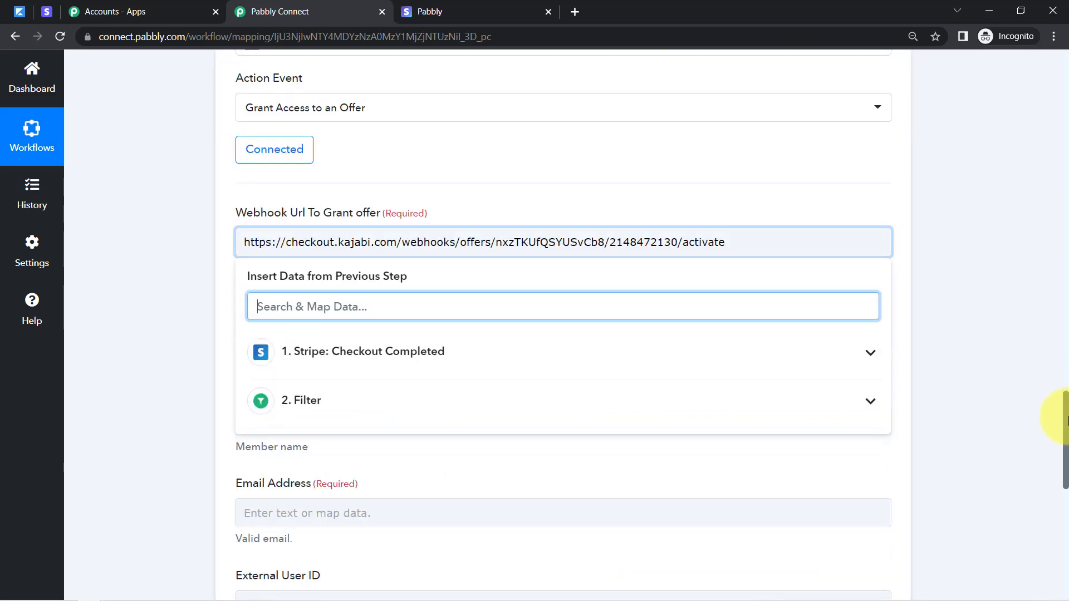
click(1014, 242)
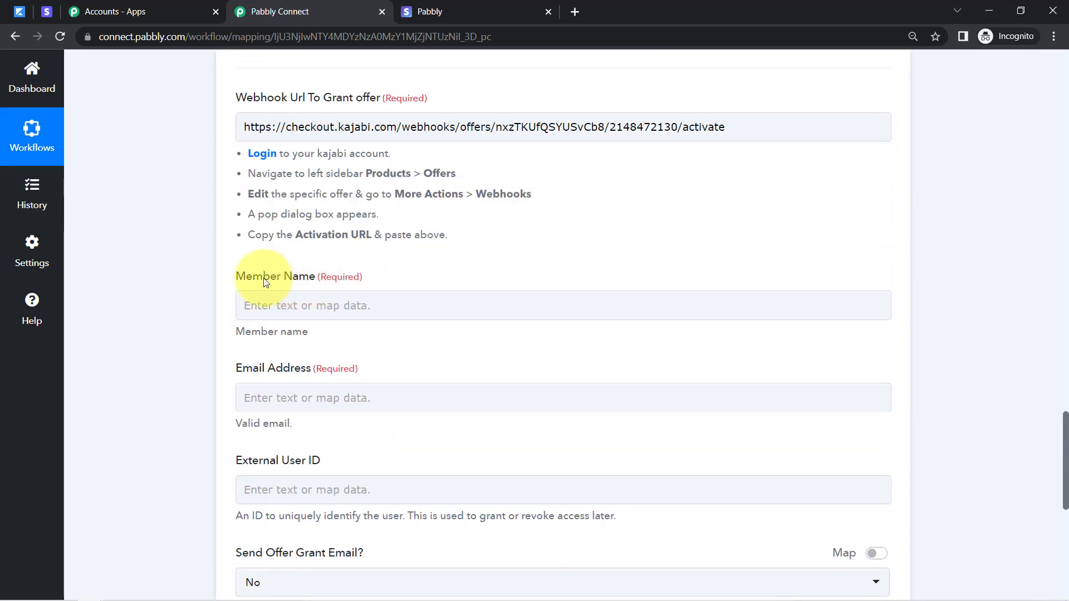
Step: Review the Member Name, Email Address and External User ID fields of the Kajabi step
drag(253, 368, 332, 369)
drag(237, 464, 304, 462)
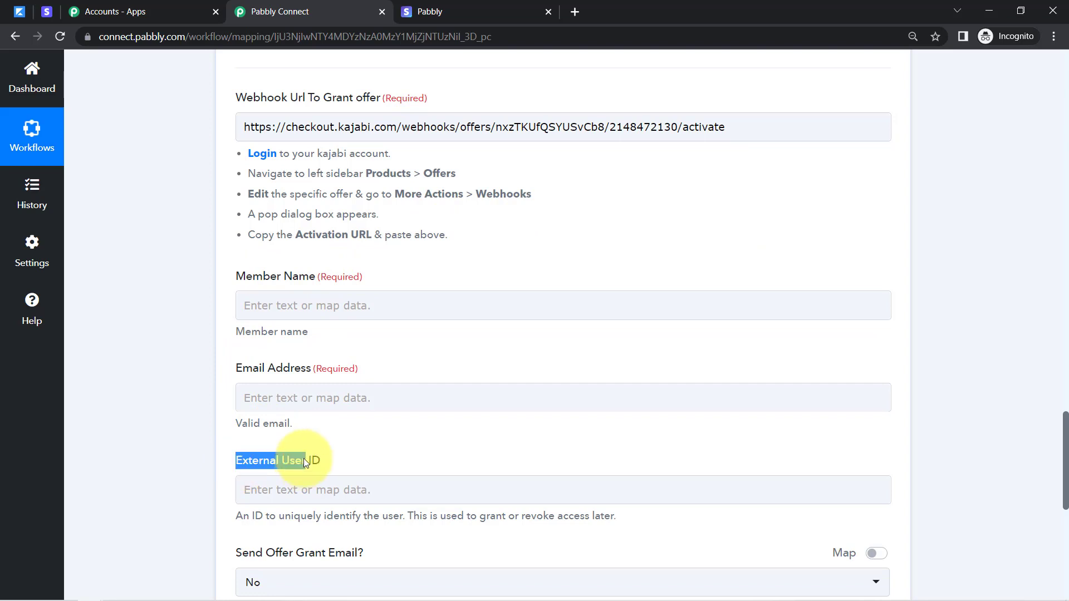
click(177, 359)
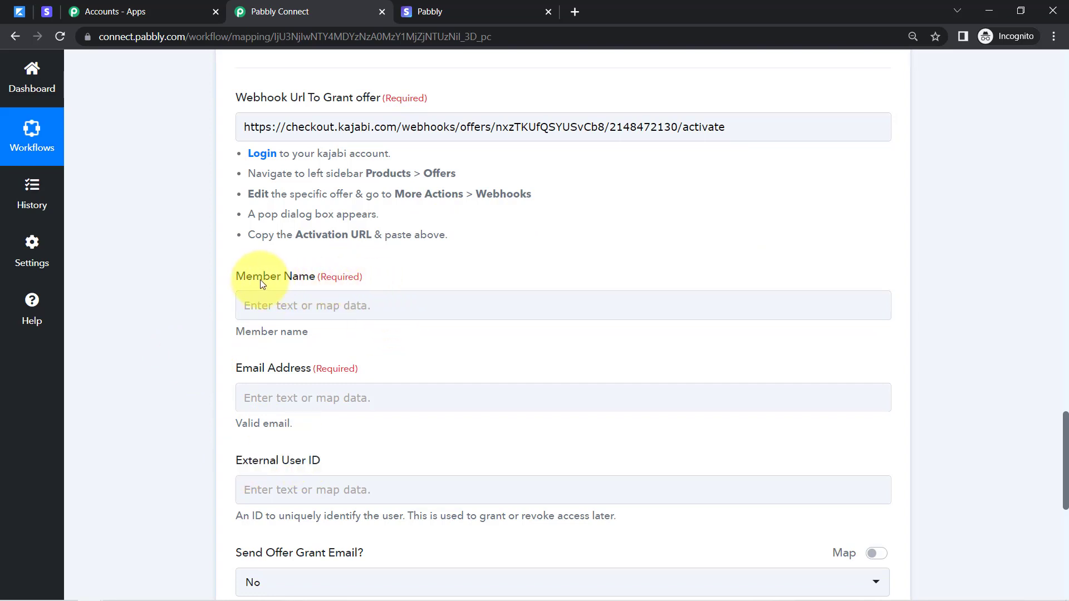
drag(262, 284, 327, 279)
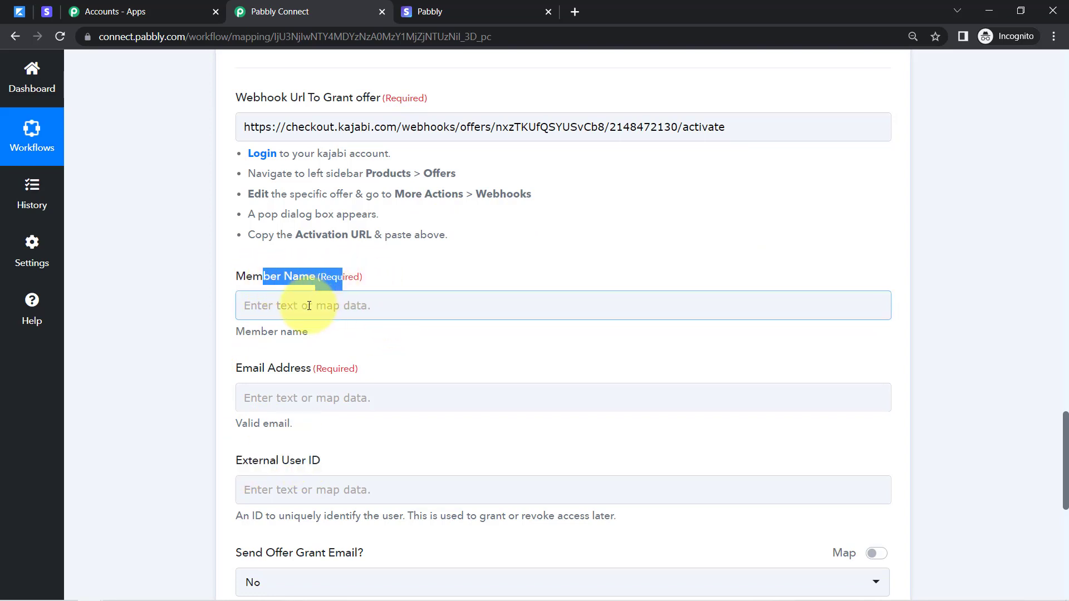
drag(1065, 425, 1065, 167)
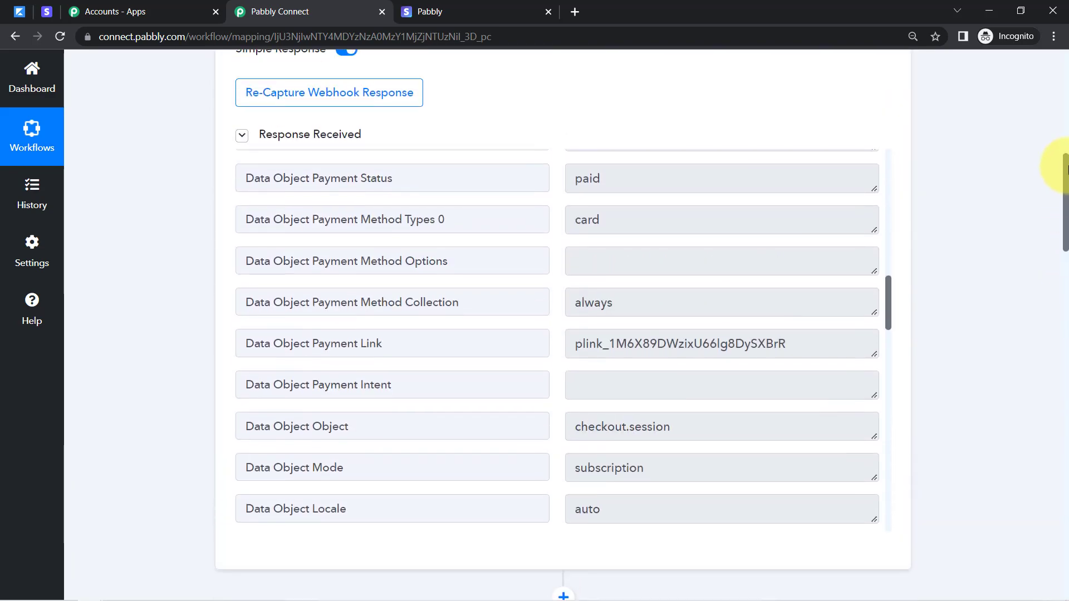
drag(888, 290, 885, 359)
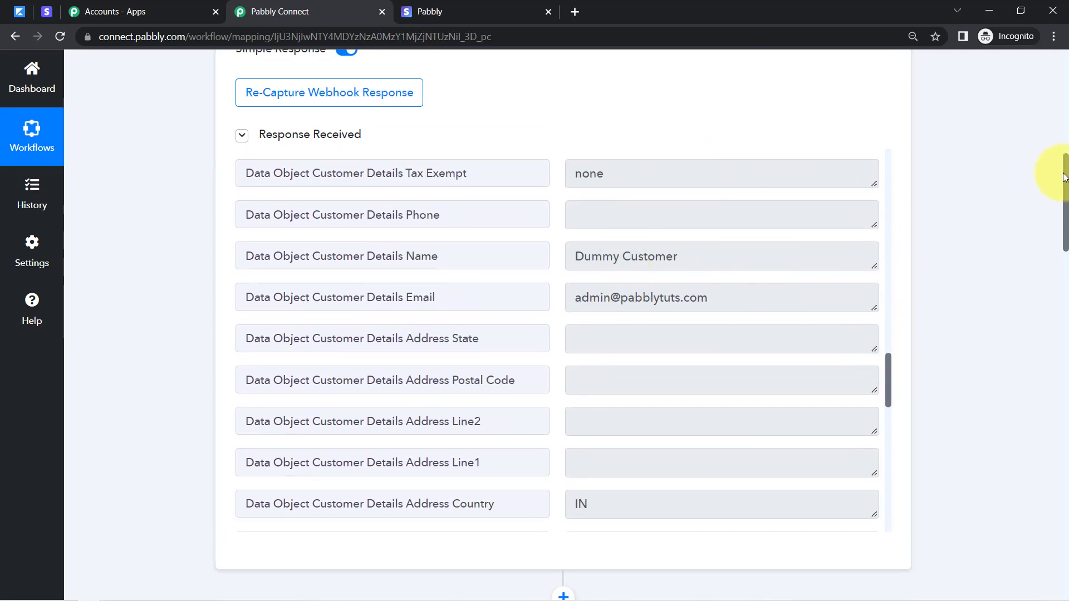
drag(1065, 179, 1061, 443)
Step: Map Stripe's Customer Details Name into Member Name, found by searching 'dumm'
click(247, 197)
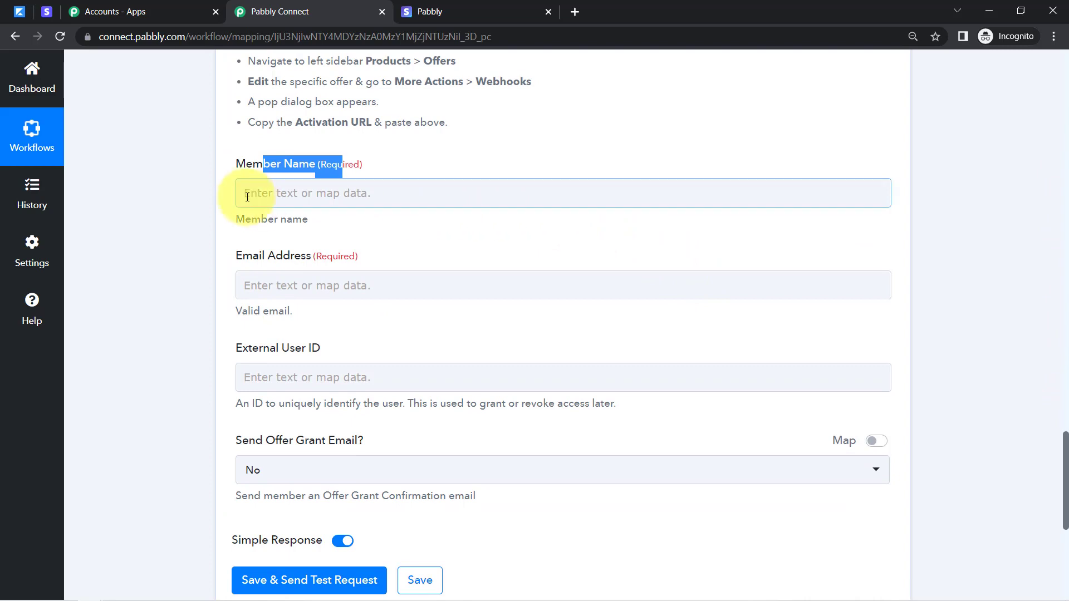
click(251, 195)
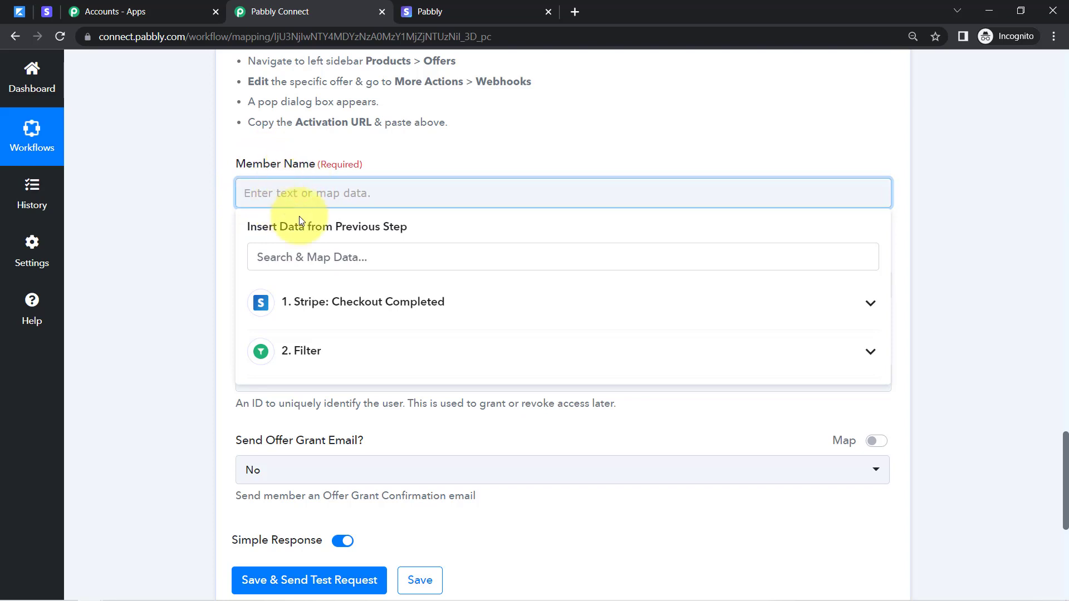
click(378, 312)
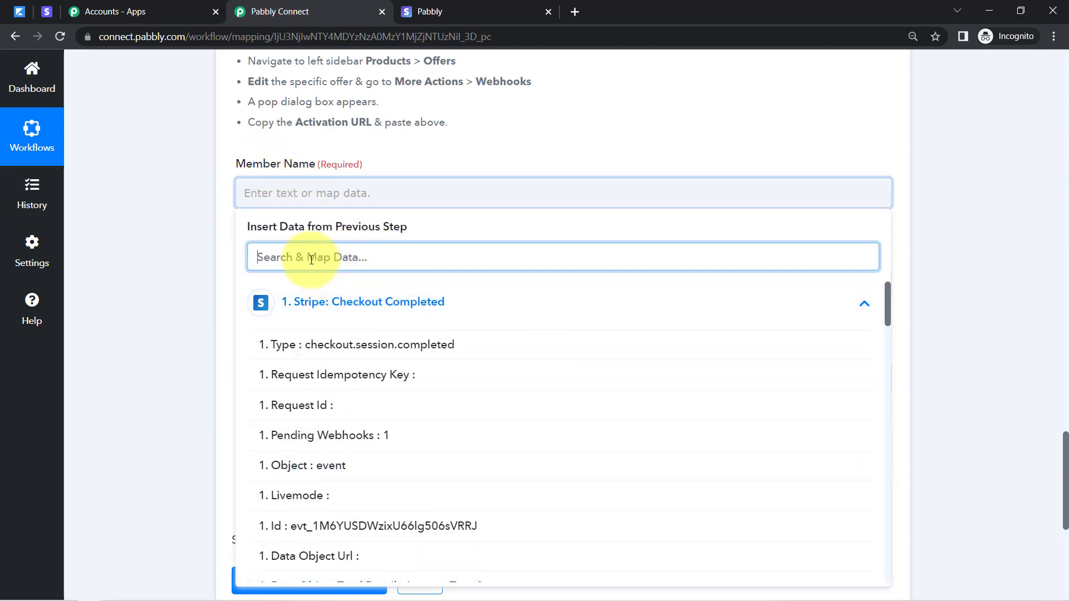
text(dumm)
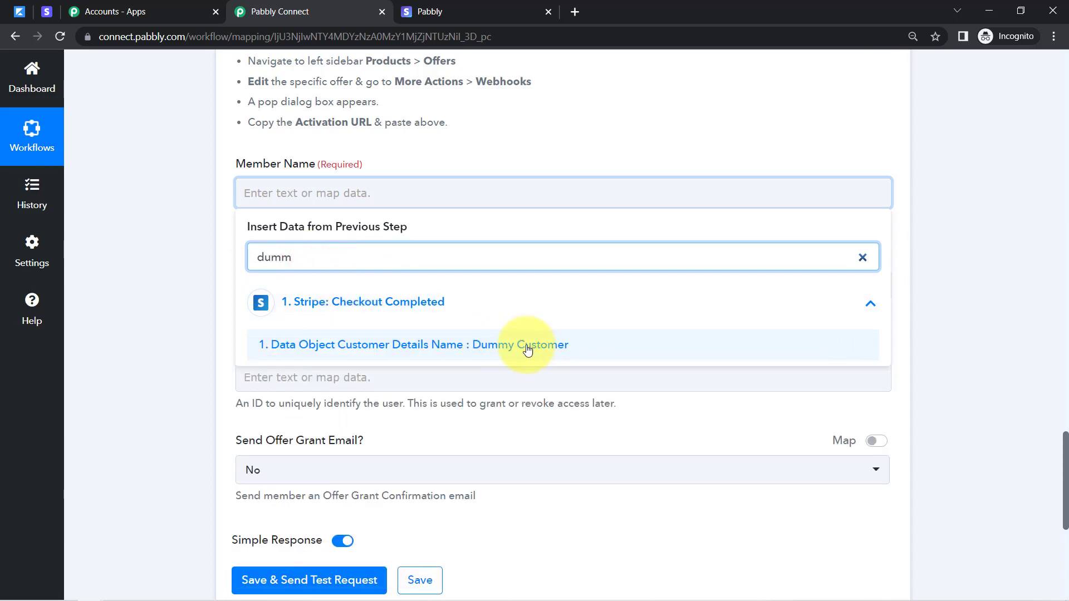
click(528, 345)
click(150, 235)
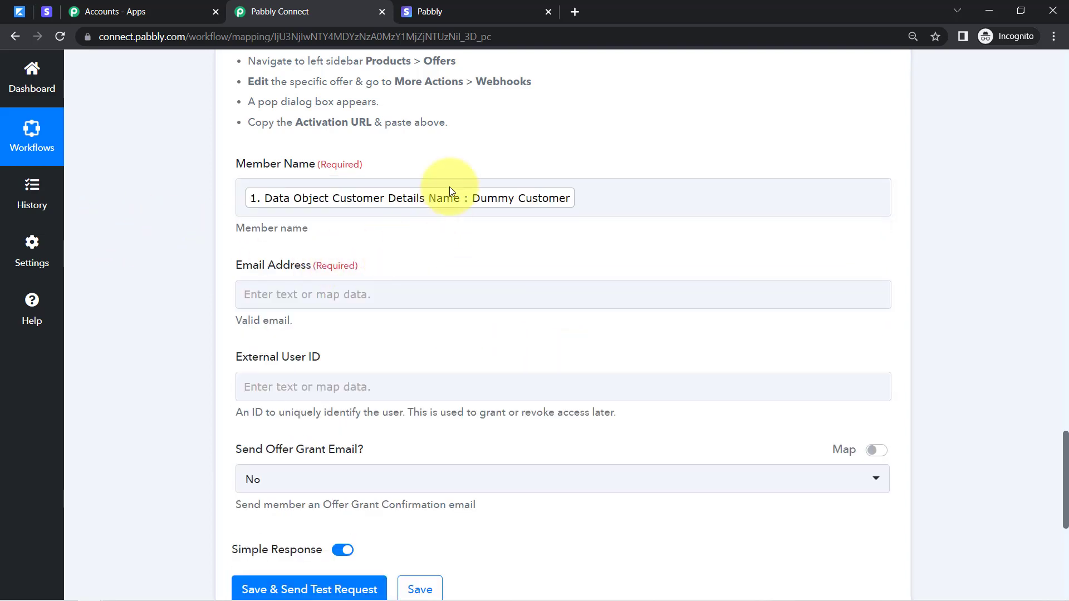
Step: Map Stripe's Customer Details Email into Email Address, found by searching '@'
click(284, 295)
click(289, 362)
text(@)
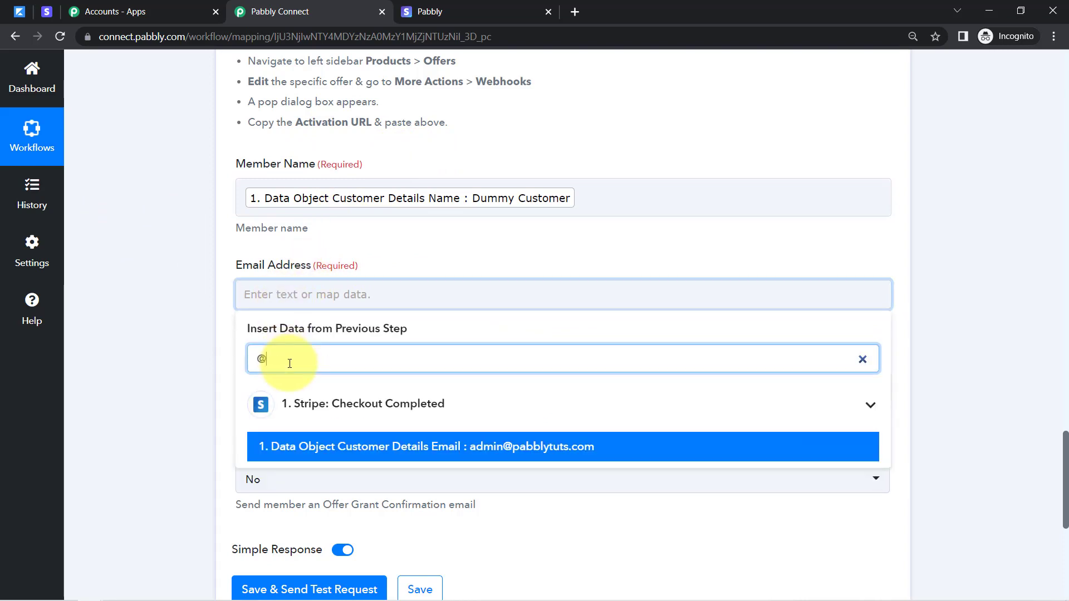
click(526, 454)
click(228, 362)
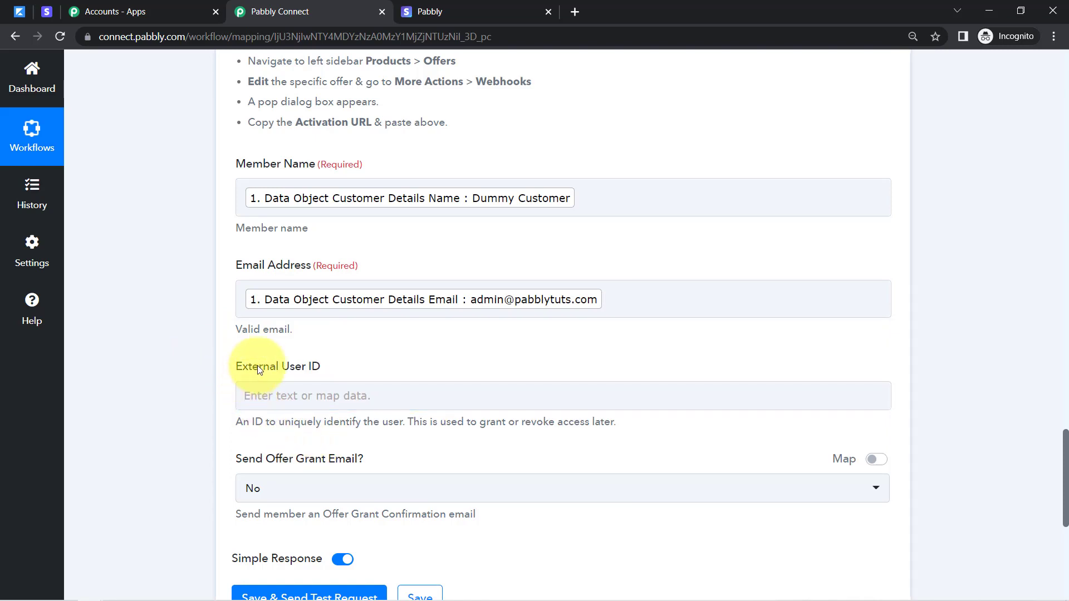
Step: Browse the Stripe checkout fields for External User ID, searching 'crea', and close the list unmapped
drag(248, 367, 323, 366)
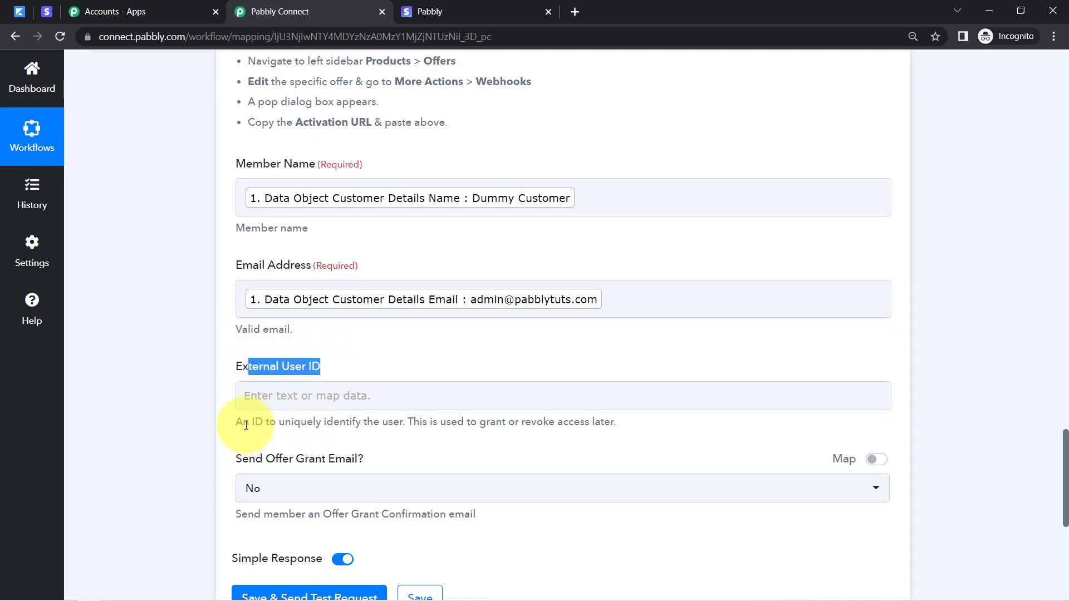
drag(246, 424, 391, 435)
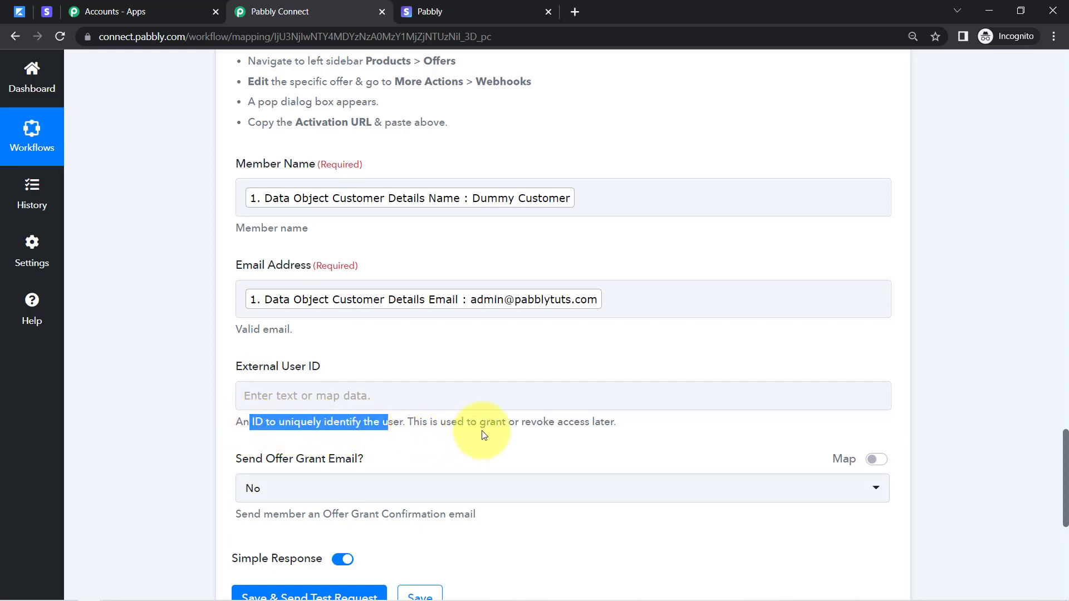
drag(491, 419, 577, 428)
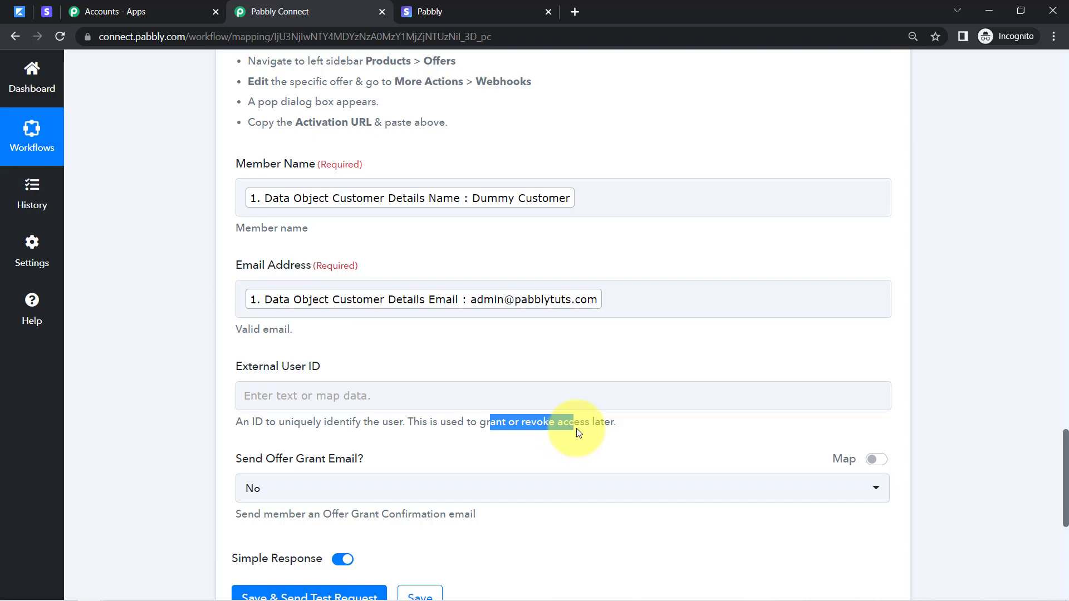
click(511, 397)
click(1064, 441)
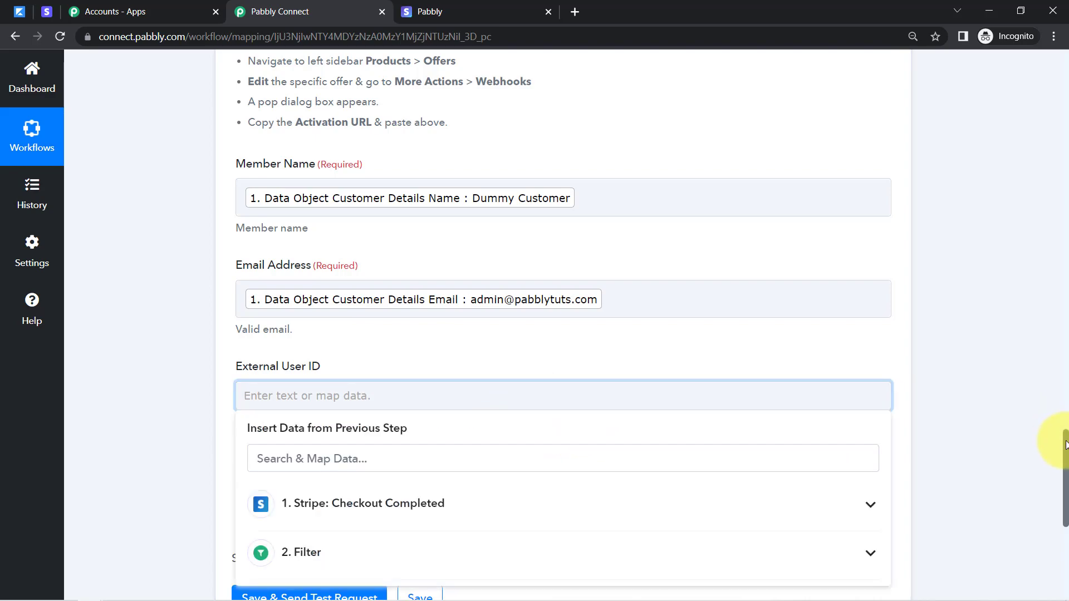
drag(1064, 444, 1058, 470)
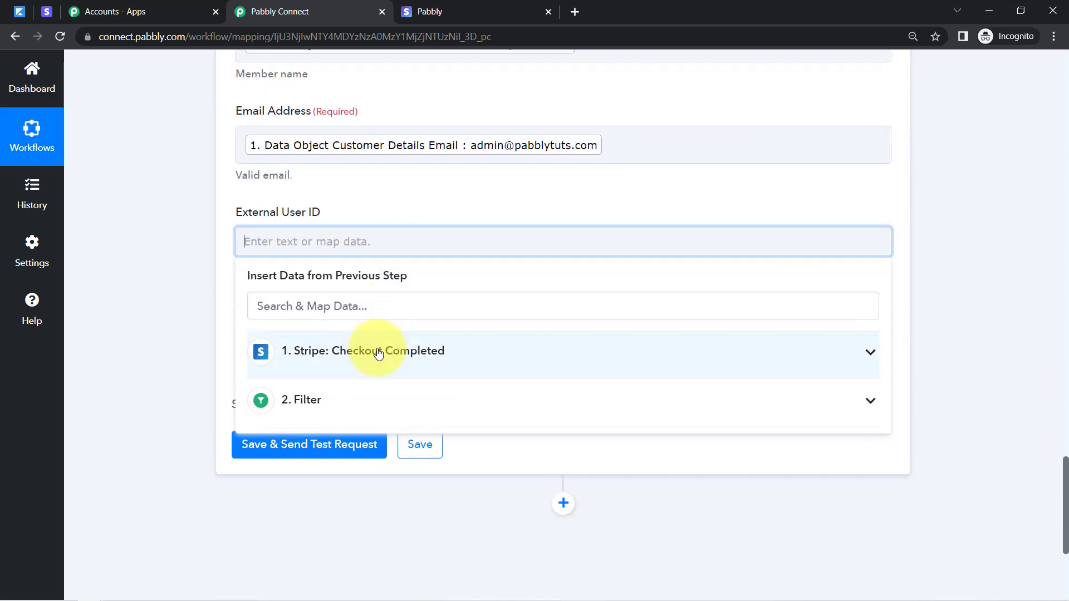
click(378, 353)
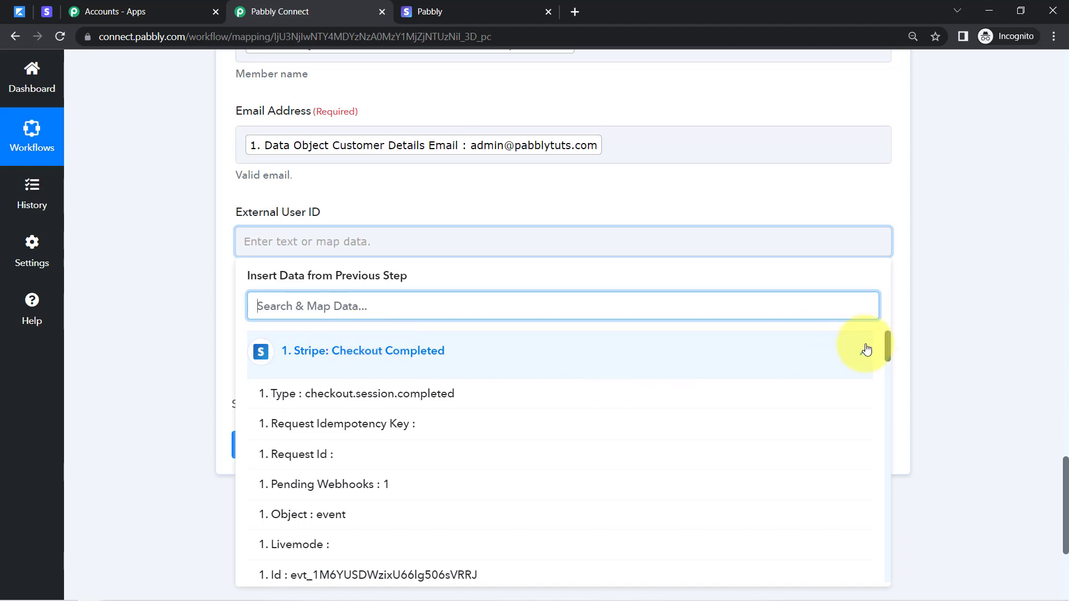
drag(890, 348, 889, 385)
click(557, 307)
text(crea)
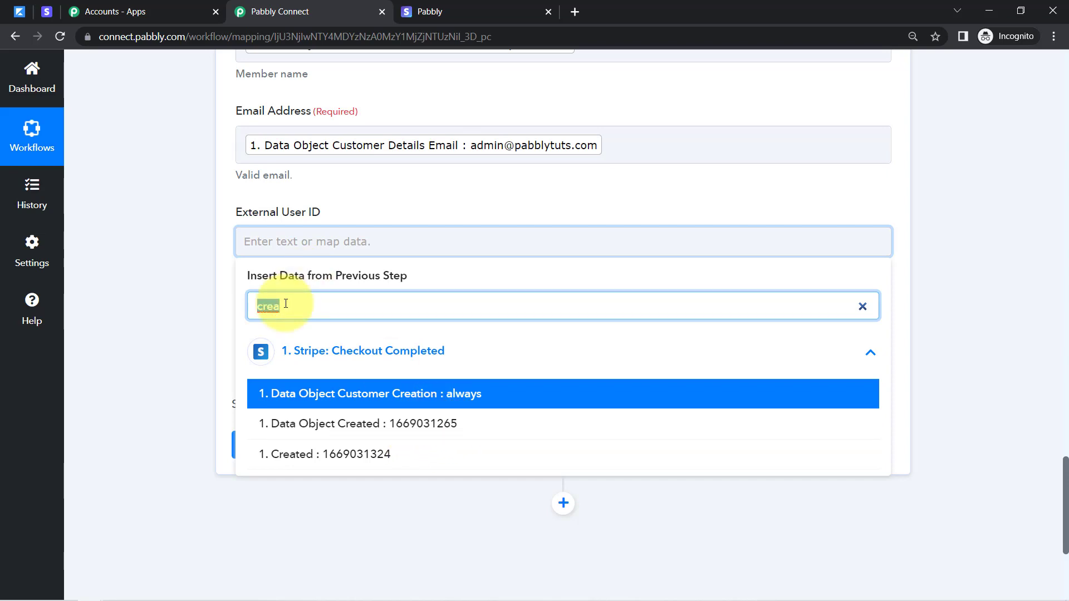
key(BackSpace)
click(205, 299)
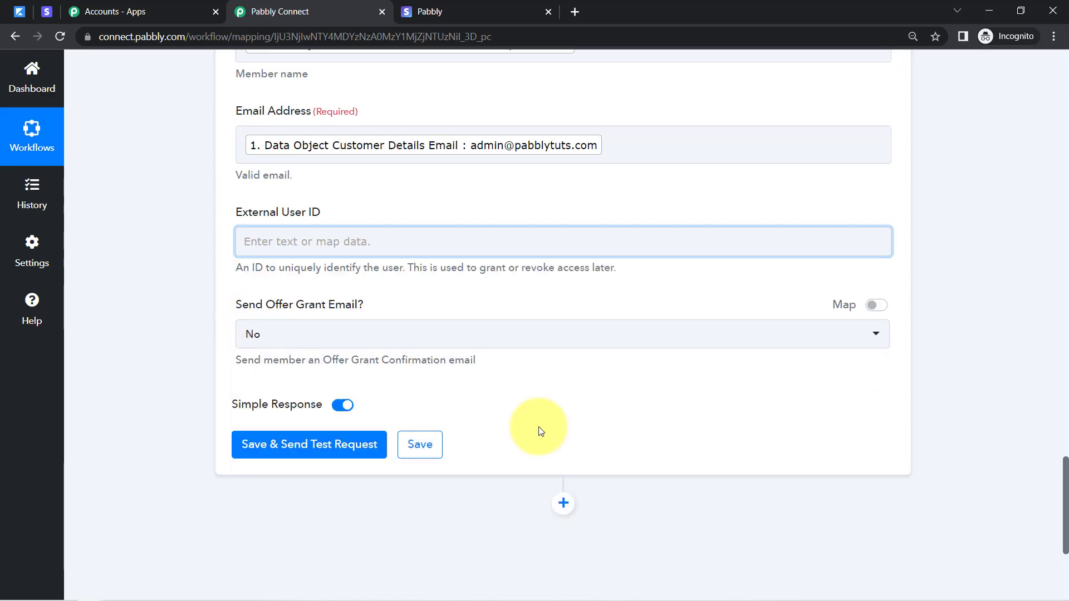
Step: Check the product title on the Stripe payment link details, then return to the workflow form
drag(1066, 507, 1057, 453)
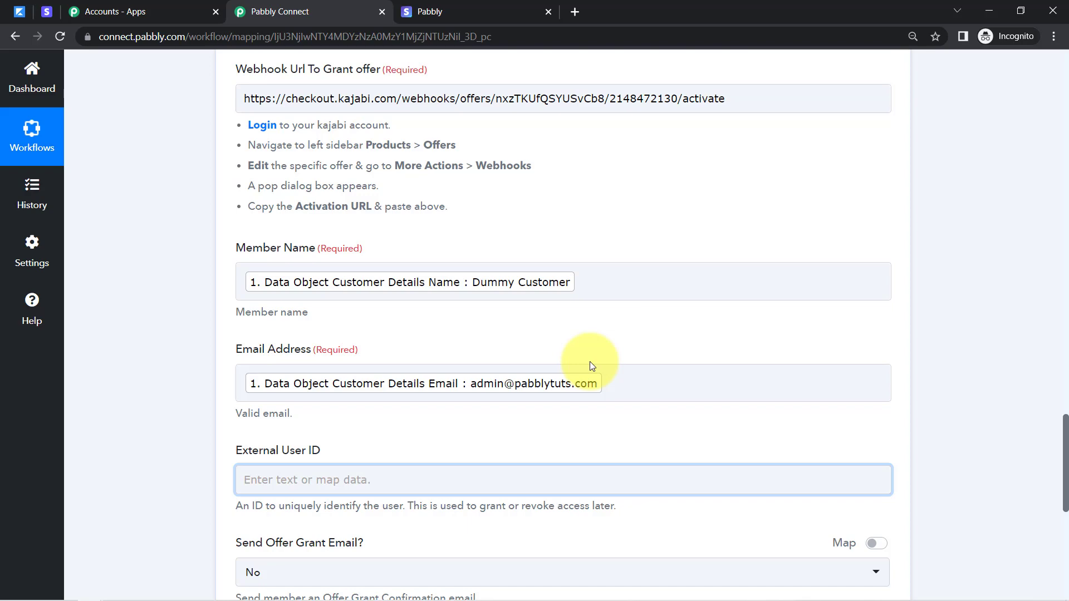
click(46, 12)
click(421, 228)
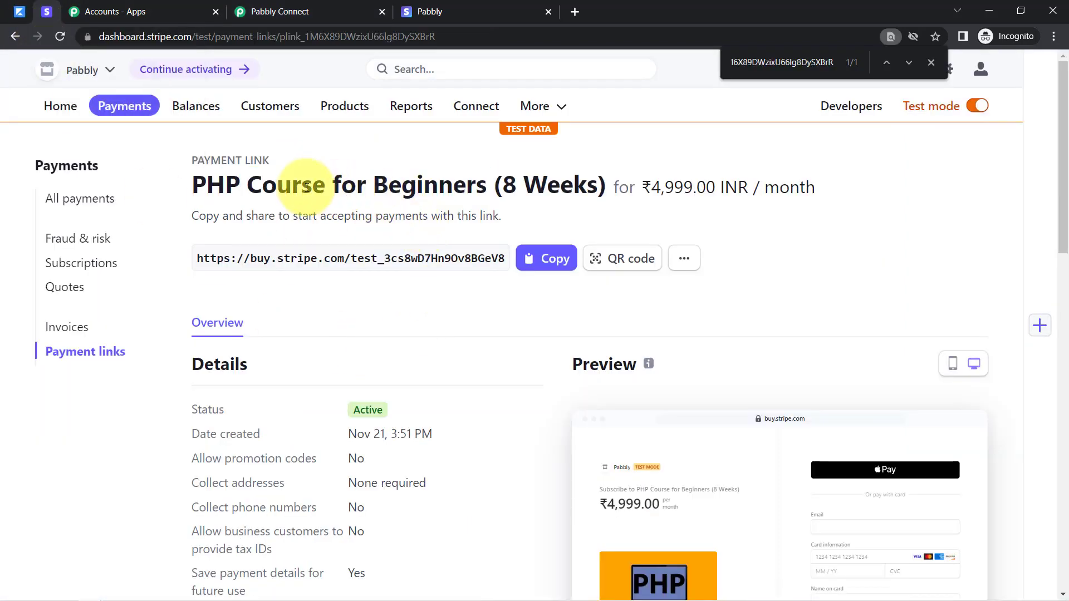
drag(301, 186, 468, 217)
click(315, 4)
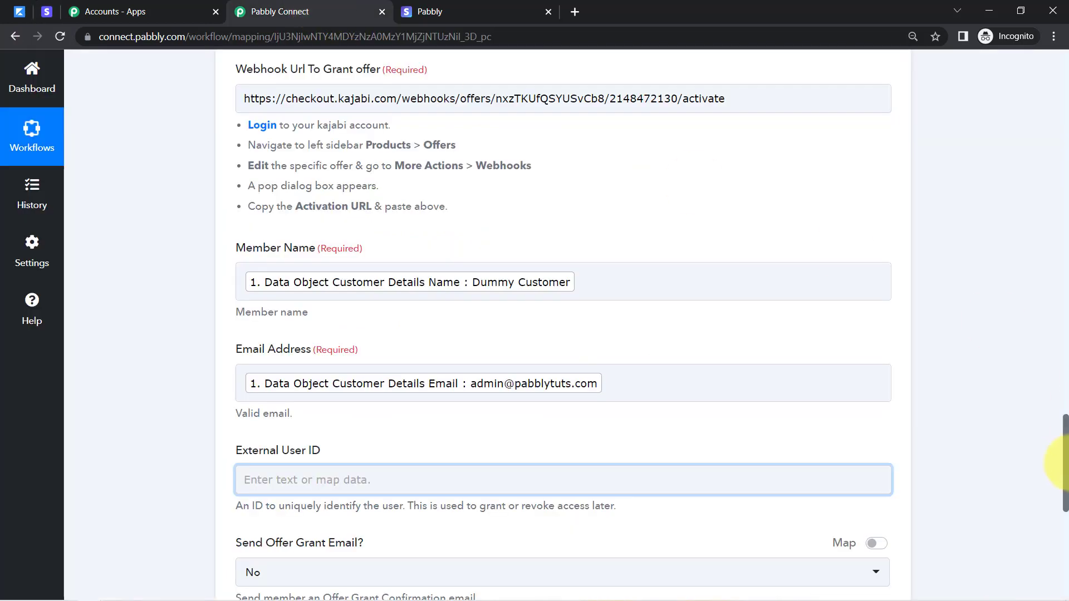
Step: Set Send Offer Grant Email to Yes in the Kajabi grant step
drag(1066, 484, 1048, 496)
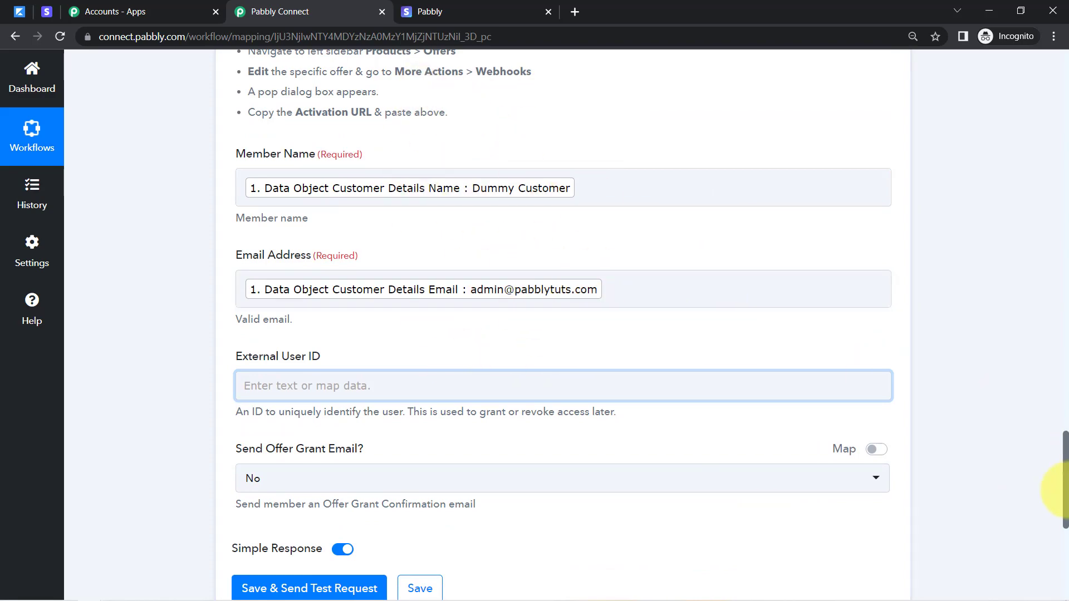
drag(1061, 480, 1062, 530)
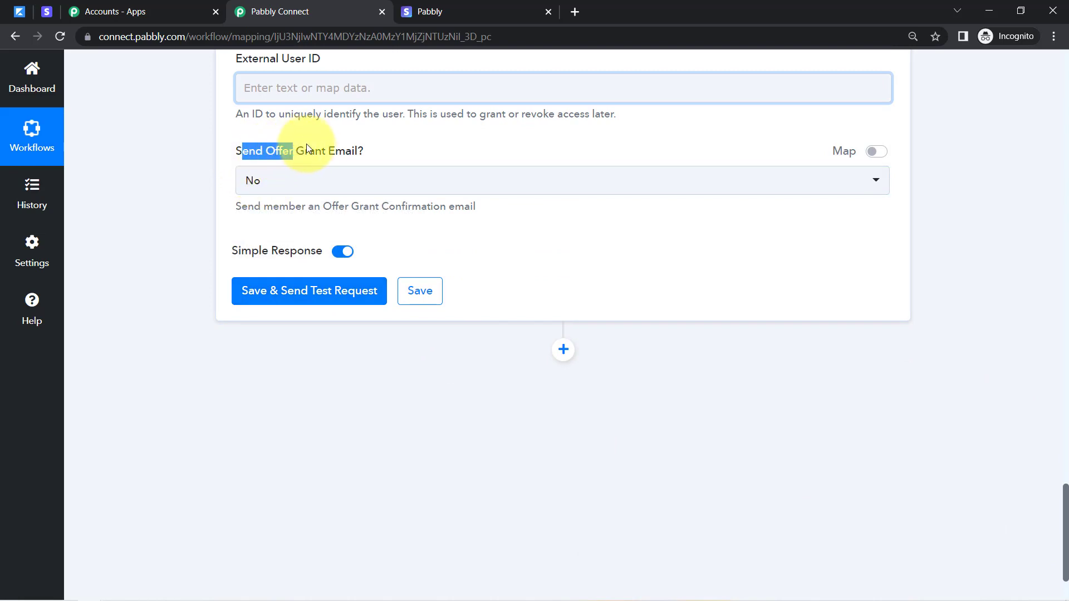
click(310, 181)
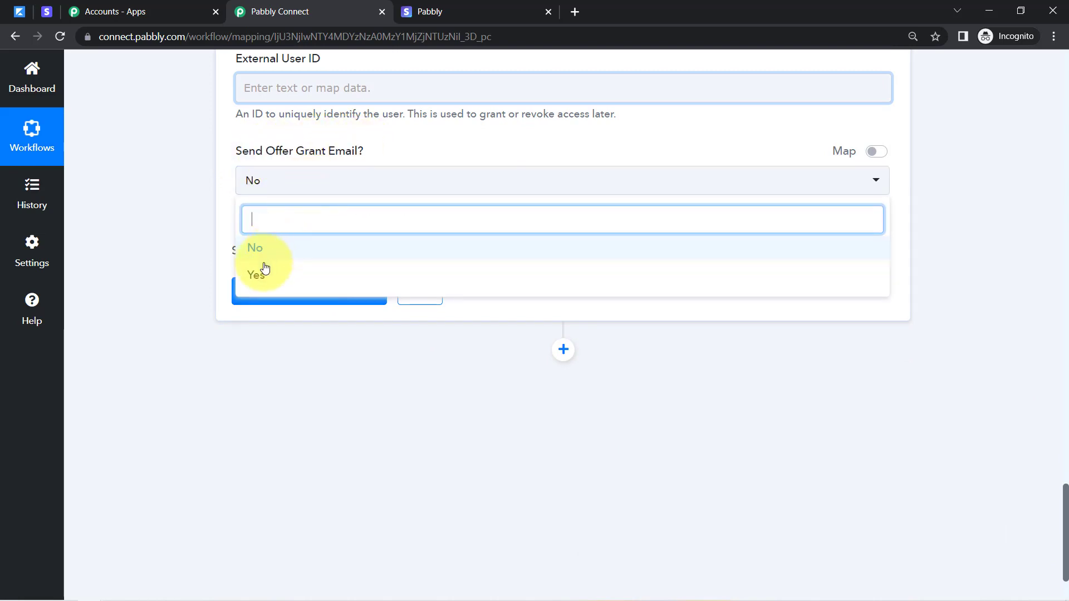
click(252, 273)
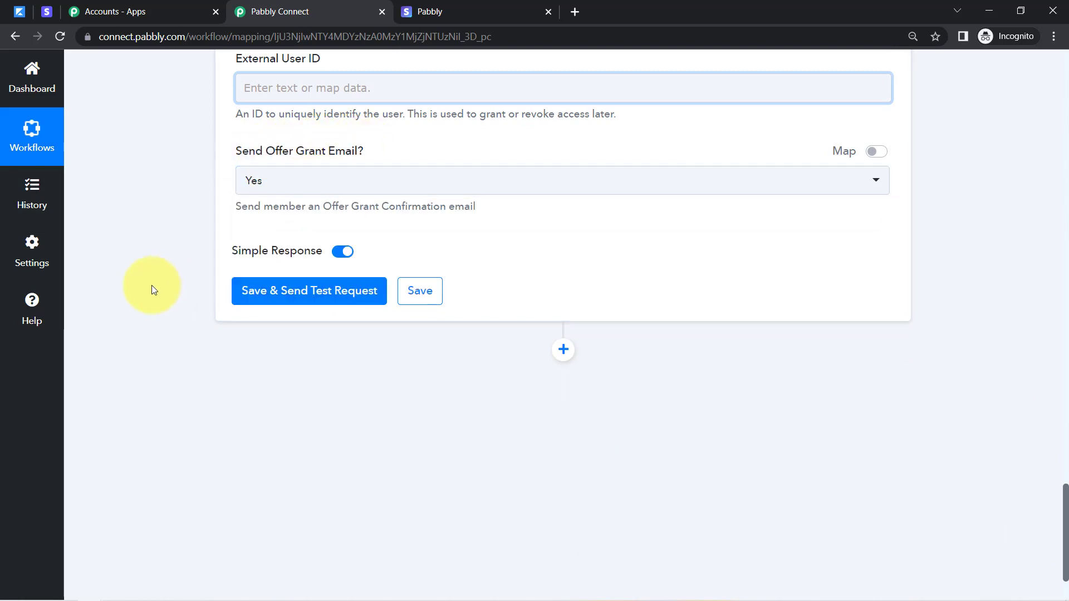
click(18, 12)
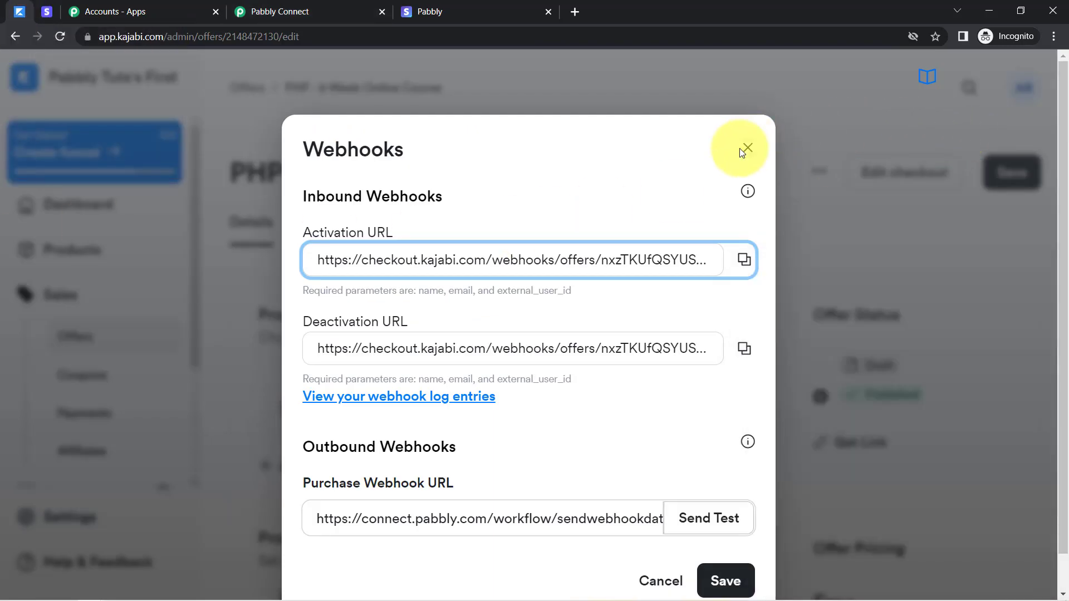
Step: Close the offer's Webhooks dialog and open Kajabi's All Contacts, which shows no contacts
click(288, 351)
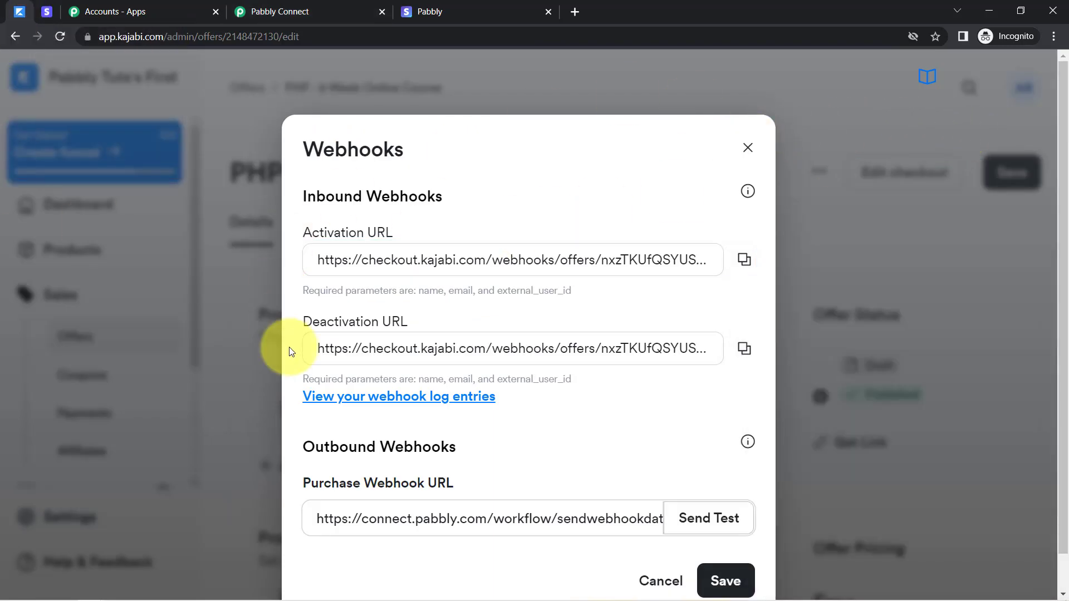
click(749, 149)
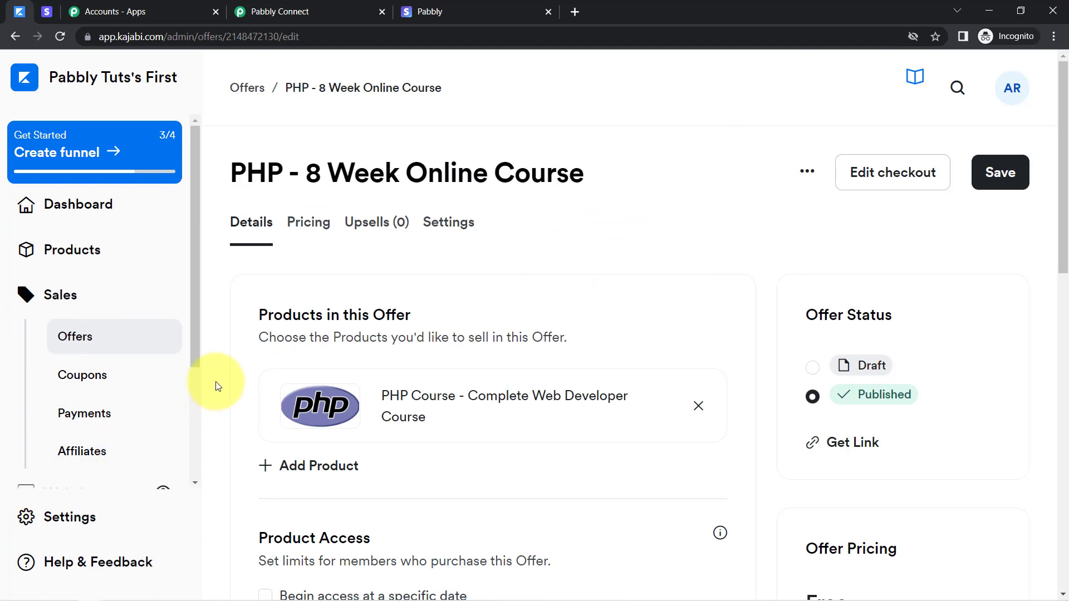
drag(194, 347, 187, 473)
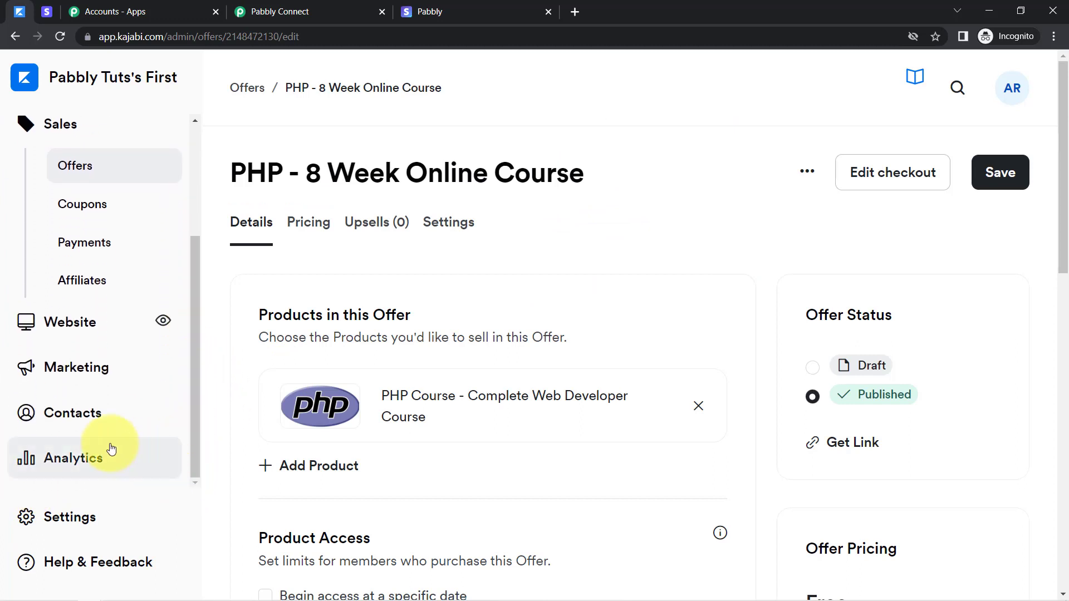
click(80, 422)
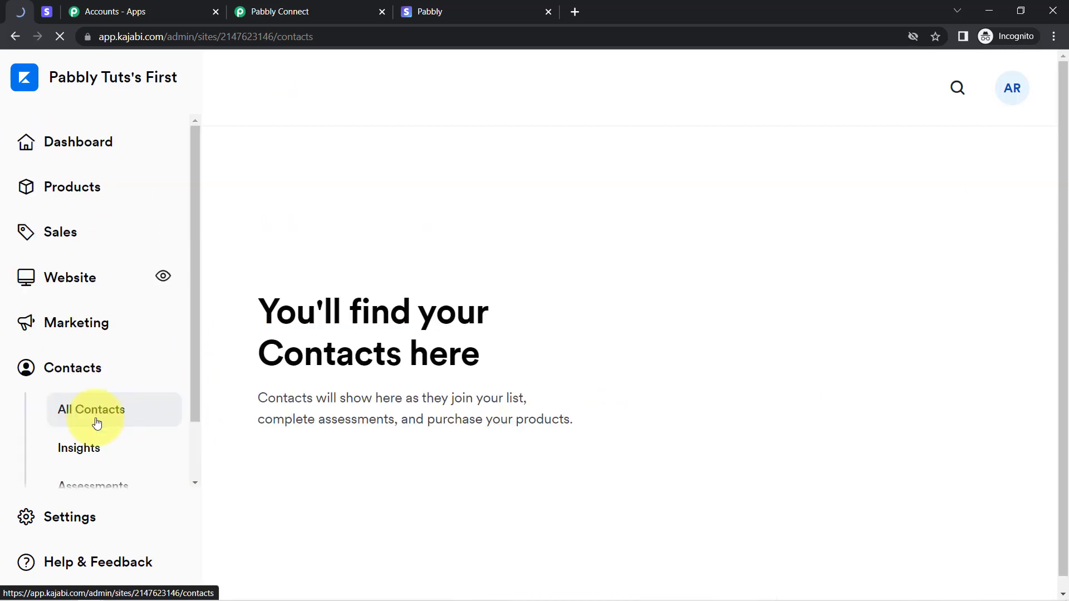
drag(296, 312, 408, 401)
Step: Save the Kajabi Grant Access step and send a test request, getting Status OK
click(329, 8)
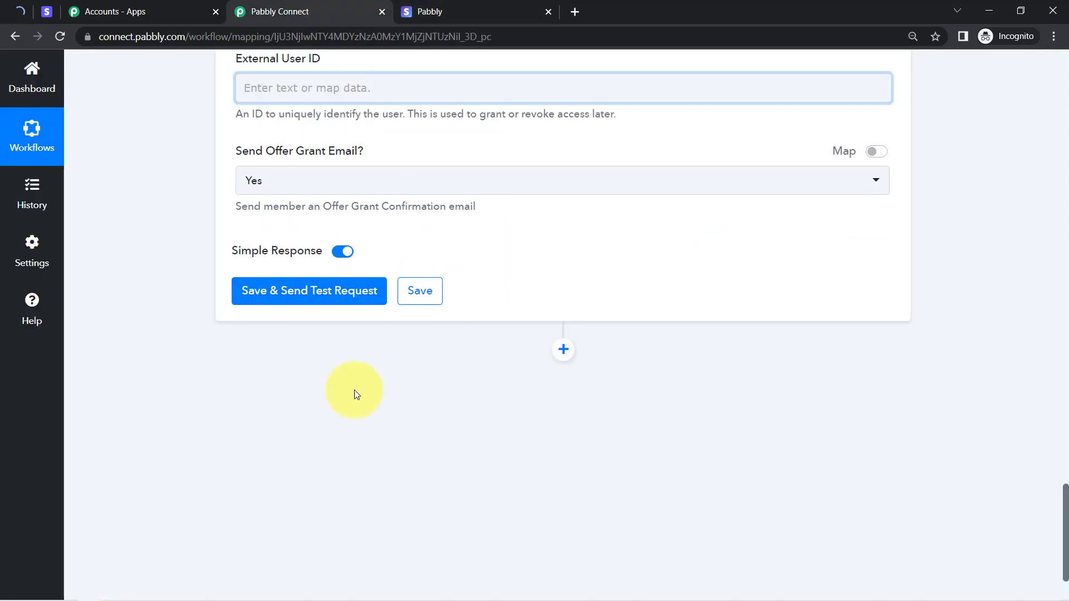
click(273, 291)
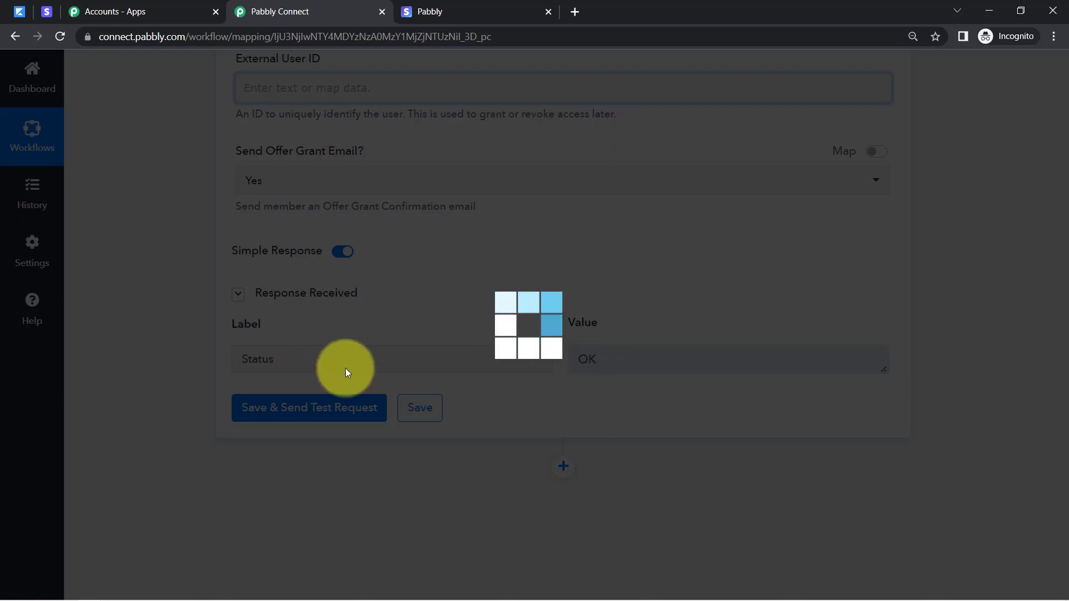
Step: Reload Kajabi contacts and open the newly added contact's details
click(19, 11)
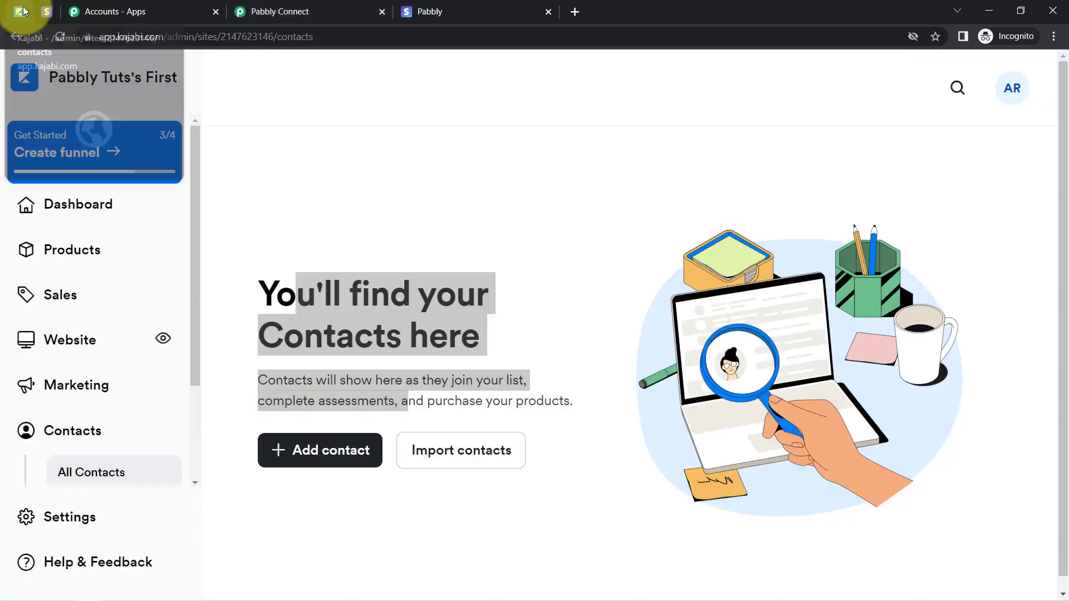
click(59, 37)
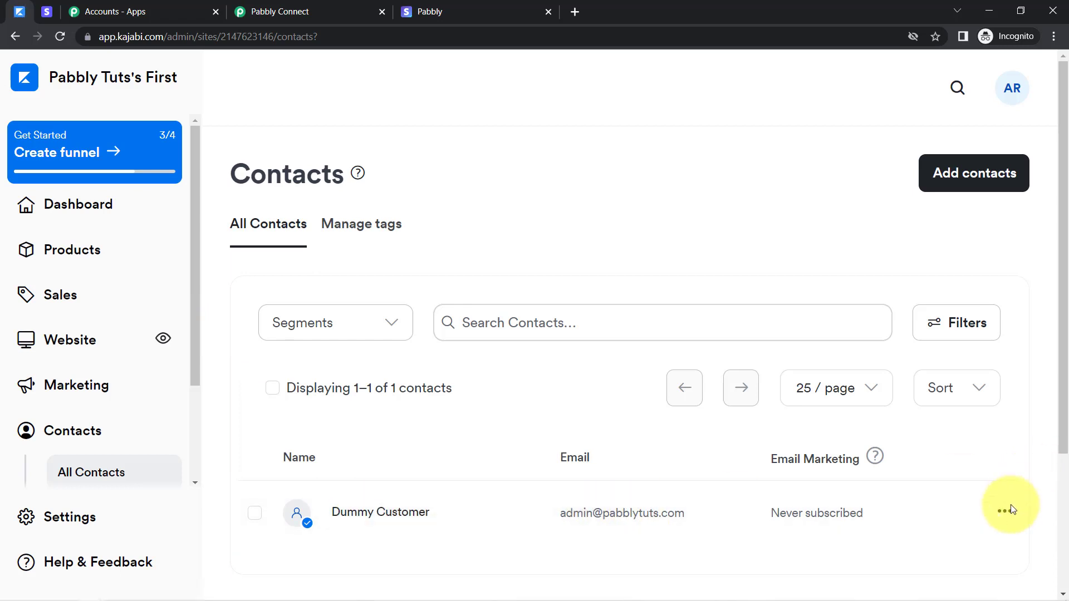
click(894, 557)
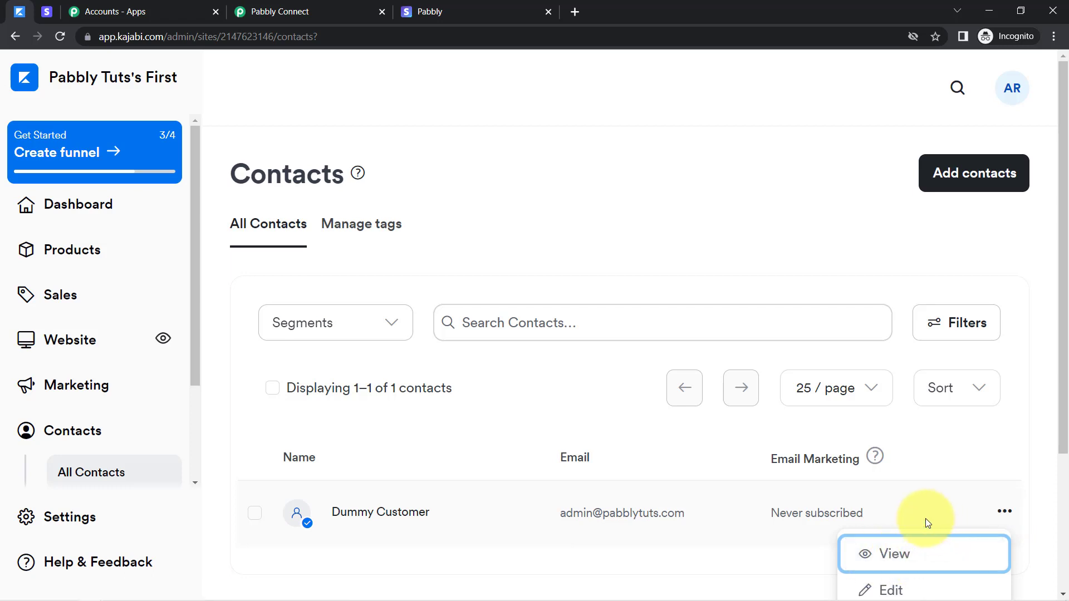
click(868, 559)
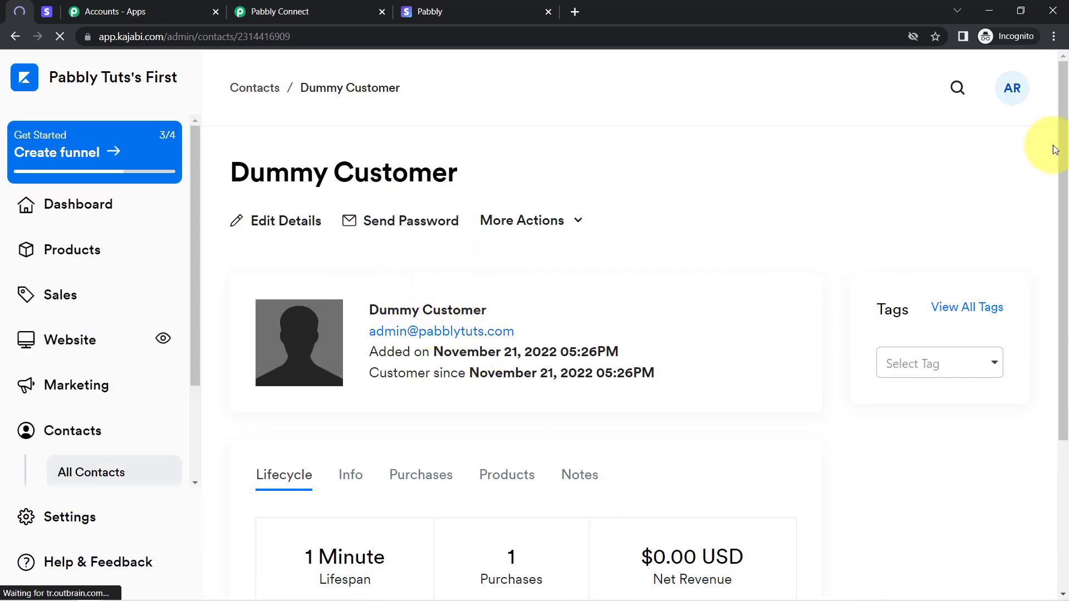
Step: Verify the contact's Lifecycle, Purchases and Products show 1 purchase of PHP - 8 Week Online Course
drag(1060, 148, 1058, 308)
click(418, 263)
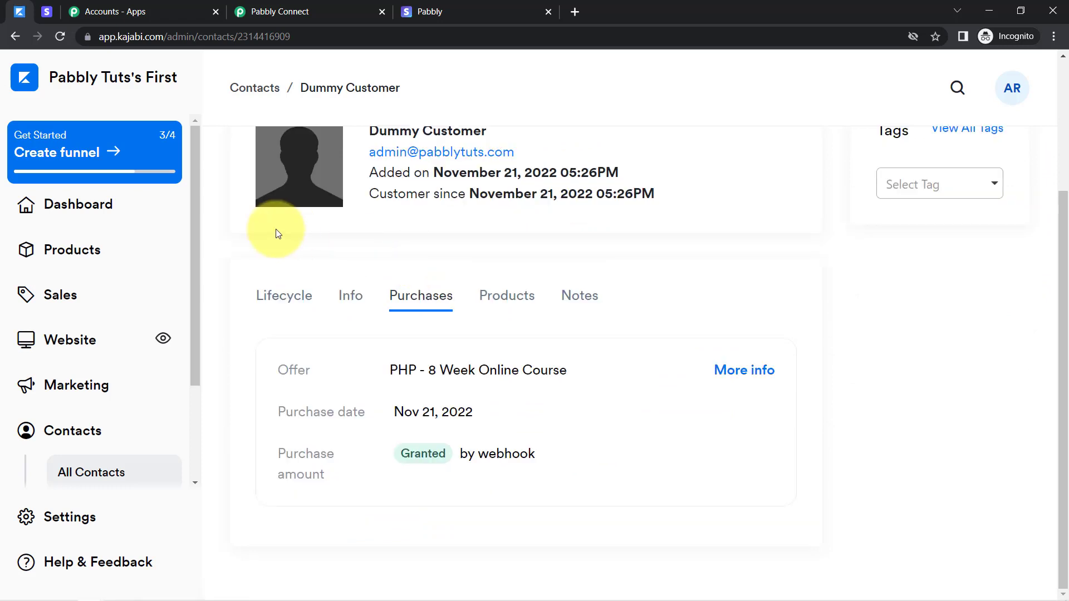
click(278, 294)
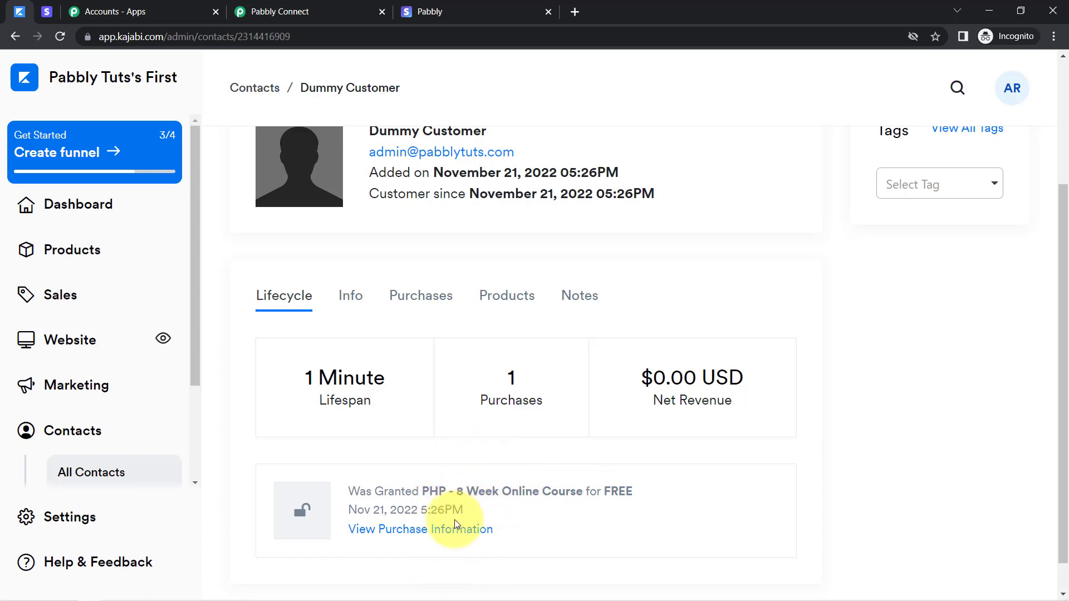
drag(529, 383, 498, 386)
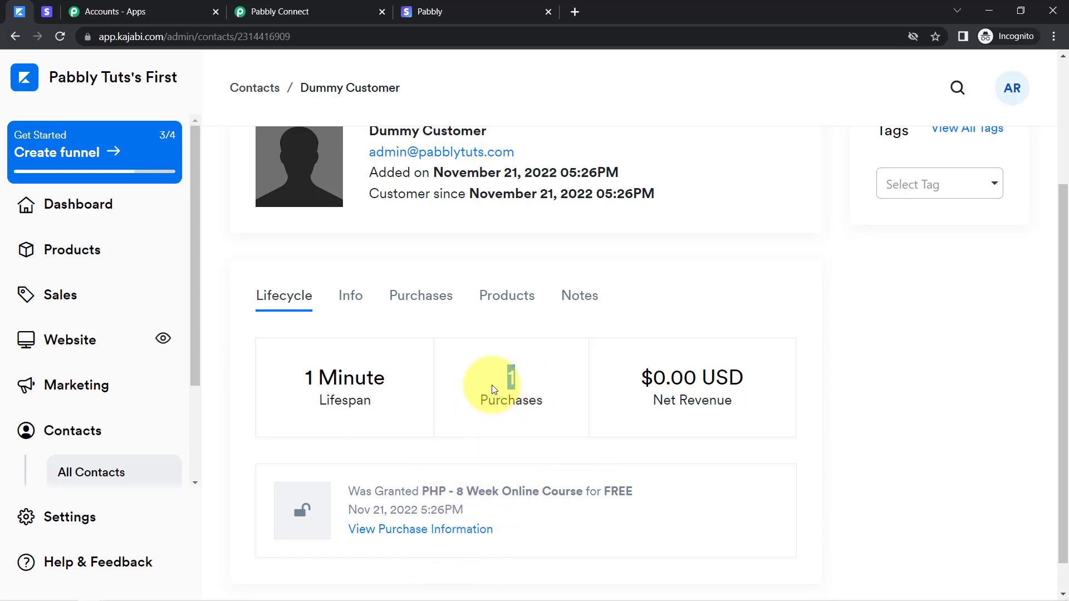
click(412, 304)
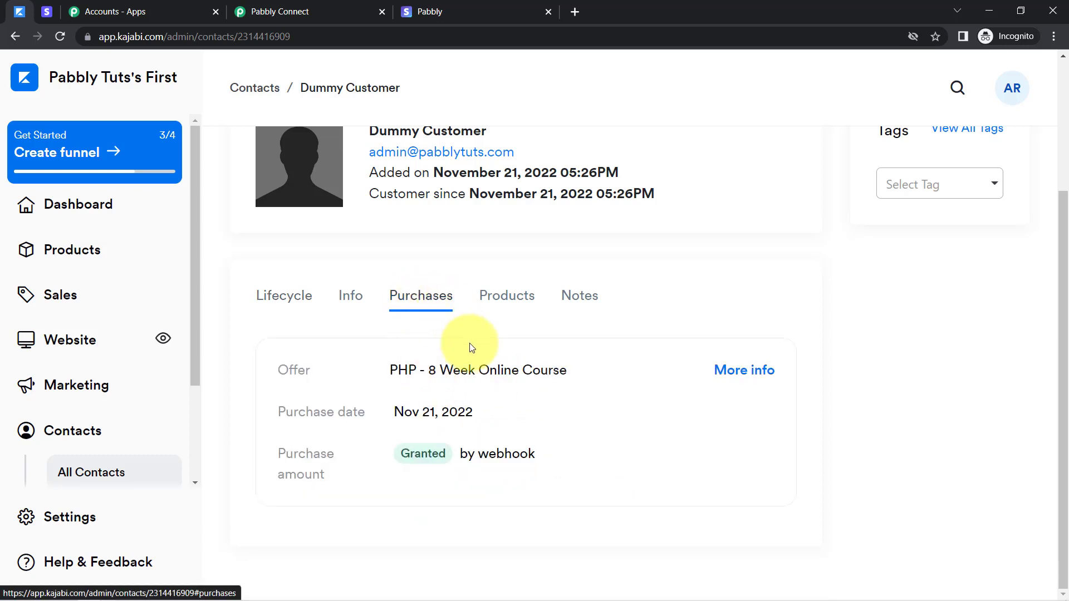
drag(409, 370, 488, 343)
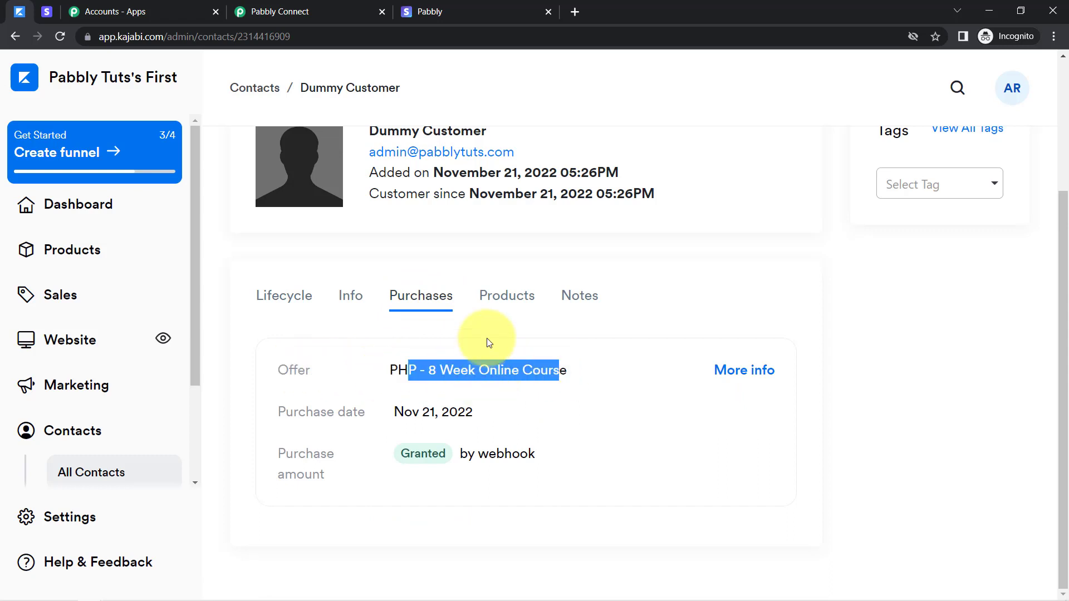
click(503, 295)
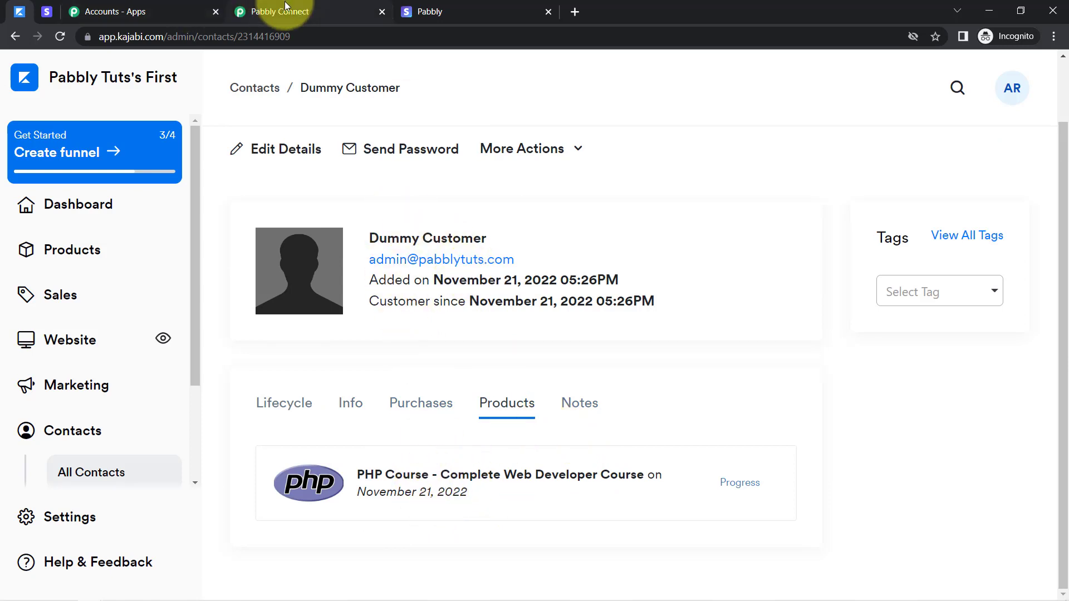
click(45, 19)
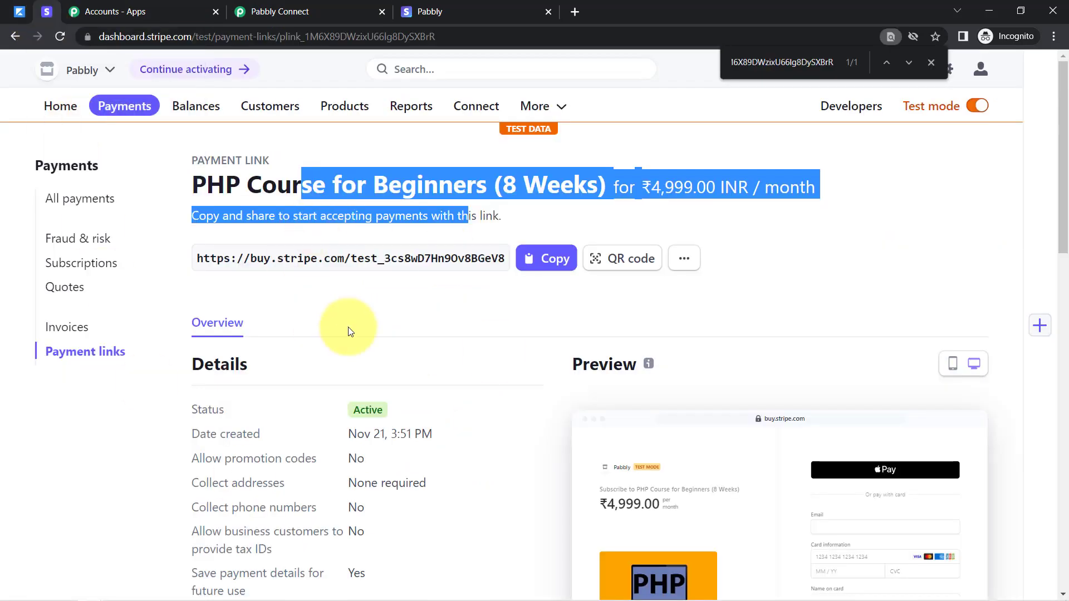
Step: Review the Pabbly workflow, collapsing the Stripe trigger and filter step details
click(345, 106)
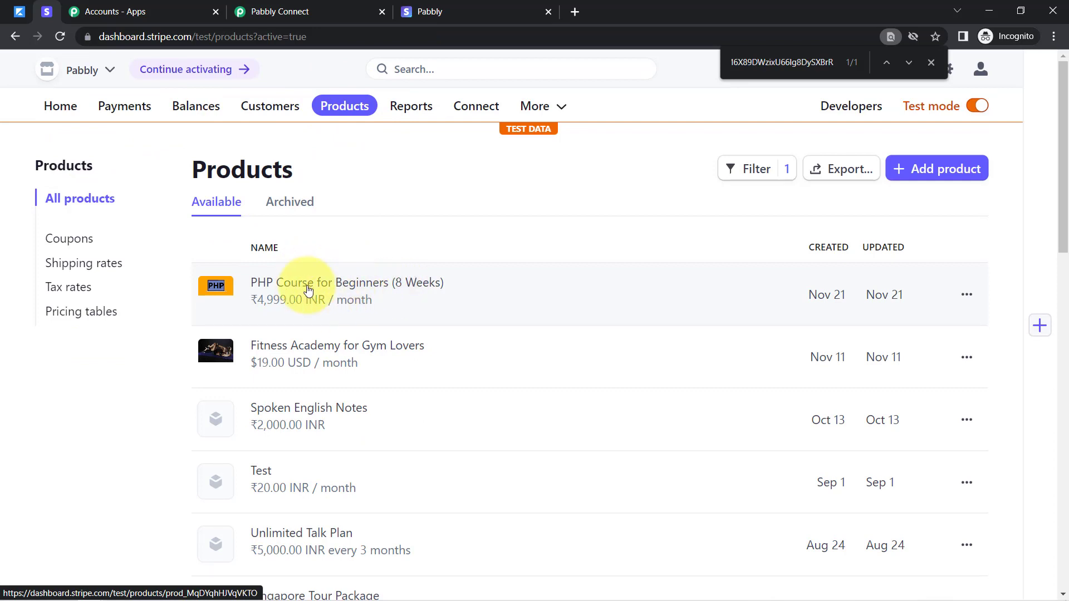
click(20, 11)
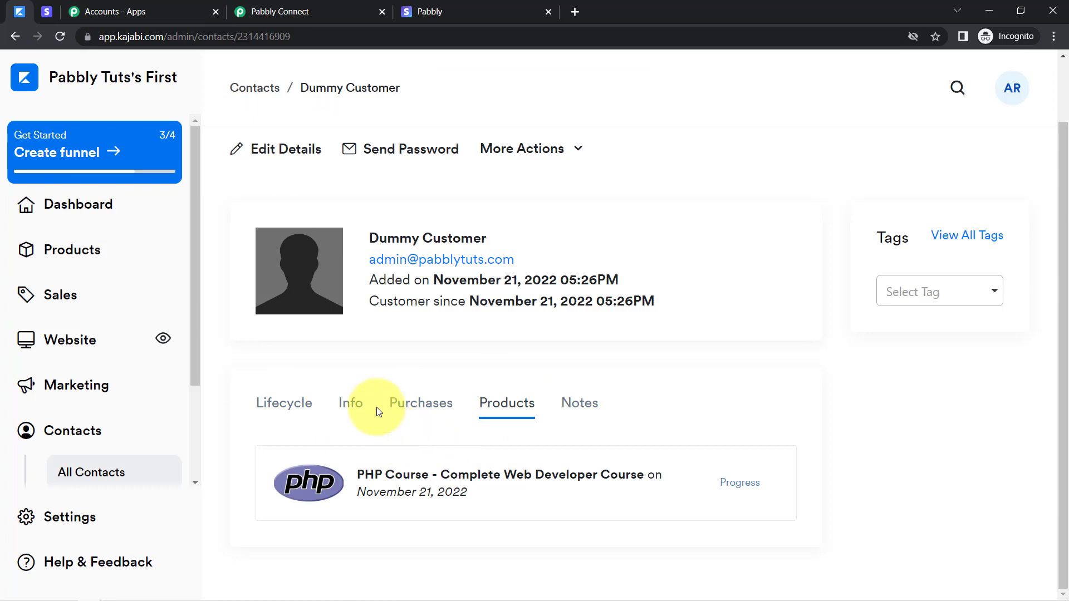
click(254, 7)
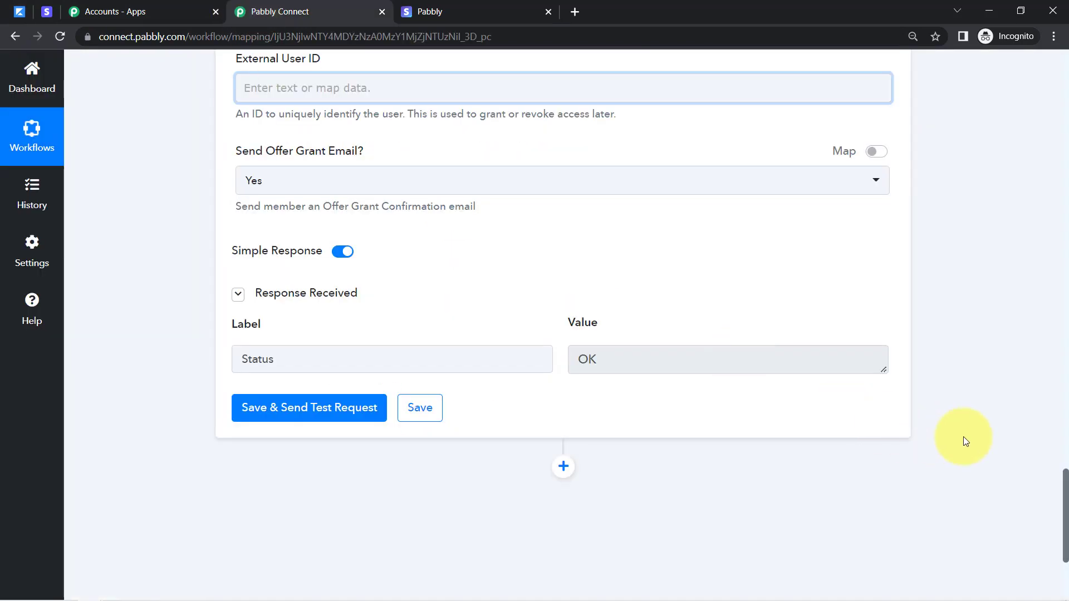
drag(1065, 521, 1058, 78)
click(497, 278)
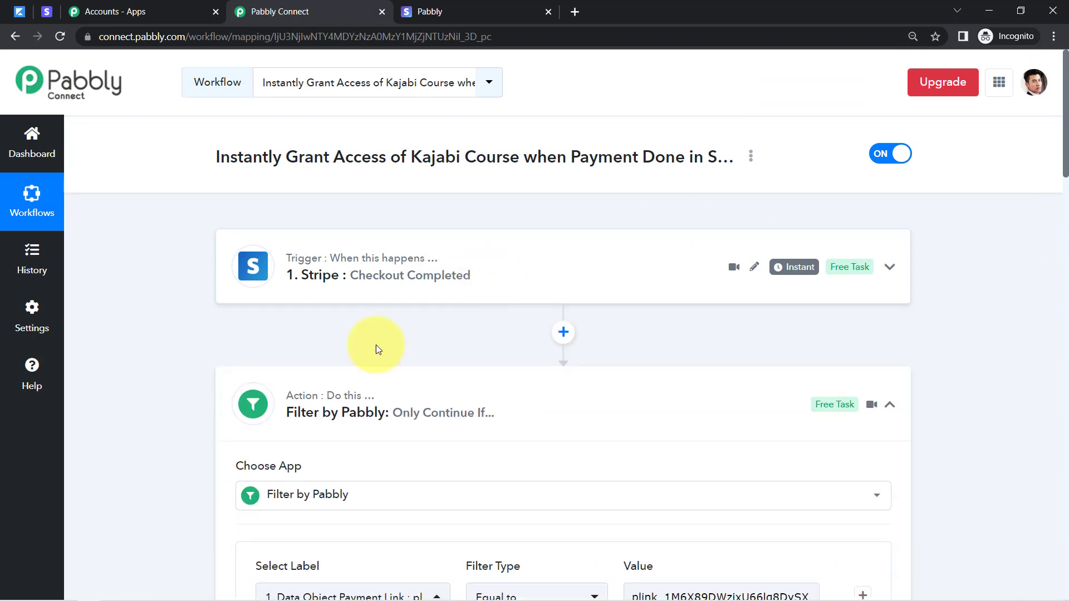
click(322, 413)
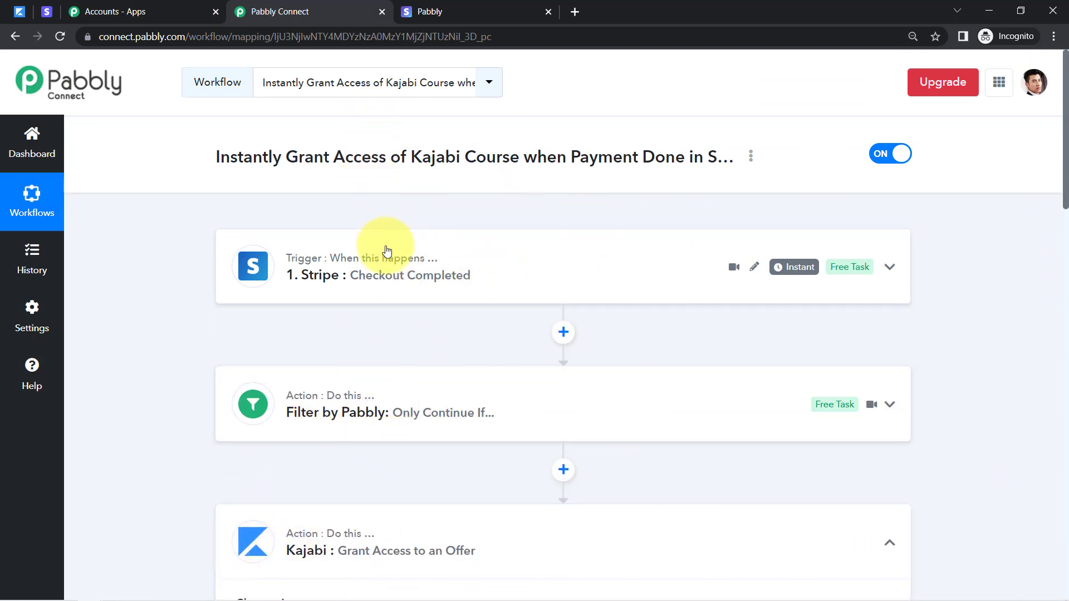
Step: Open the PHP Course for Beginners (8 Weeks) product from Stripe Products in a new tab
click(46, 11)
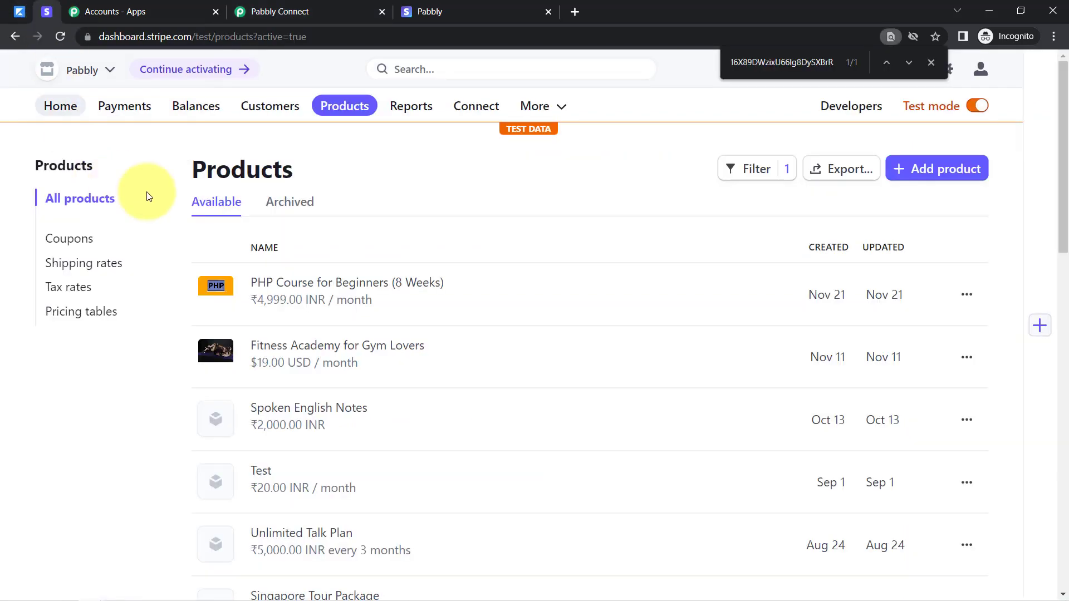
right_click(352, 280)
click(365, 286)
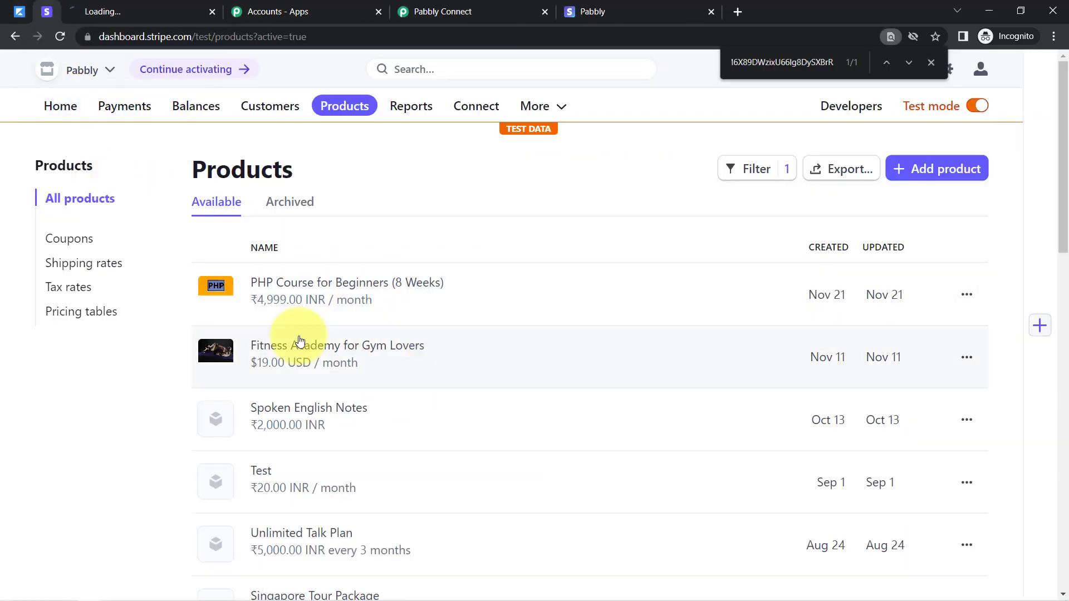
click(165, 6)
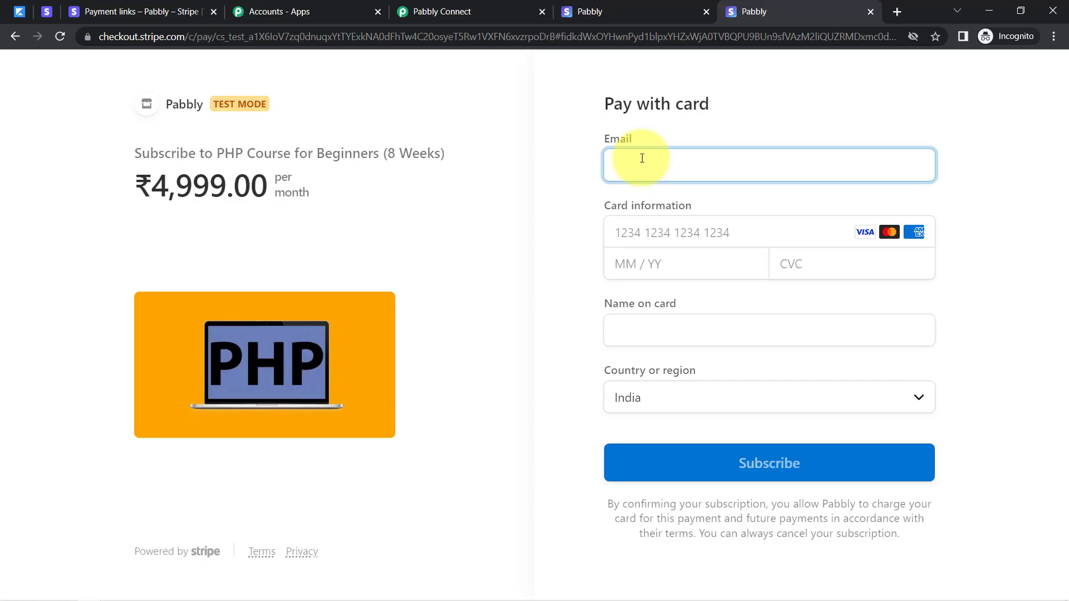
Step: Enter the email, 4242 test card with expiry 12/29 and CVC 147, cardholder name, and subscribe
click(664, 243)
text(42424242 4242 42)
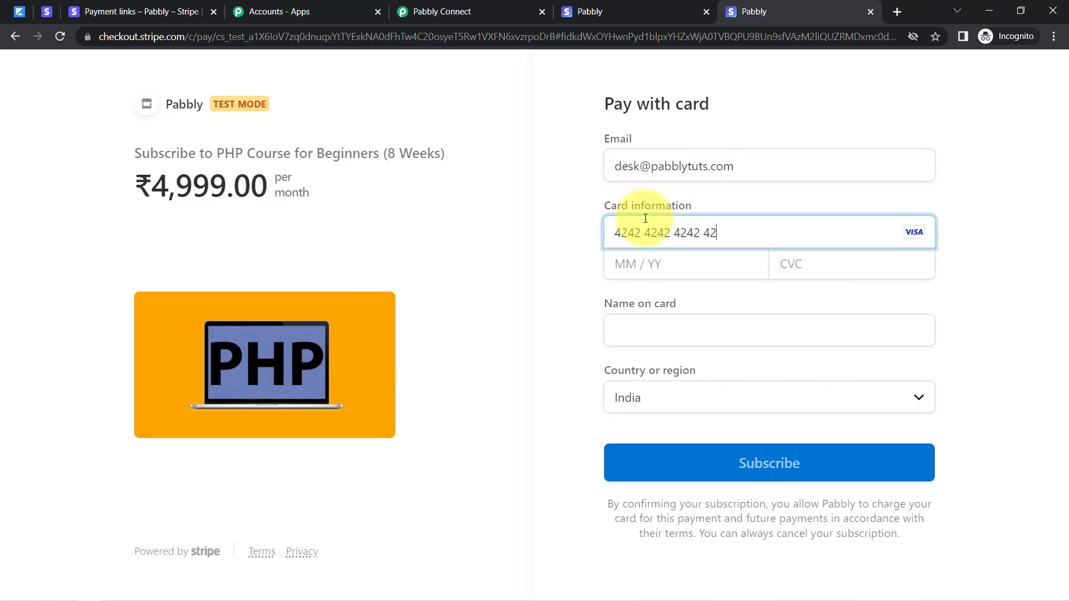
click(657, 276)
text(1)
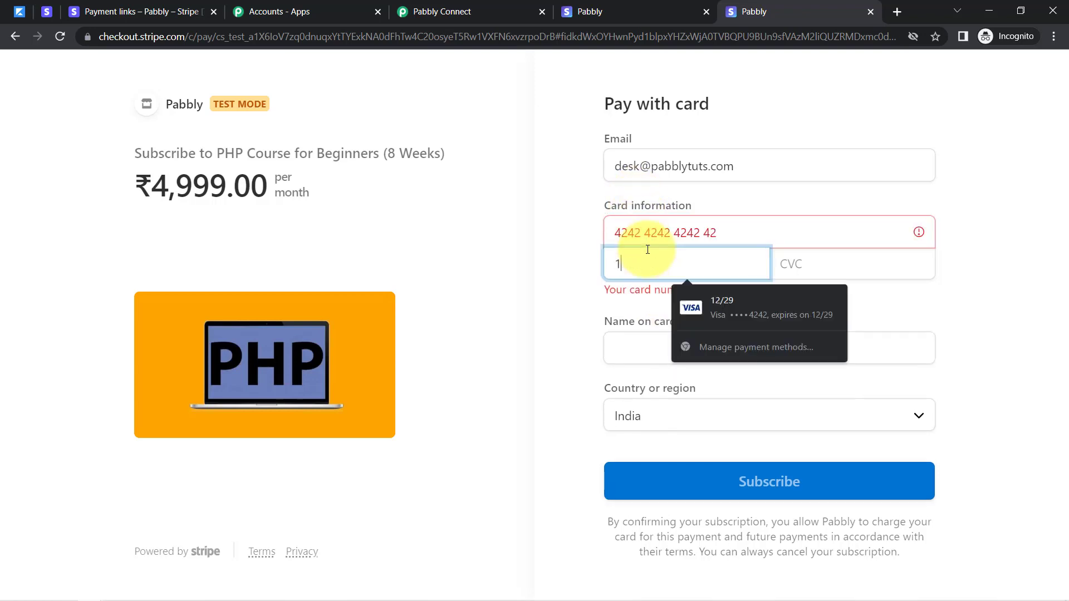
text(2291)
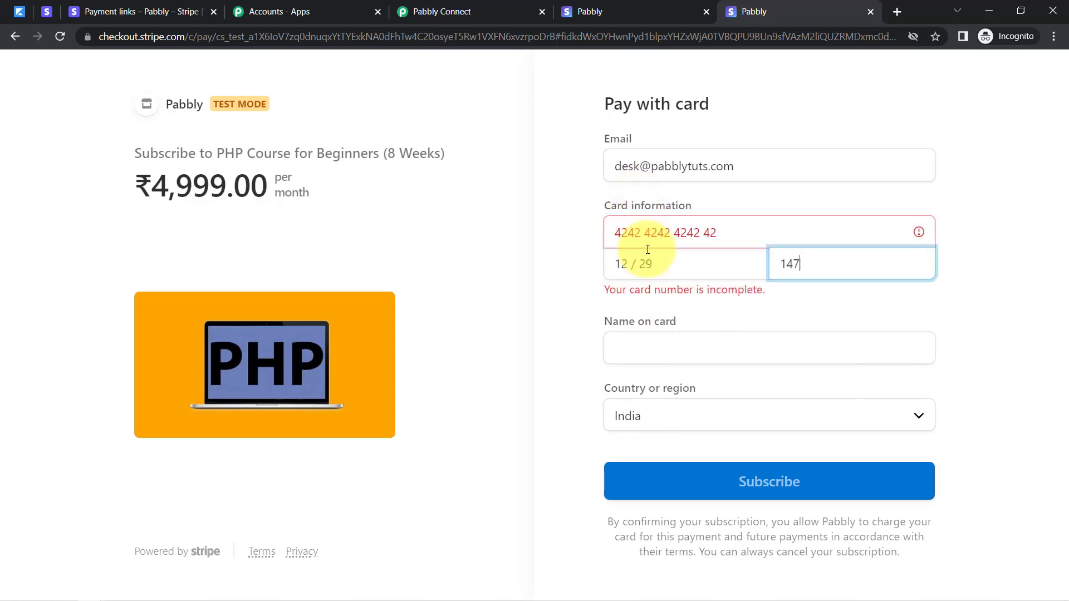
text(47)
click(728, 233)
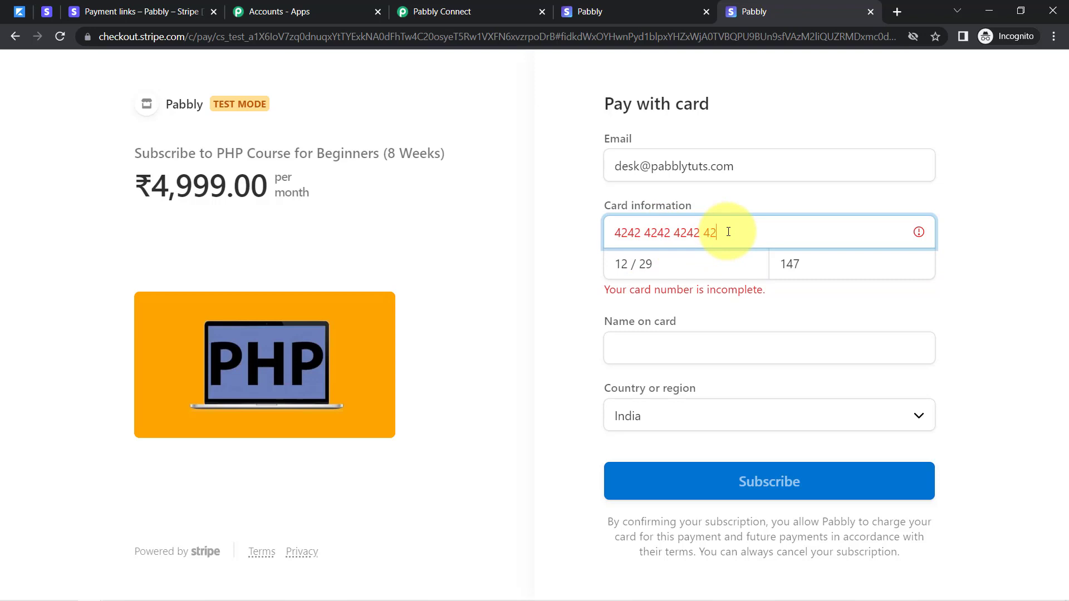
text(42)
click(676, 333)
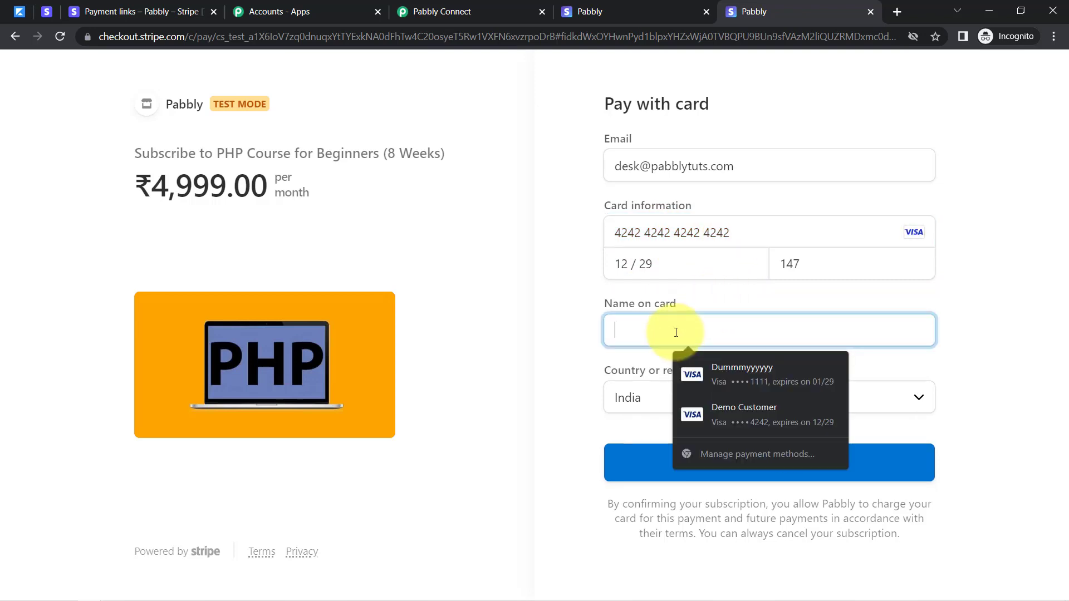
text(Test Customer)
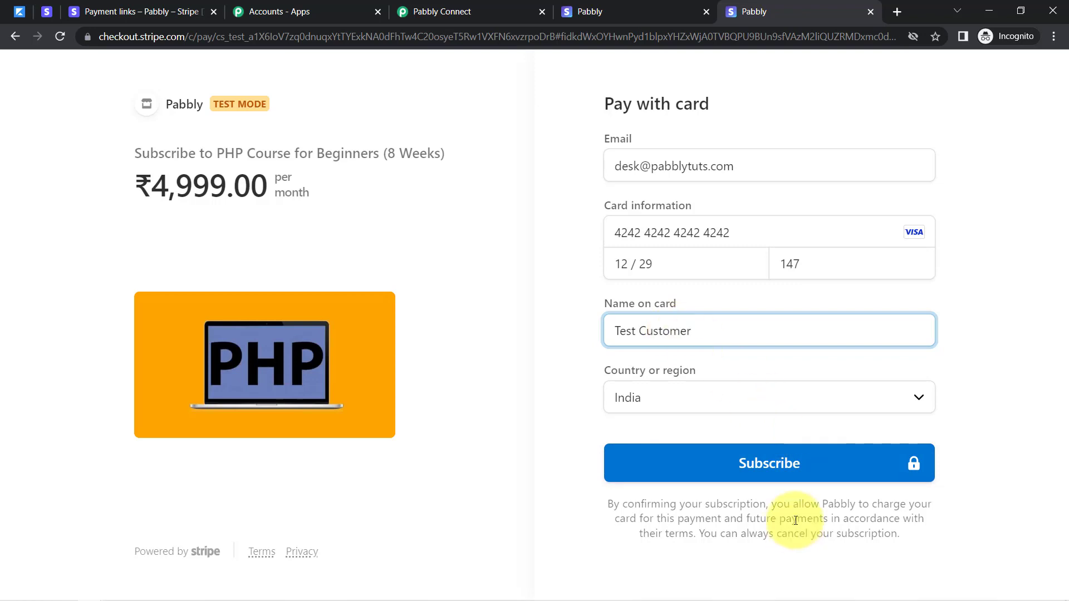
click(769, 470)
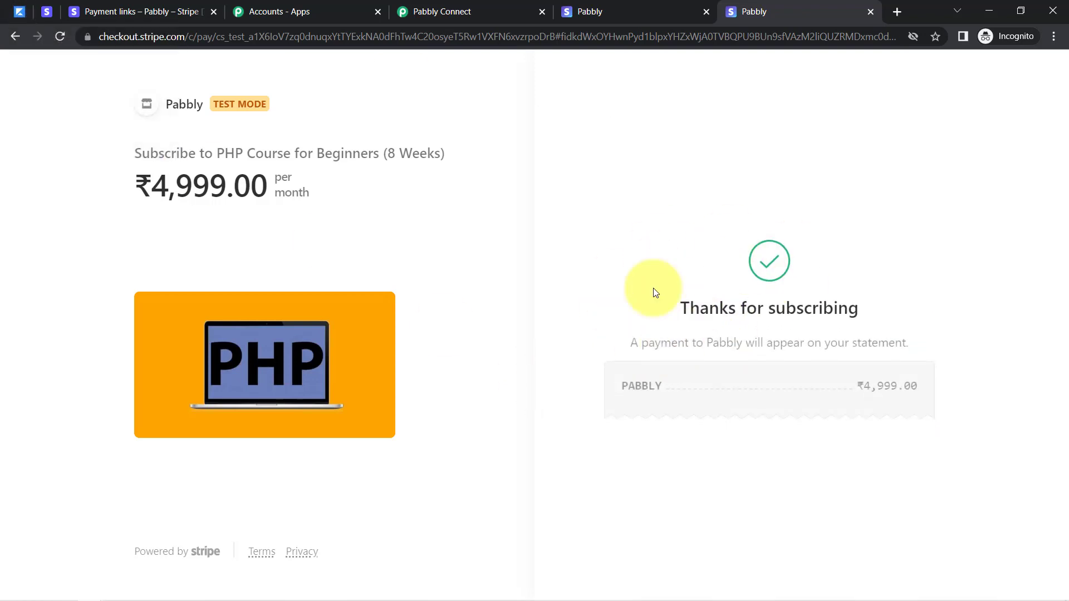
Step: Reload Kajabi and find the new test contact in All Contacts
click(18, 13)
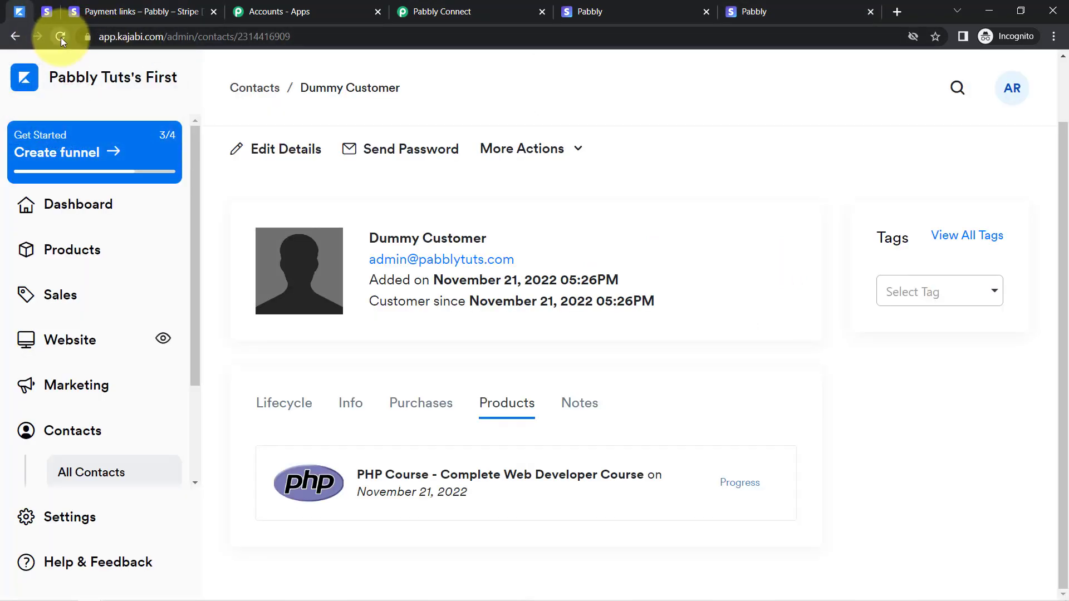
click(61, 38)
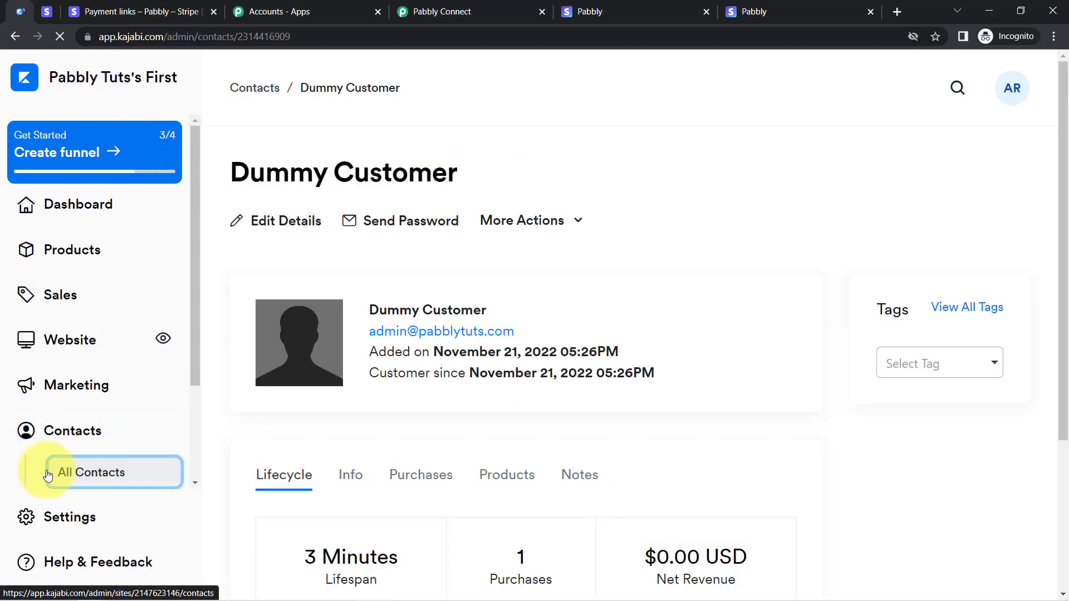
click(123, 477)
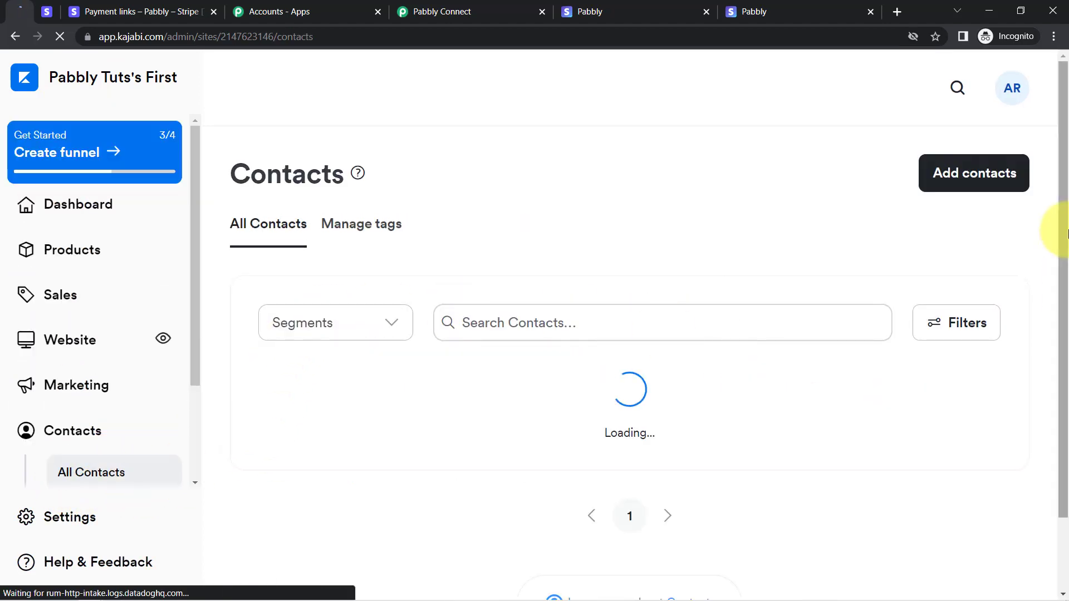
drag(1065, 222, 1050, 298)
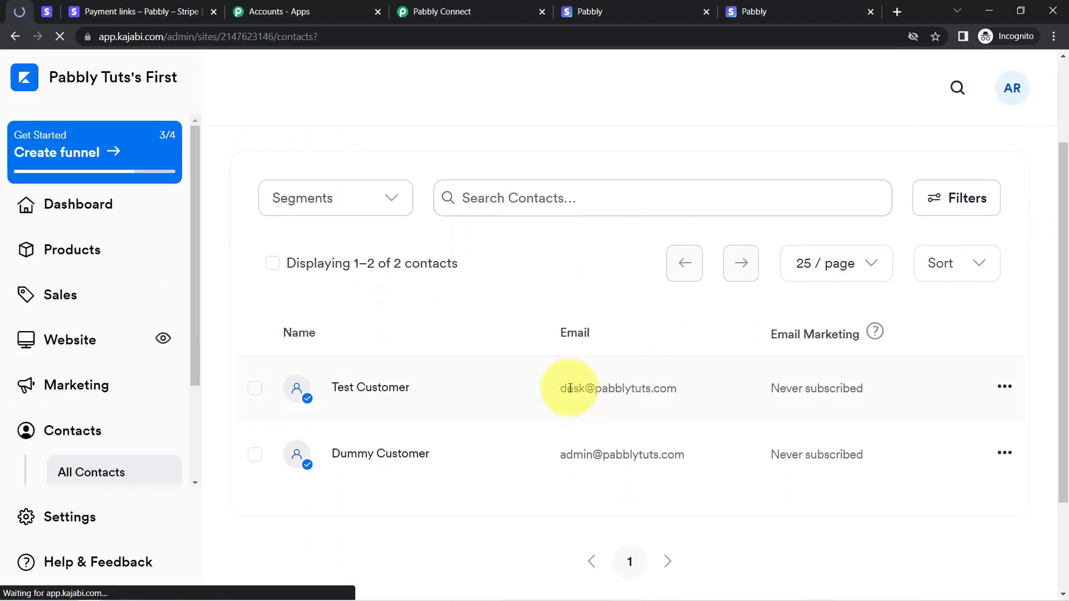
drag(677, 388, 608, 388)
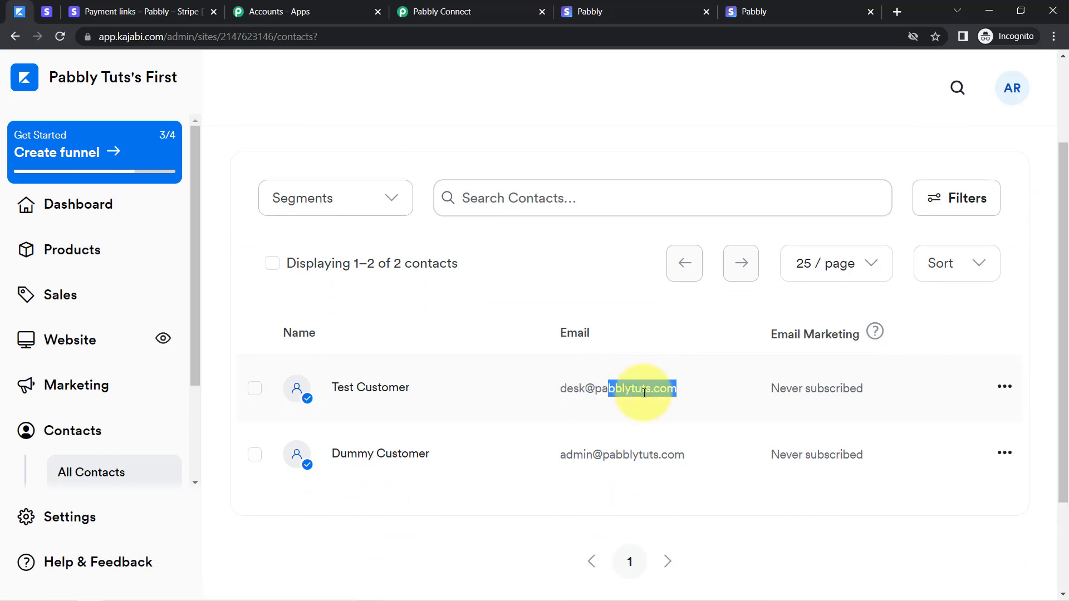
Step: Open the new contact's details and confirm the PHP - 8 Week Online Course was granted
click(1005, 389)
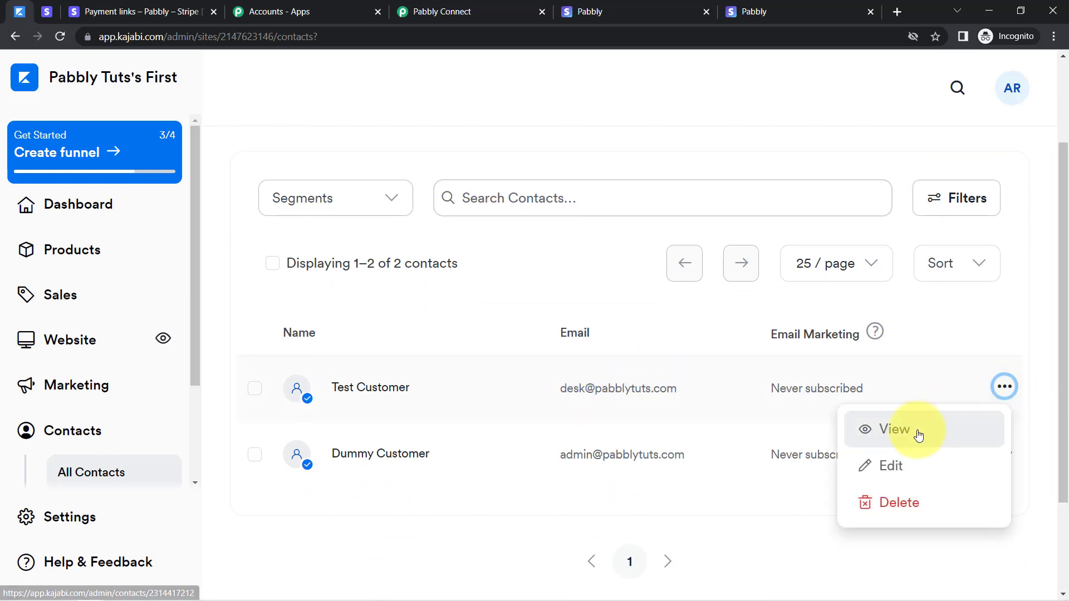
click(890, 432)
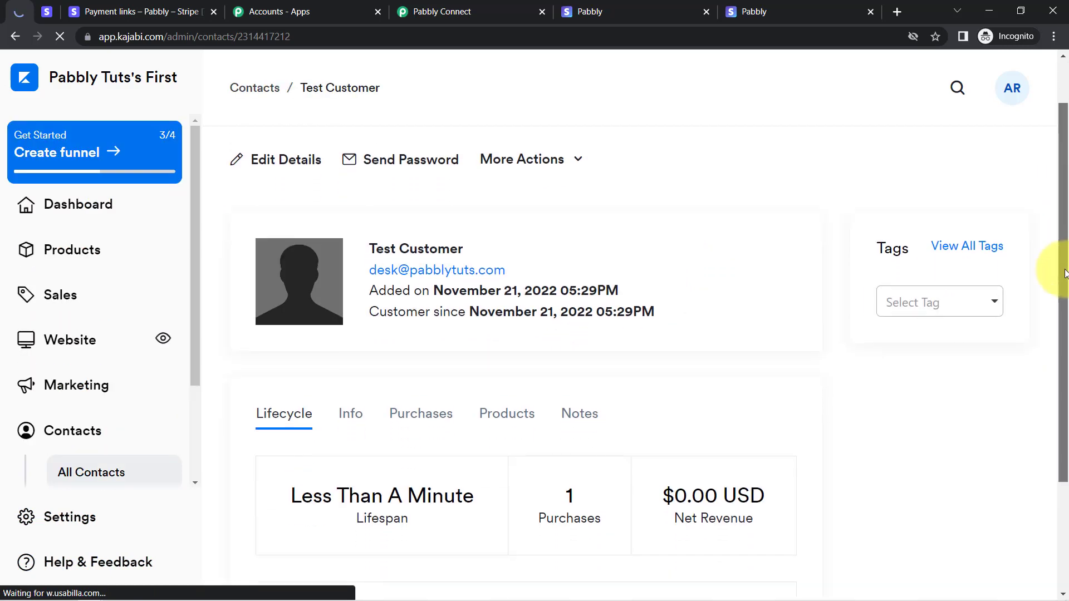
scroll(1054, 334, down, 4)
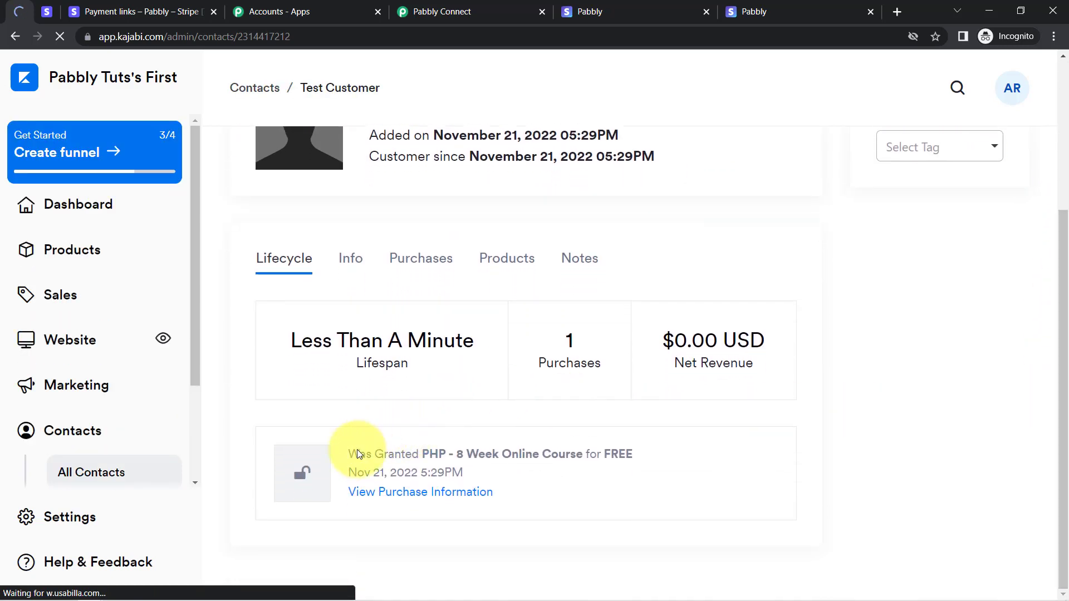
drag(359, 454, 538, 471)
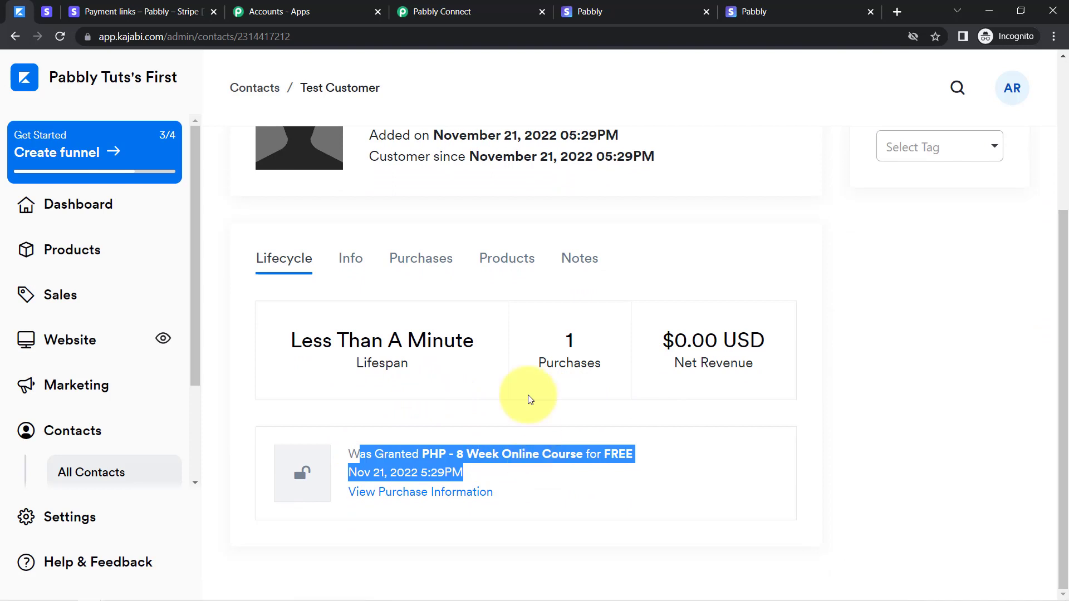
click(450, 11)
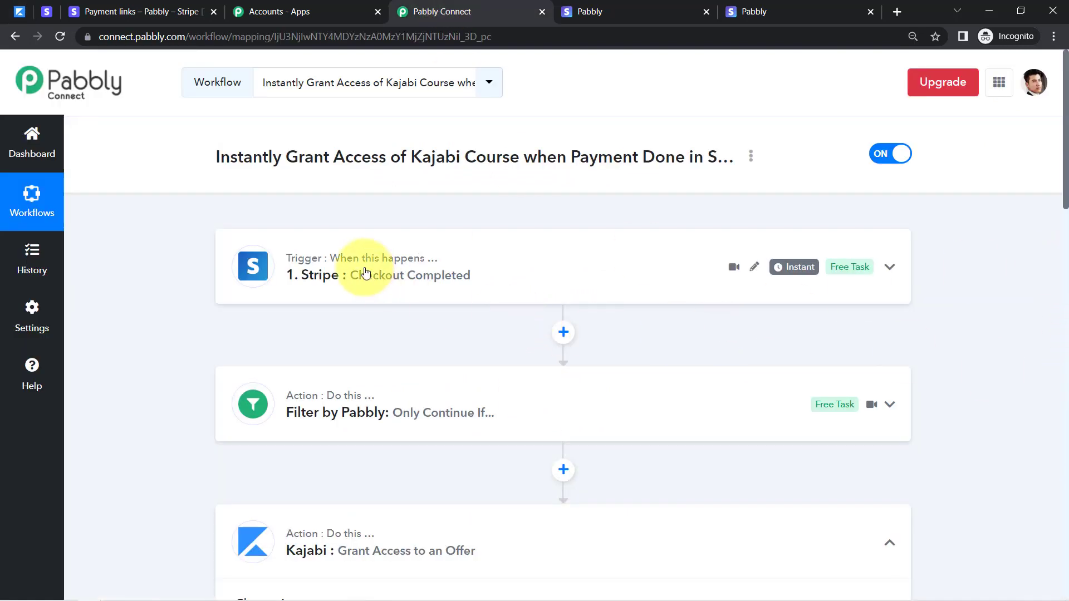